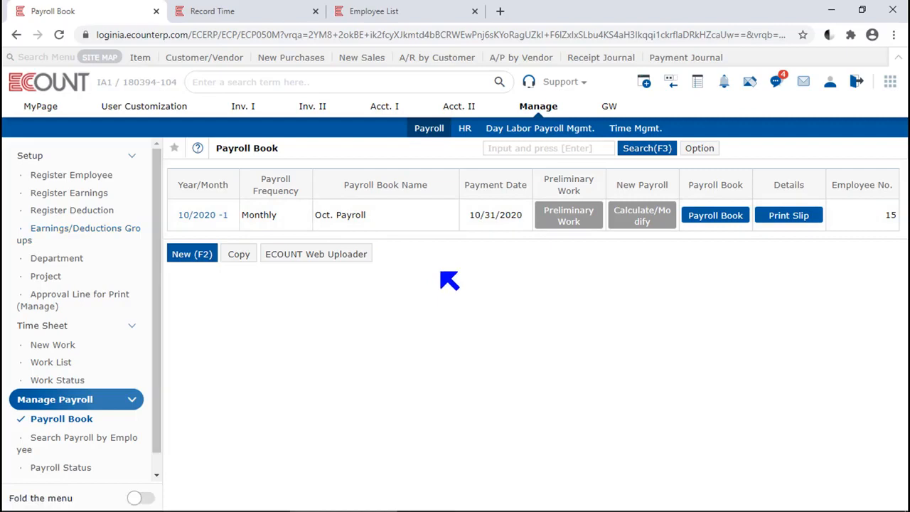
Start a new payroll entry for November 2020 with the Monthly payroll frequency.
{"action": "left_click", "coordinate": [199, 257]}
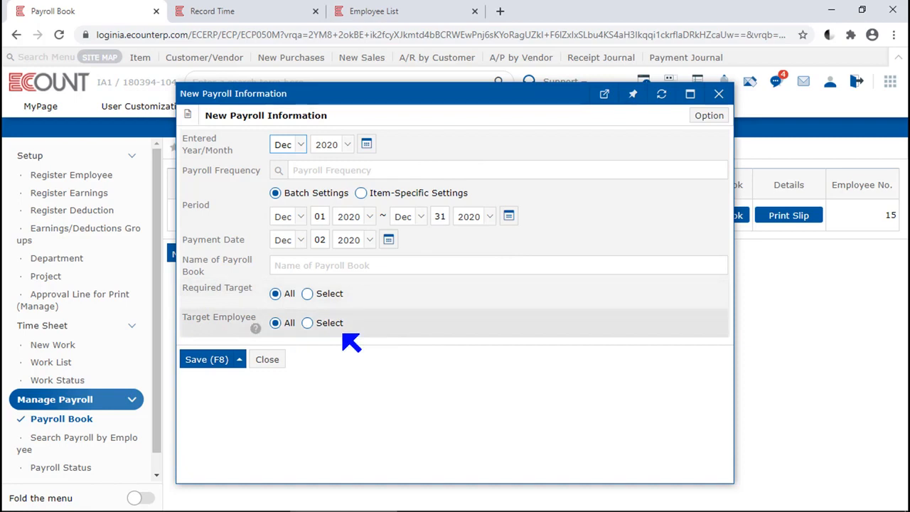
{"action": "left_click", "coordinate": [366, 144]}
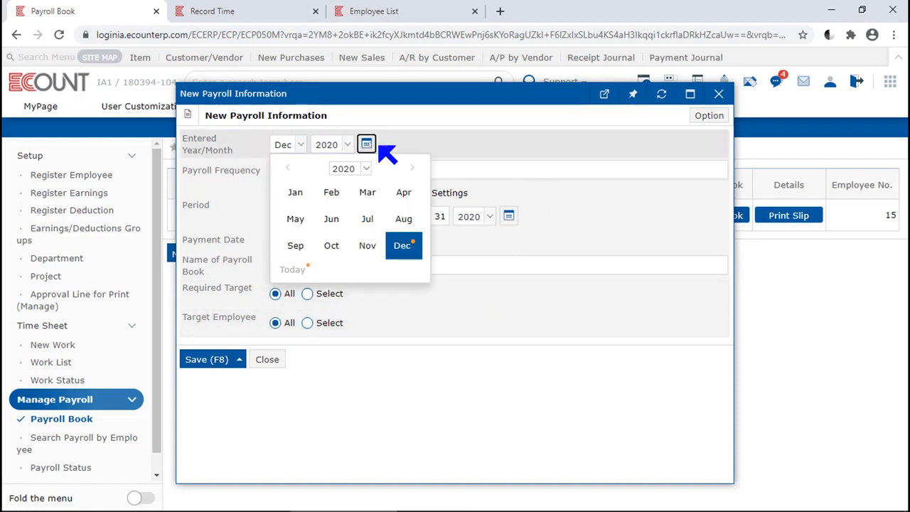
{"action": "left_click", "coordinate": [367, 245]}
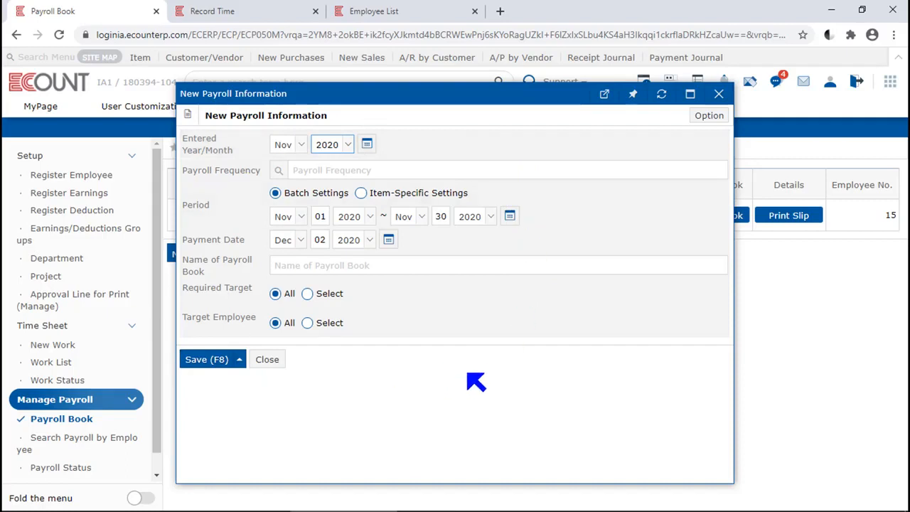
{"action": "left_click", "coordinate": [288, 177]}
{"action": "left_click", "coordinate": [278, 170]}
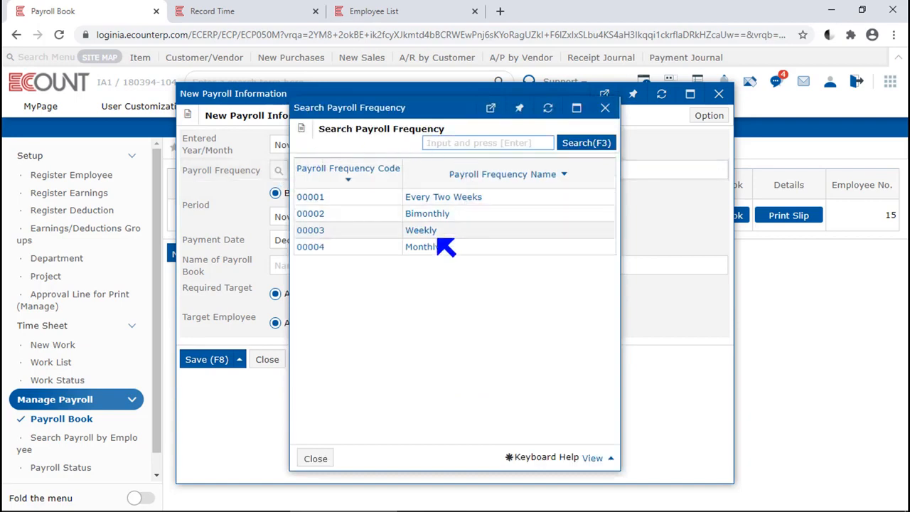
{"action": "left_click", "coordinate": [429, 248]}
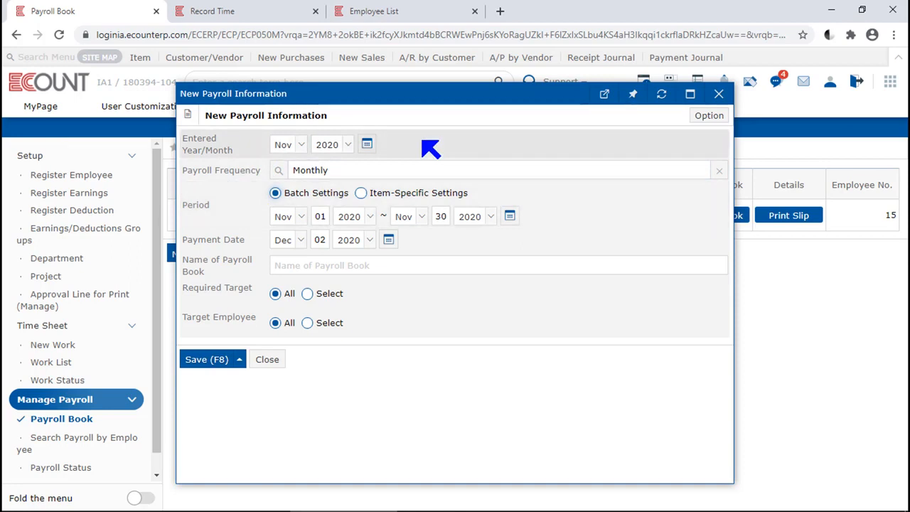
{"action": "left_click", "coordinate": [341, 171]}
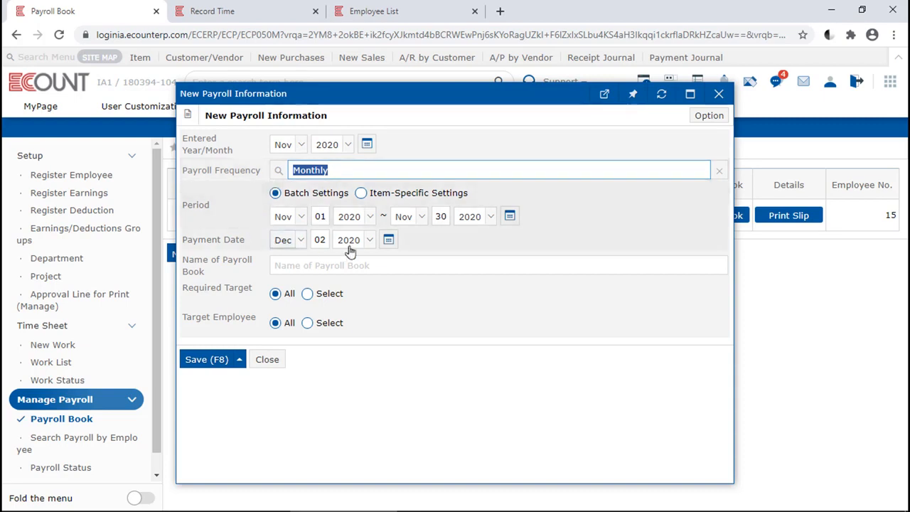
Check the payroll period's date range and set the payment date to November 30, 2020.
{"action": "left_click", "coordinate": [509, 216]}
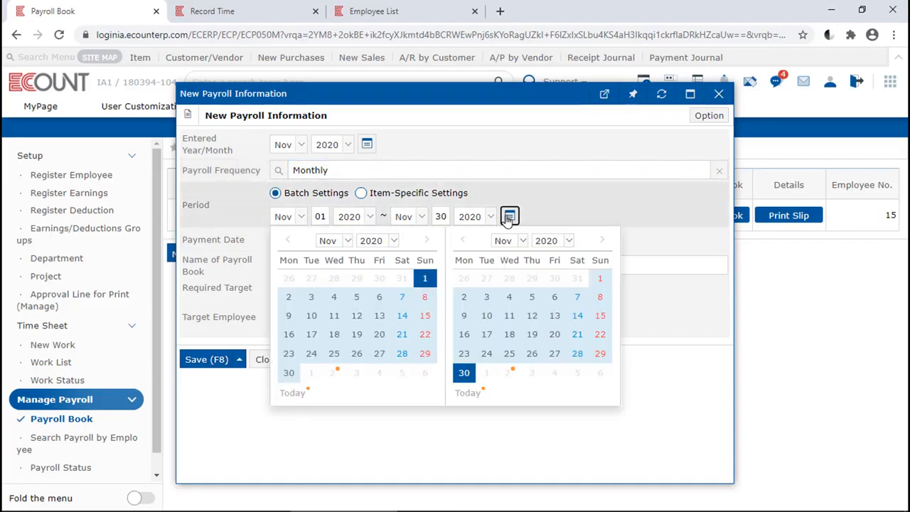
{"action": "left_click", "coordinate": [509, 217]}
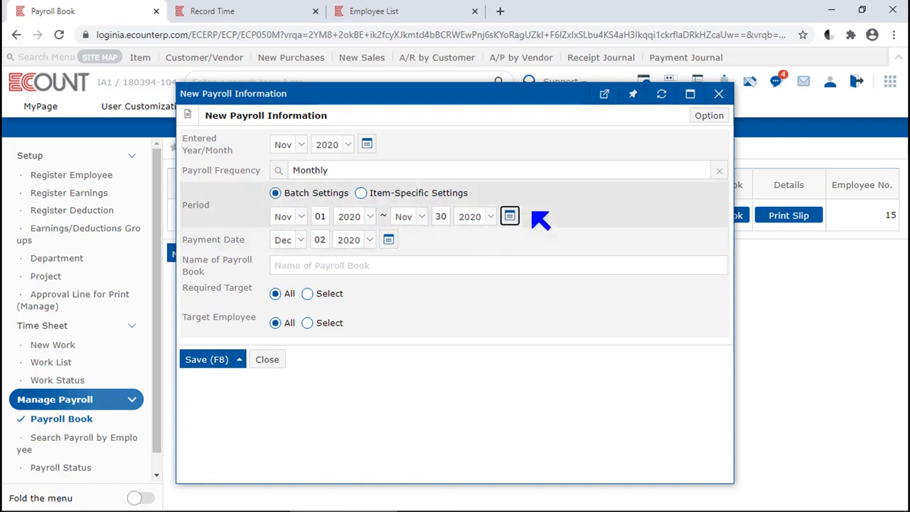
{"action": "left_click", "coordinate": [389, 242]}
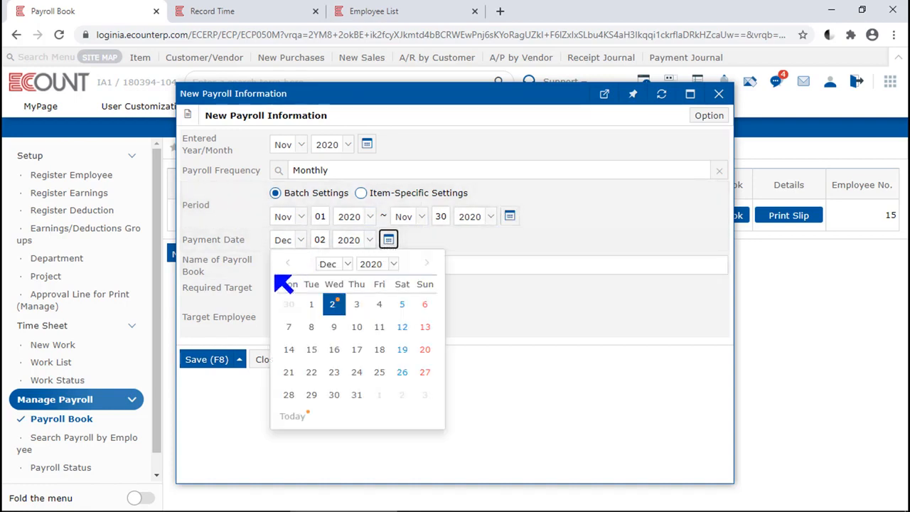
{"action": "left_click", "coordinate": [286, 305]}
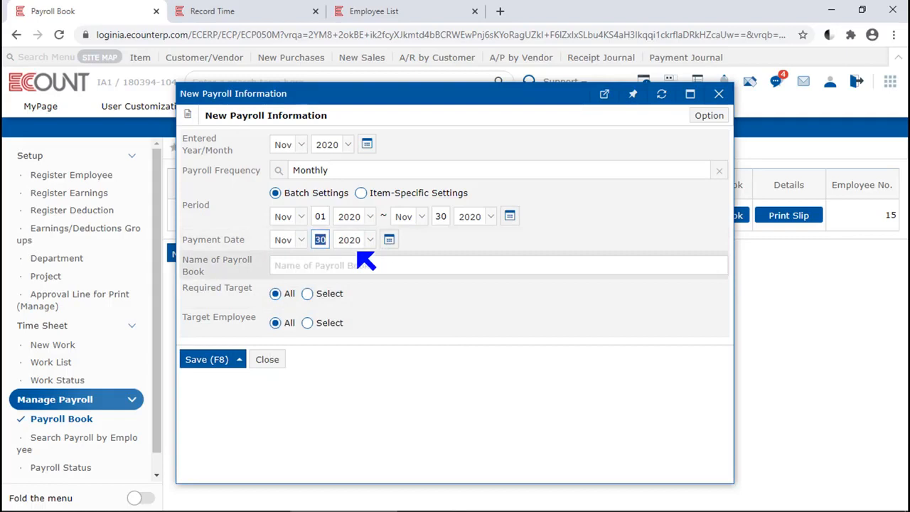
Name the payroll book "Nov. Payroll".
{"action": "left_click", "coordinate": [350, 262]}
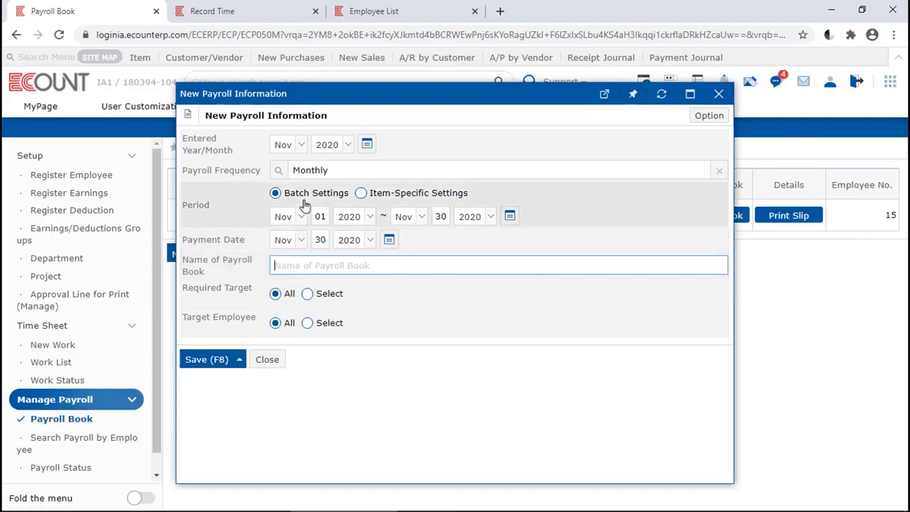
{"action": "type", "text": "No."}
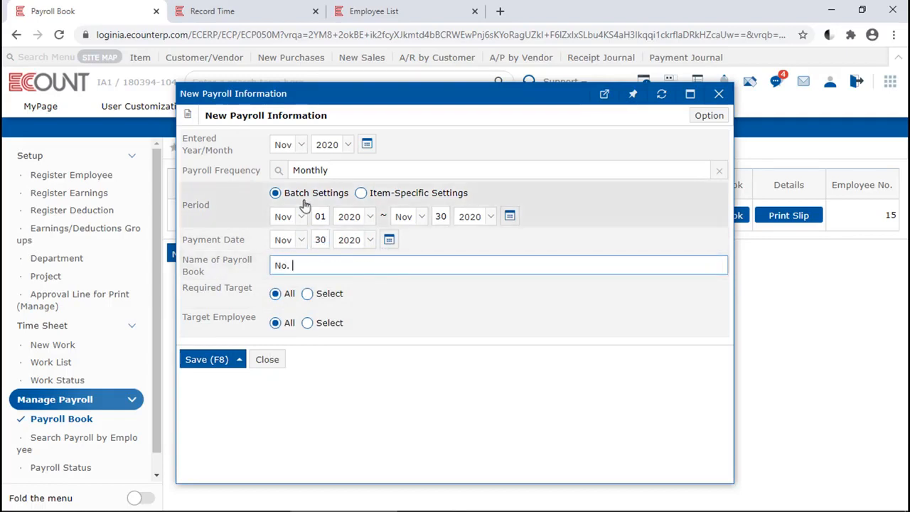
{"action": "key", "text": "BackSpace"}
{"action": "key", "text": "BackSpace"}
{"action": "type", "text": "v. Payro"}
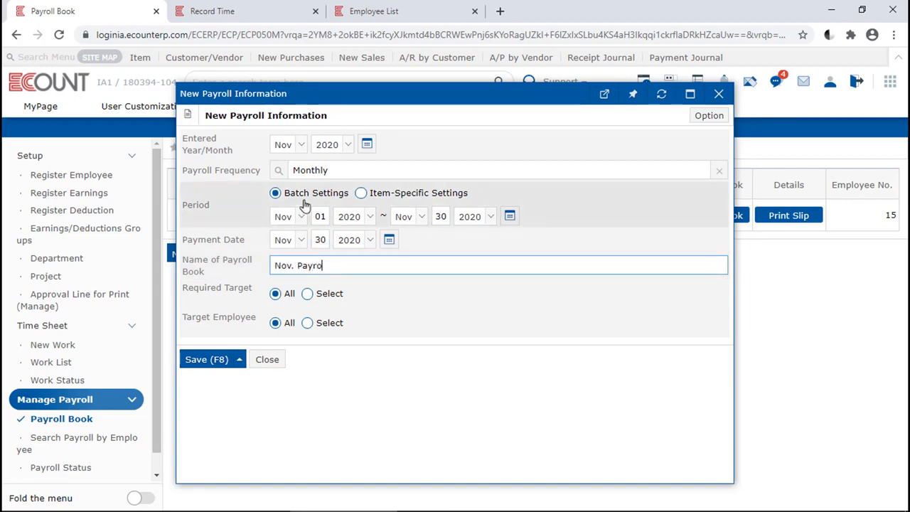
{"action": "type", "text": "ll"}
{"action": "left_click", "coordinate": [459, 291]}
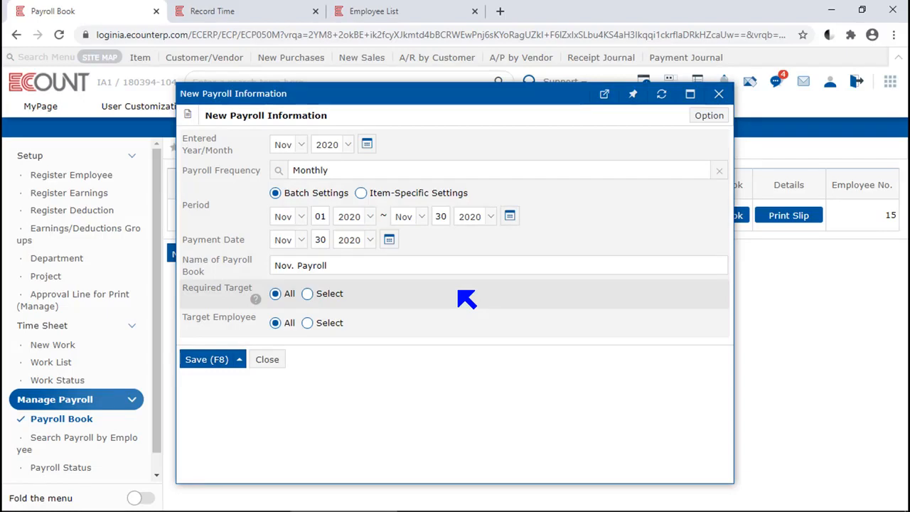
Review the earnings and deductions selectable as required targets, and return the Required Target to All.
{"action": "left_click", "coordinate": [329, 296]}
{"action": "left_click", "coordinate": [359, 294]}
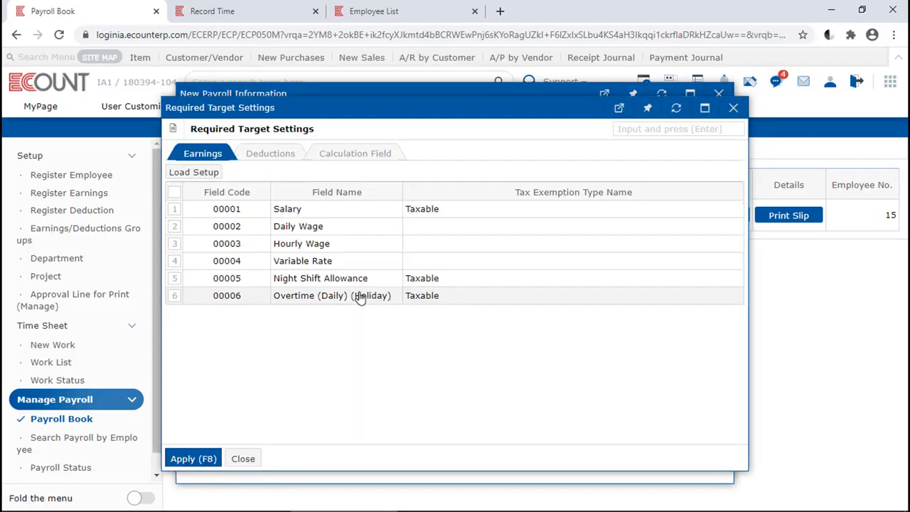
{"action": "left_click", "coordinate": [272, 155]}
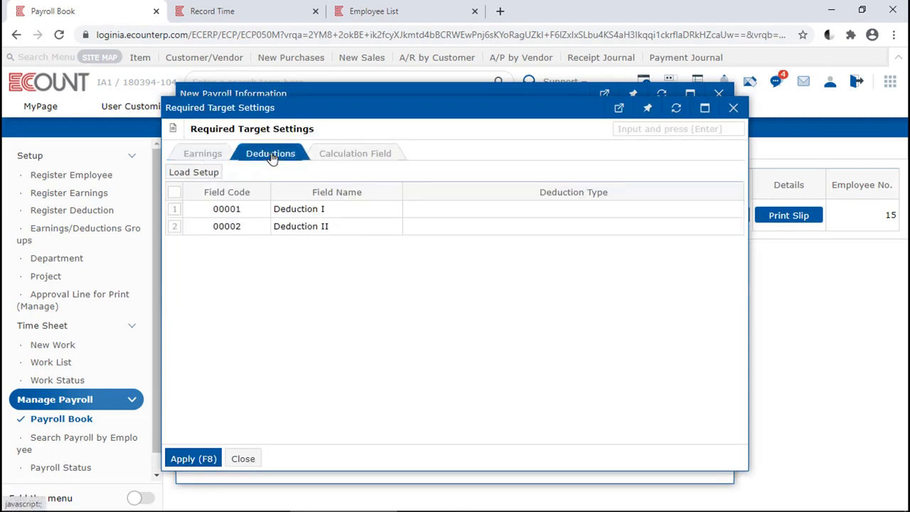
{"action": "key", "text": "Escape"}
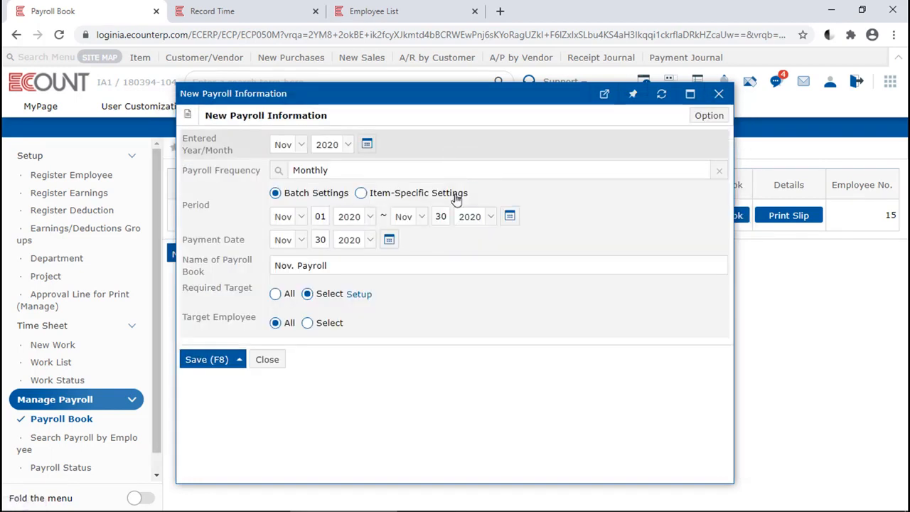
{"action": "left_click", "coordinate": [276, 294]}
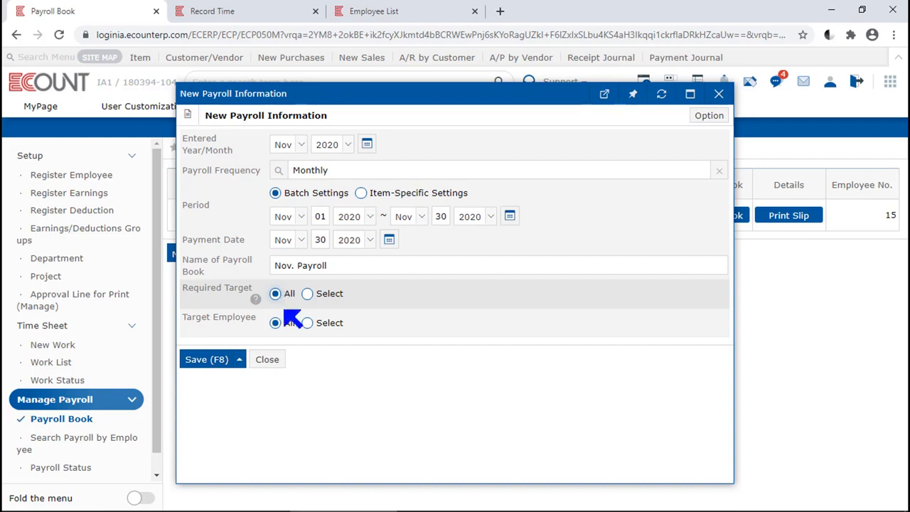
Try restricting the target employees to the first three listed, and set Target Employee back to All.
{"action": "mouse_move", "coordinate": [255, 329]}
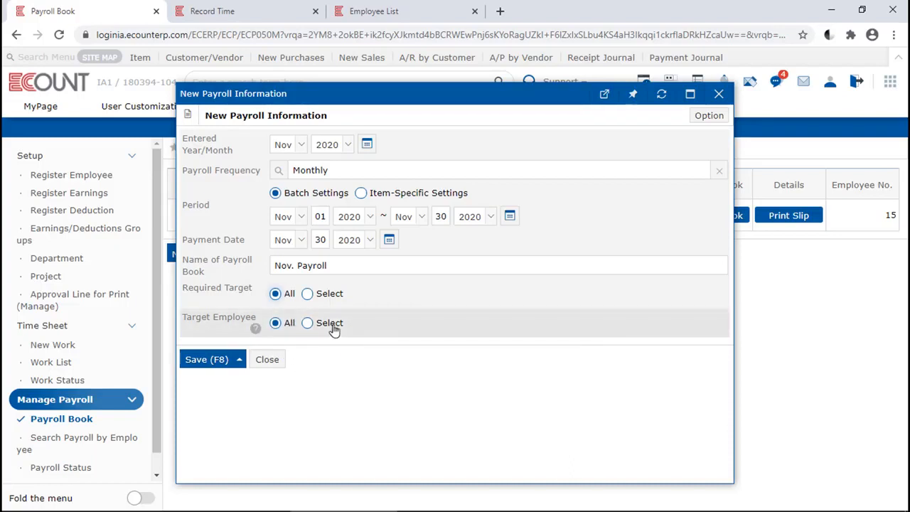
{"action": "left_click", "coordinate": [331, 324]}
{"action": "left_click", "coordinate": [362, 324]}
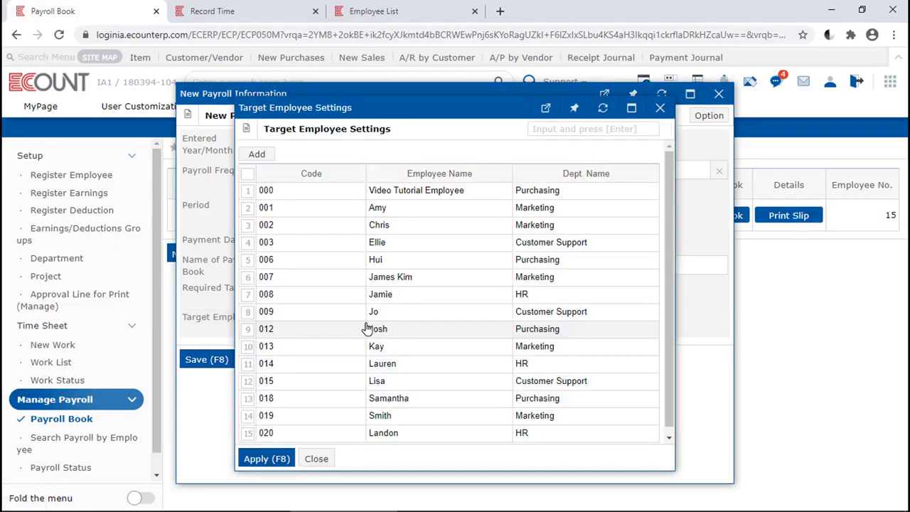
{"action": "left_click_drag", "start_coordinate": [455, 110], "coordinate": [577, 128]}
{"action": "left_click", "coordinate": [375, 204]}
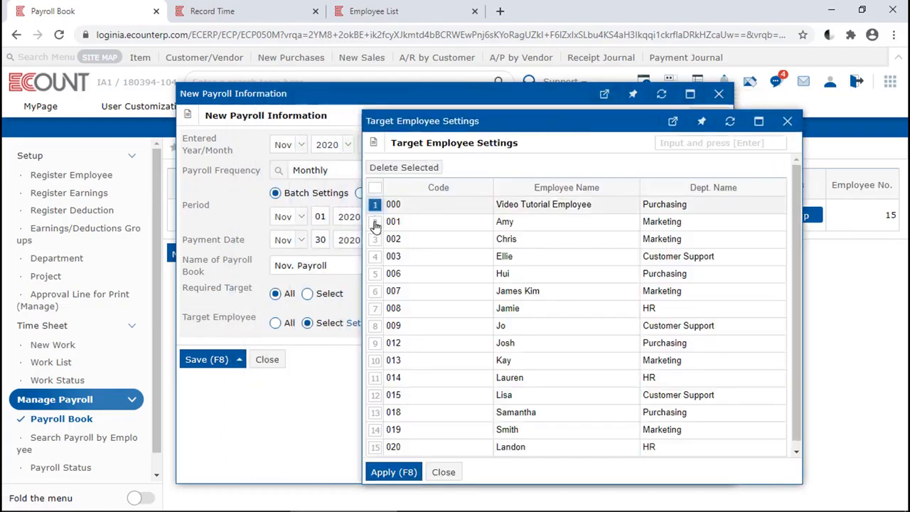
{"action": "left_click", "coordinate": [375, 221]}
{"action": "left_click", "coordinate": [374, 238]}
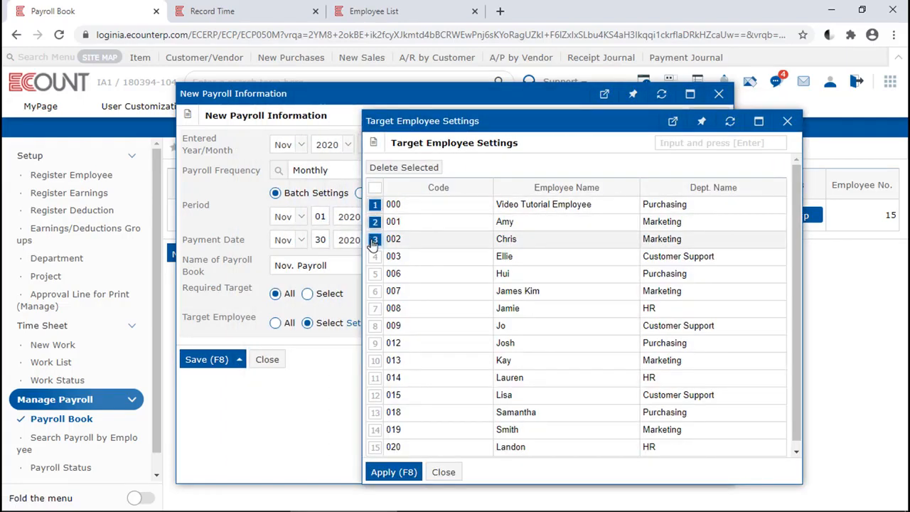
{"action": "left_click", "coordinate": [393, 472]}
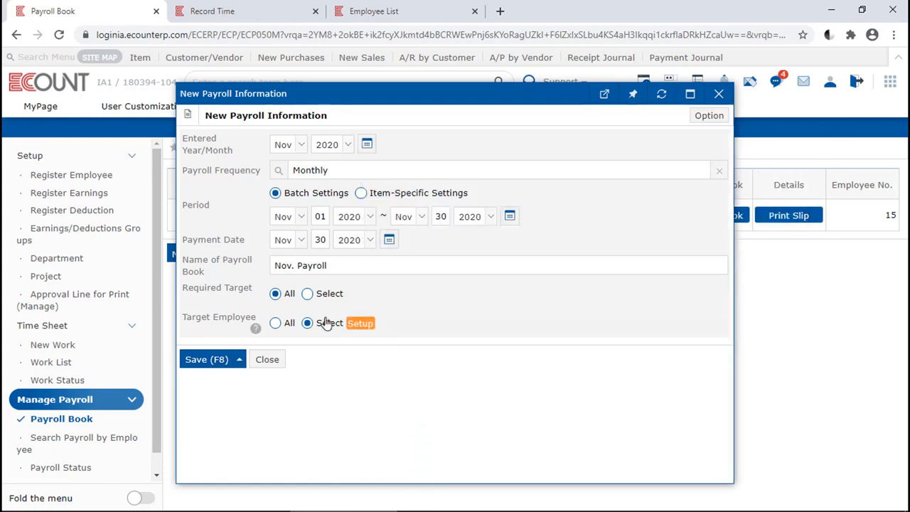
{"action": "left_click", "coordinate": [290, 327]}
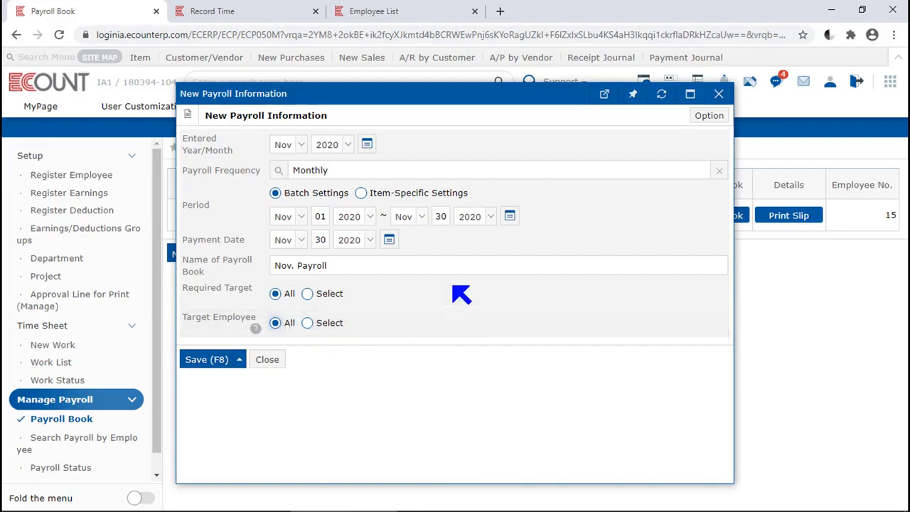
Save the new November payroll information and locate its entry in the payroll book list.
{"action": "left_click", "coordinate": [211, 359]}
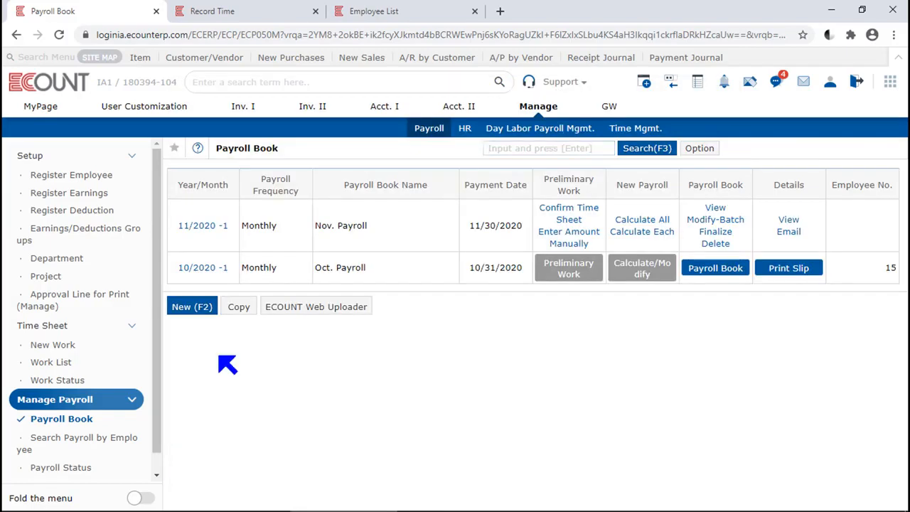
{"action": "left_click_drag", "start_coordinate": [379, 226], "coordinate": [282, 230]}
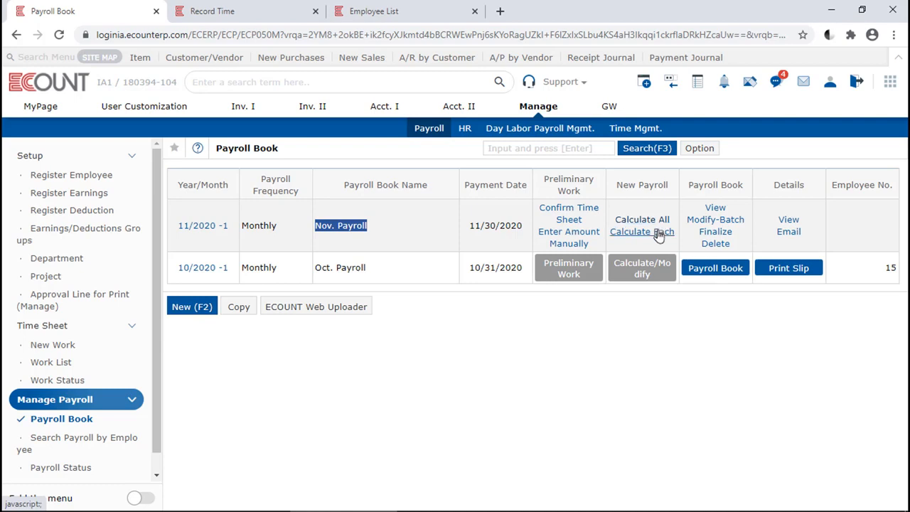
Calculate the November payroll for all employees, excluding total earnings less than 0, and close the generated payroll book.
{"action": "left_click", "coordinate": [655, 233]}
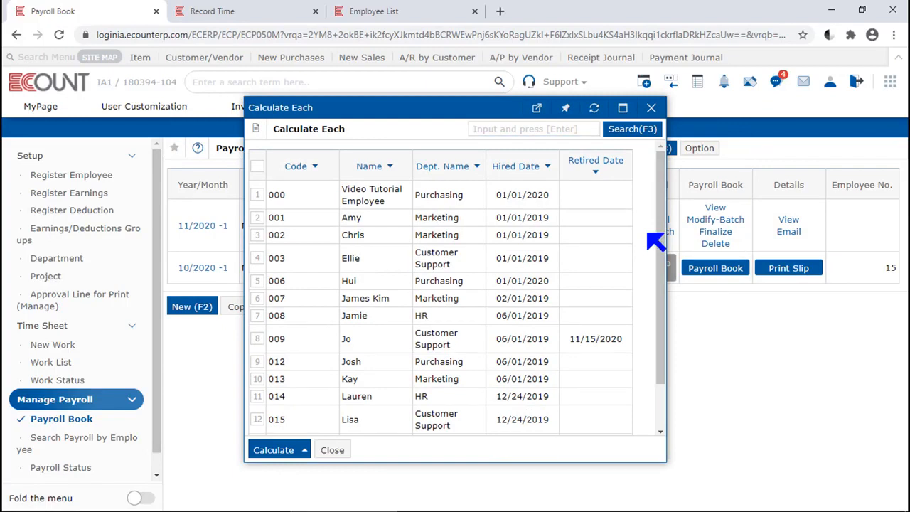
{"action": "left_click", "coordinate": [651, 107]}
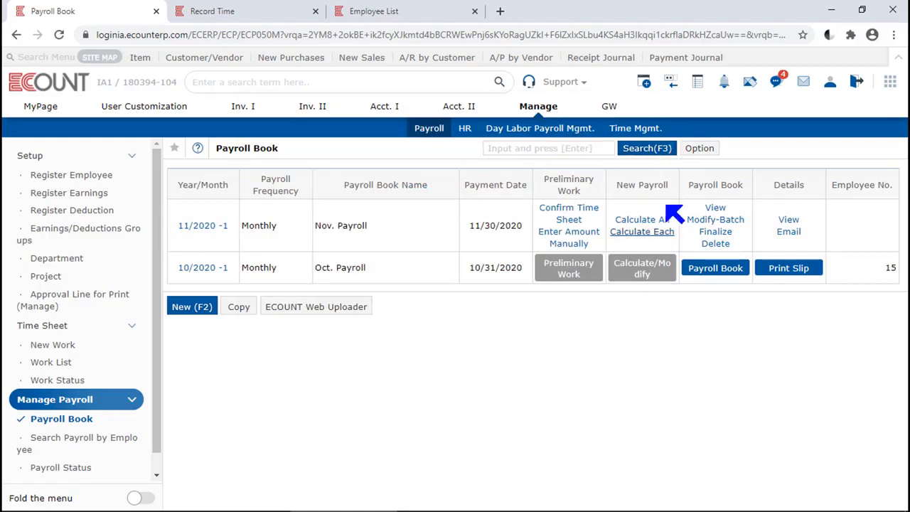
{"action": "left_click", "coordinate": [648, 222]}
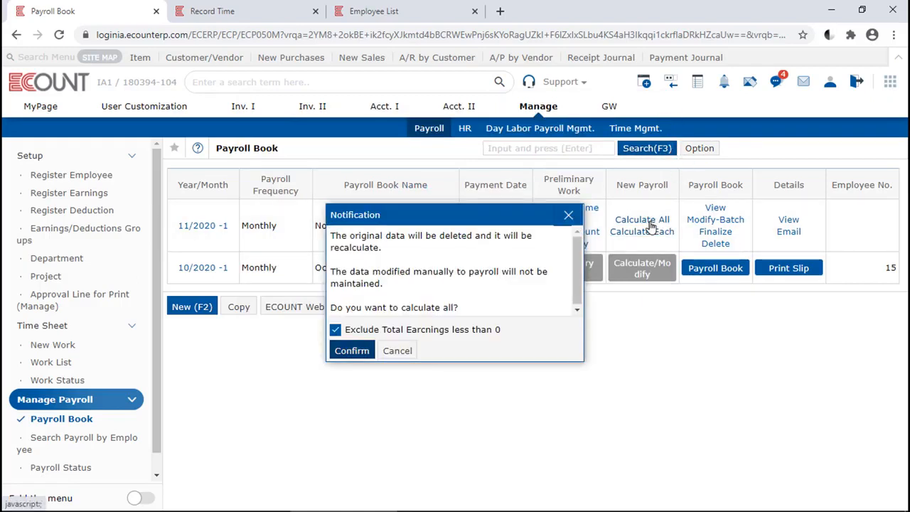
{"action": "left_click", "coordinate": [363, 351]}
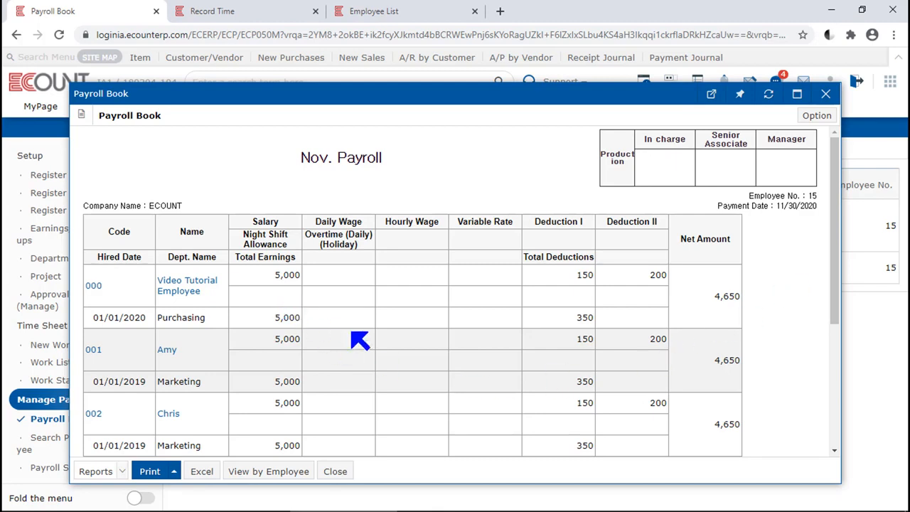
{"action": "left_click", "coordinate": [824, 94]}
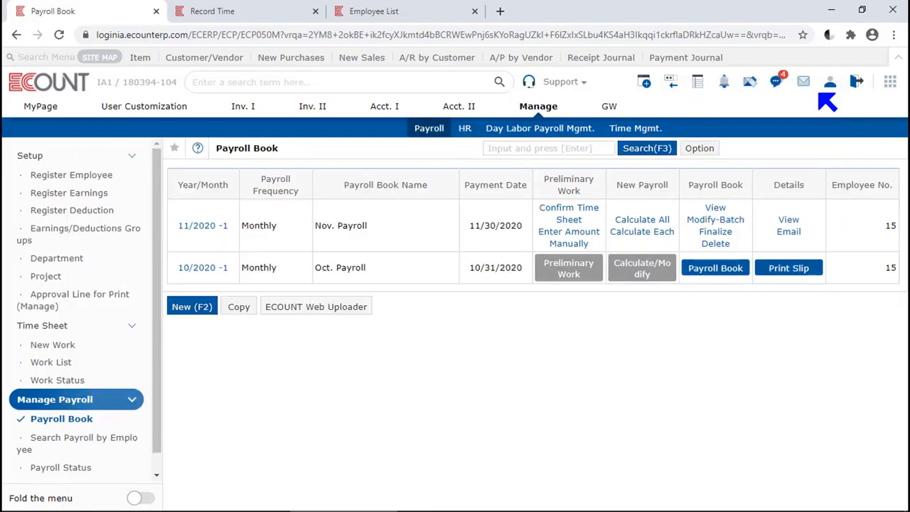
Calculate the November payroll individually for the Video Tutorial Employee, excluding total earnings less than 0.
{"action": "left_click", "coordinate": [630, 239]}
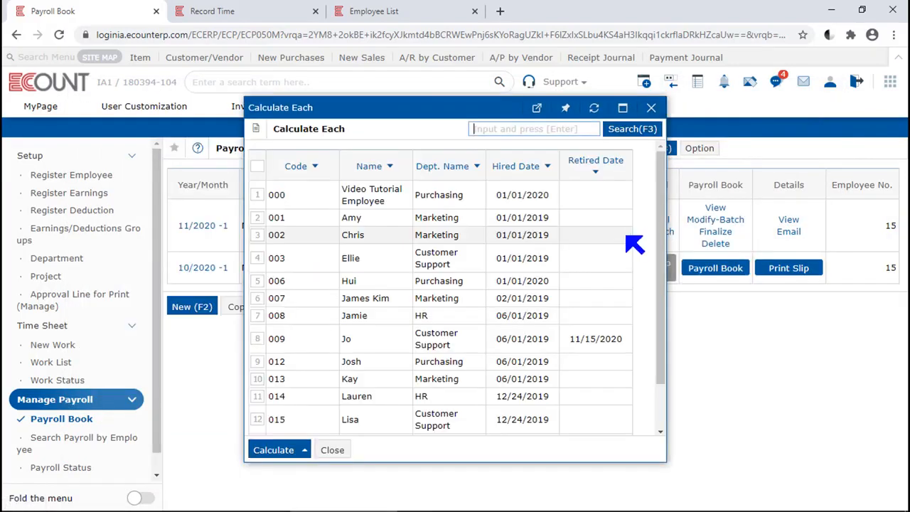
{"action": "left_click", "coordinate": [256, 196]}
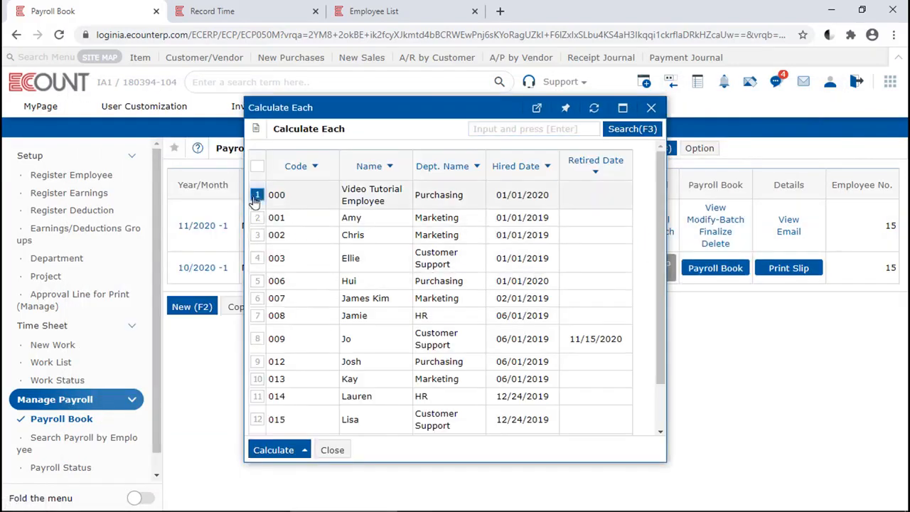
{"action": "left_click", "coordinate": [611, 136]}
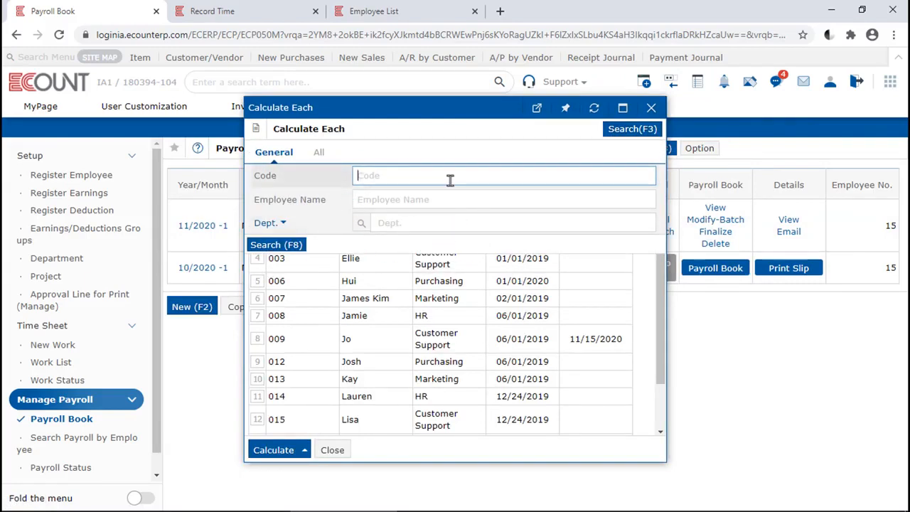
{"action": "left_click", "coordinate": [638, 132]}
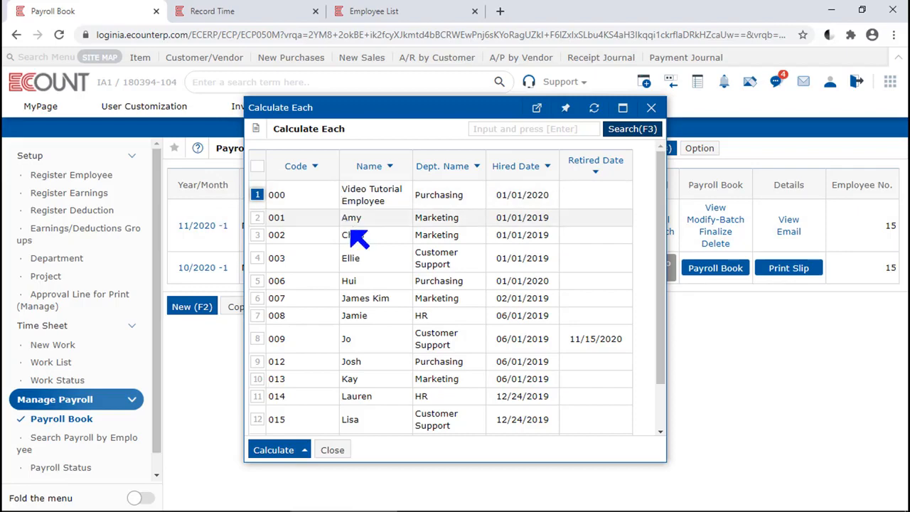
{"action": "left_click", "coordinate": [287, 452]}
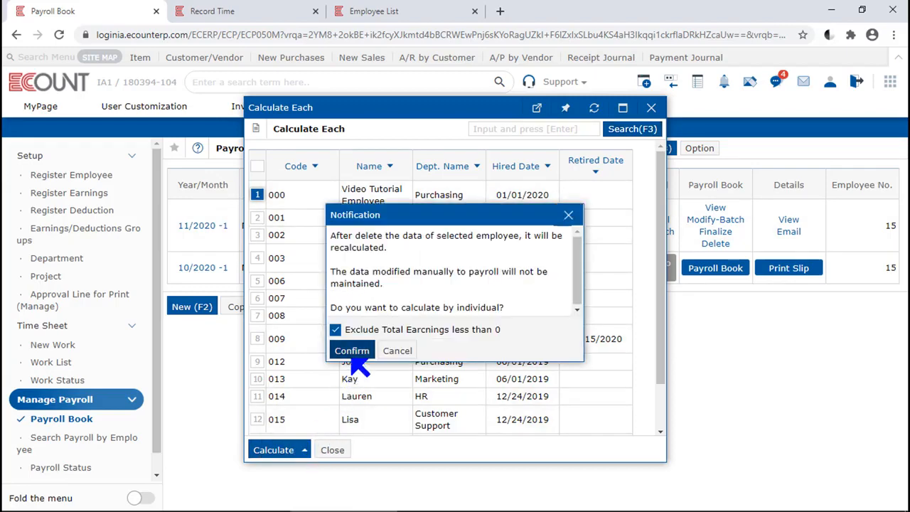
{"action": "left_click", "coordinate": [350, 355]}
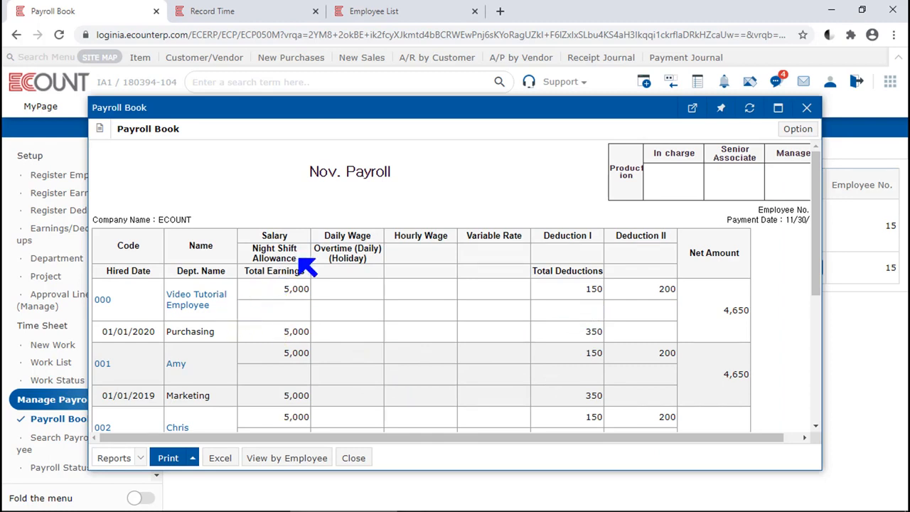
Check the Night Shift Allowance and Overtime (Daily) (Holiday) columns in the November payroll book and close it.
{"action": "triple_click", "coordinate": [257, 254]}
{"action": "left_click_drag", "start_coordinate": [371, 261], "coordinate": [314, 253]}
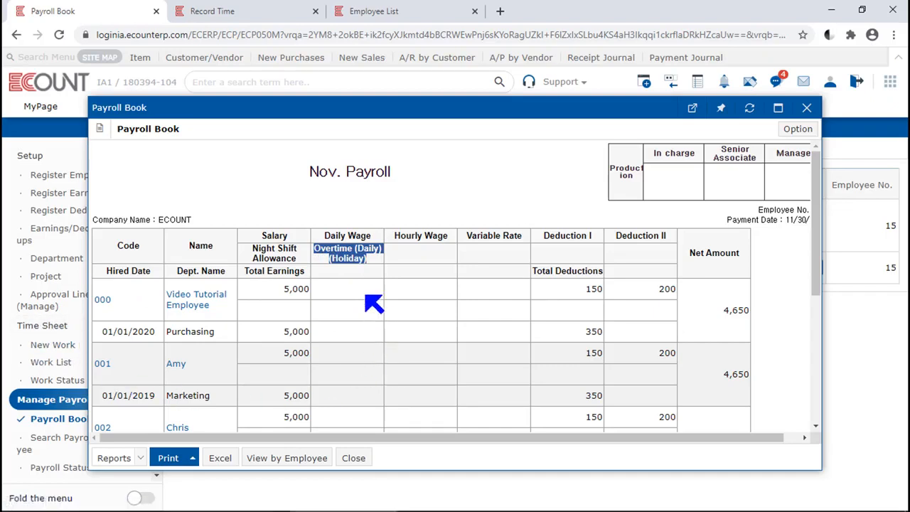
{"action": "left_click", "coordinate": [806, 107]}
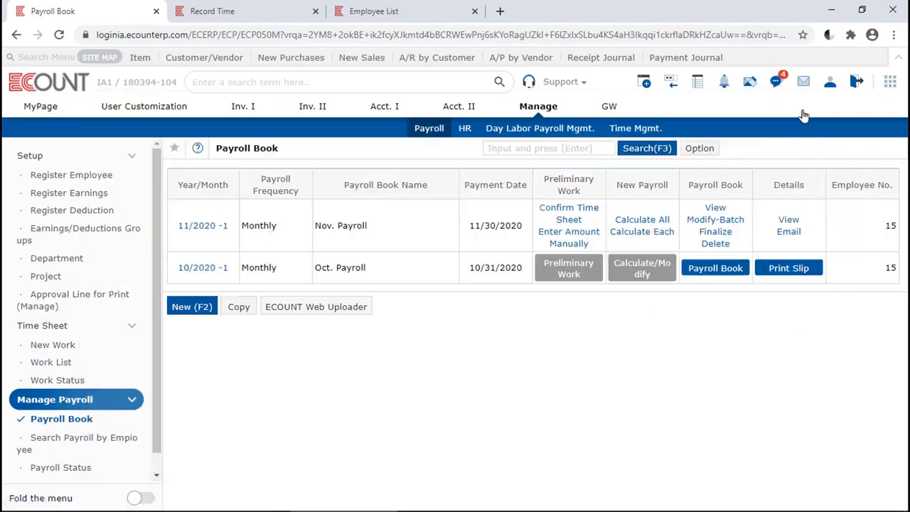
Open the time sheet confirmation for the November payroll and enlarge its window to fit all earnings columns.
{"action": "left_click", "coordinate": [561, 215]}
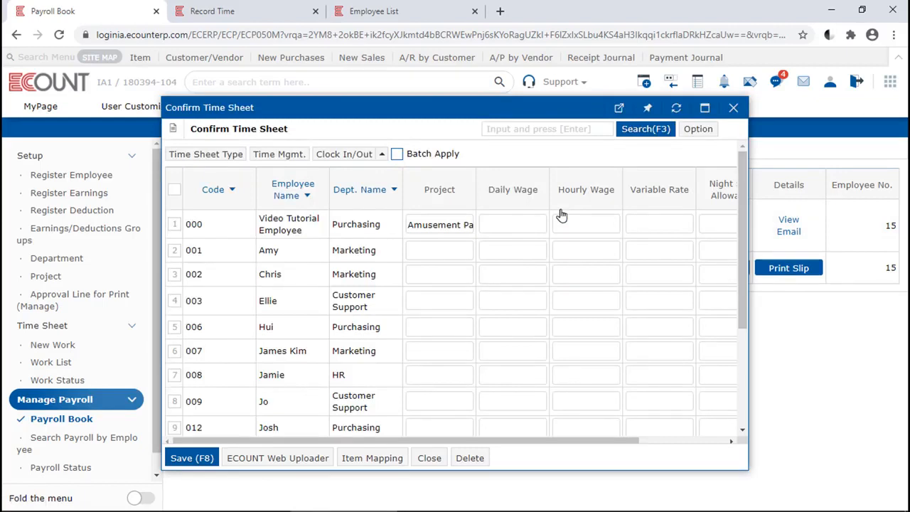
{"action": "left_click_drag", "start_coordinate": [745, 469], "coordinate": [858, 499]}
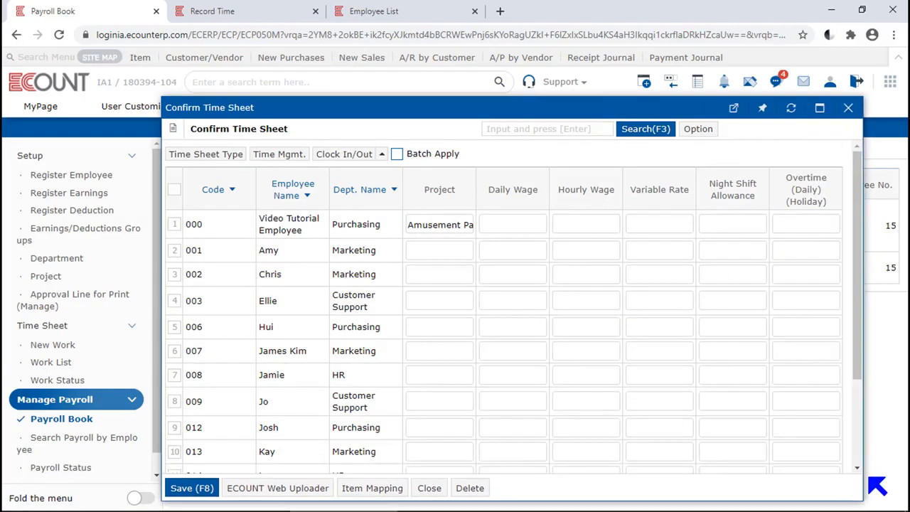
Enter 500 for the Video Tutorial Employee's daily wage, hourly wage, variable rate, night shift allowance and overtime.
{"action": "left_click", "coordinate": [748, 229]}
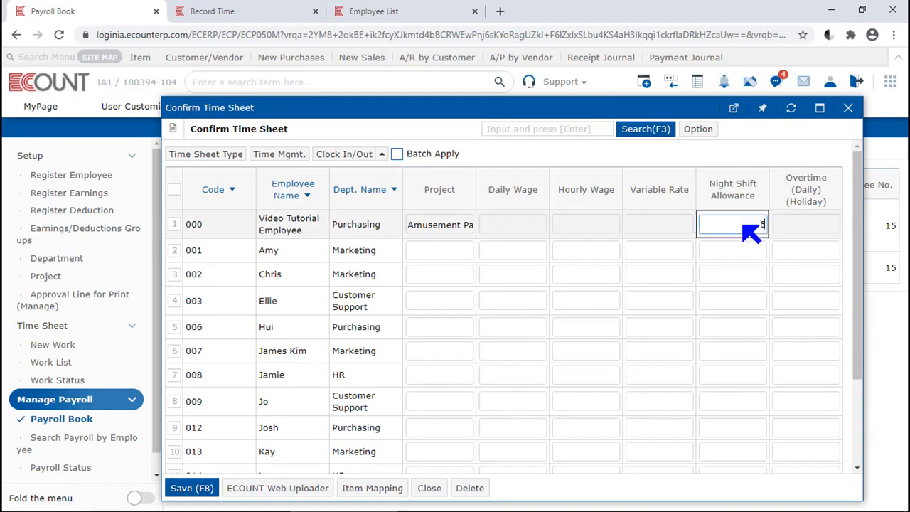
{"action": "type", "text": "500"}
{"action": "left_click", "coordinate": [806, 229]}
{"action": "type", "text": "5"}
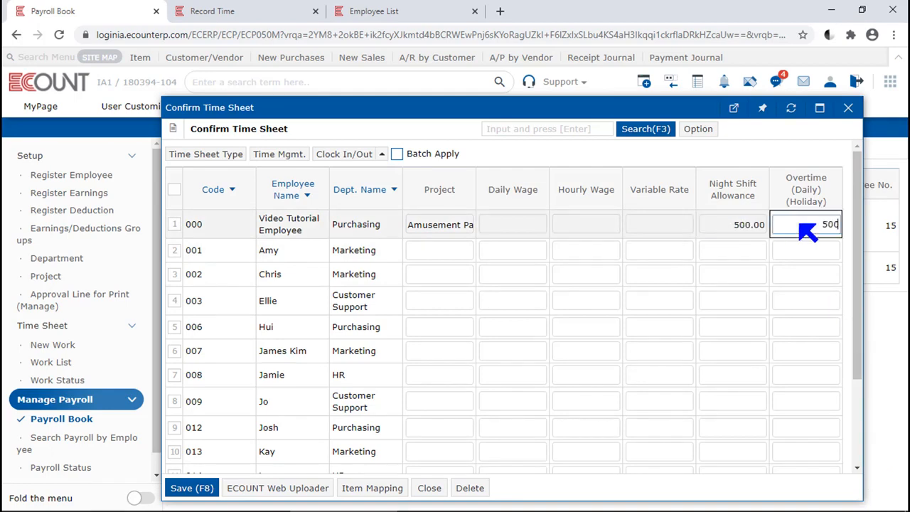
{"action": "left_click", "coordinate": [675, 227]}
{"action": "type", "text": "500"}
{"action": "left_click", "coordinate": [608, 228]}
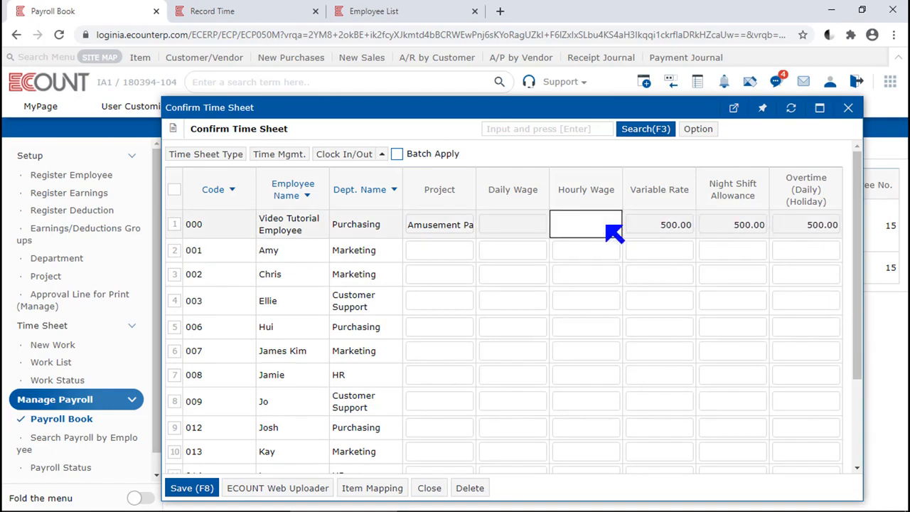
{"action": "type", "text": "500"}
{"action": "left_click", "coordinate": [538, 233]}
{"action": "type", "text": "500"}
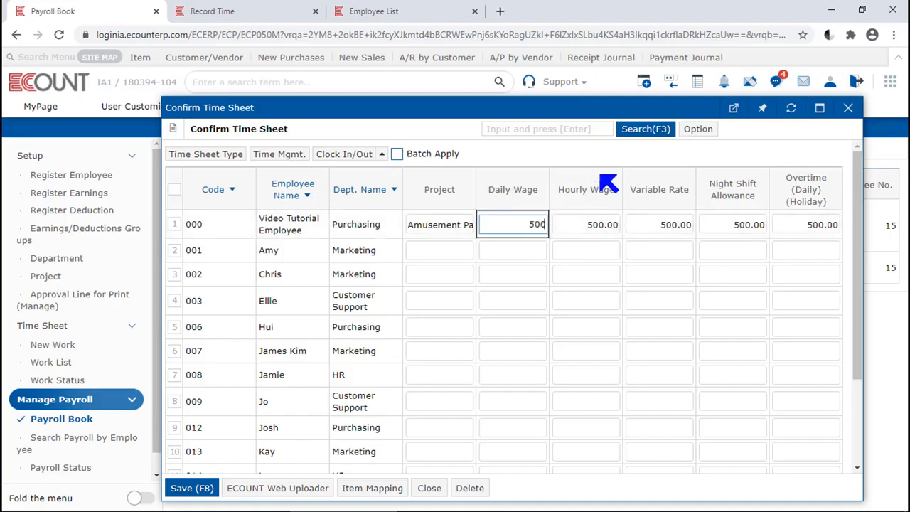
{"action": "left_click", "coordinate": [601, 175]}
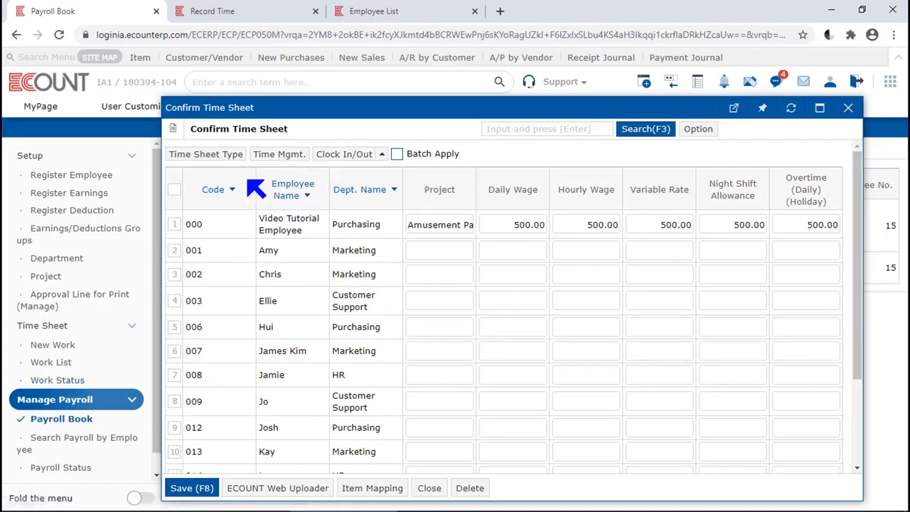
Load the daily time sheet data for all five earnings into the time sheet, replacing the existing data.
{"action": "left_click", "coordinate": [226, 155]}
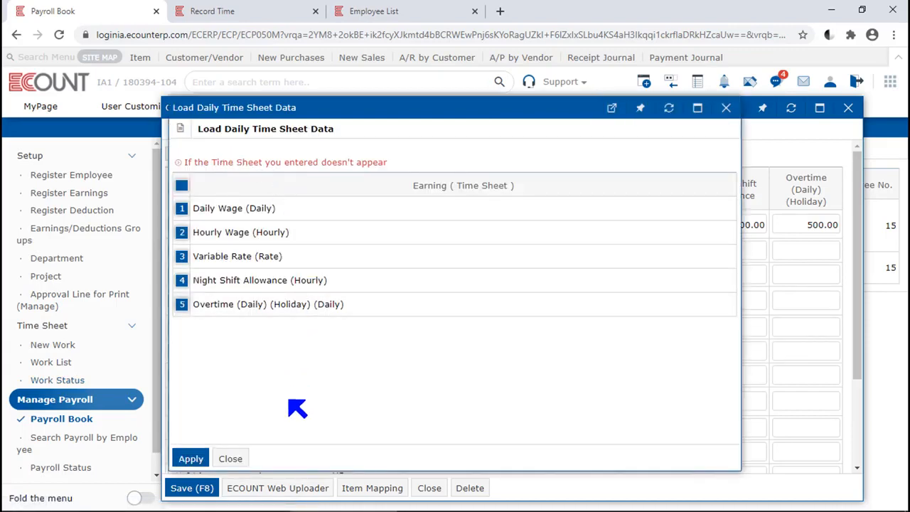
{"action": "left_click", "coordinate": [195, 458]}
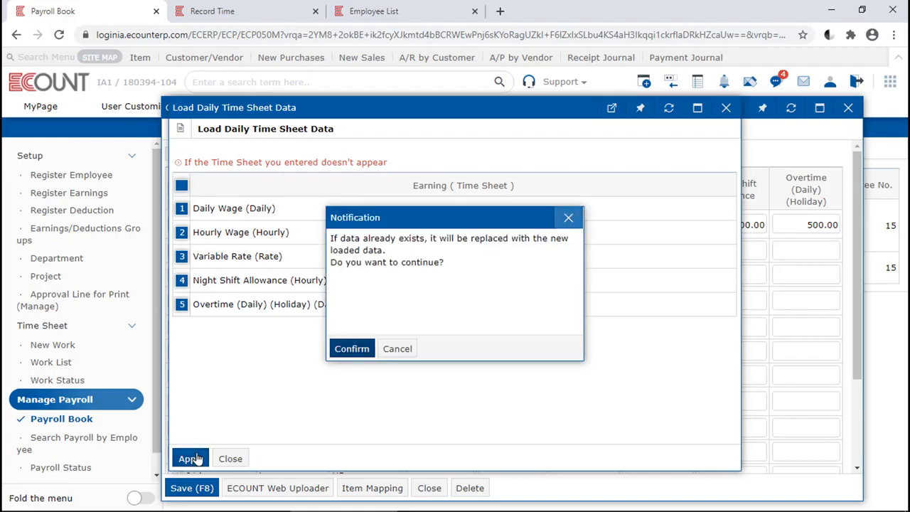
{"action": "left_click", "coordinate": [352, 349]}
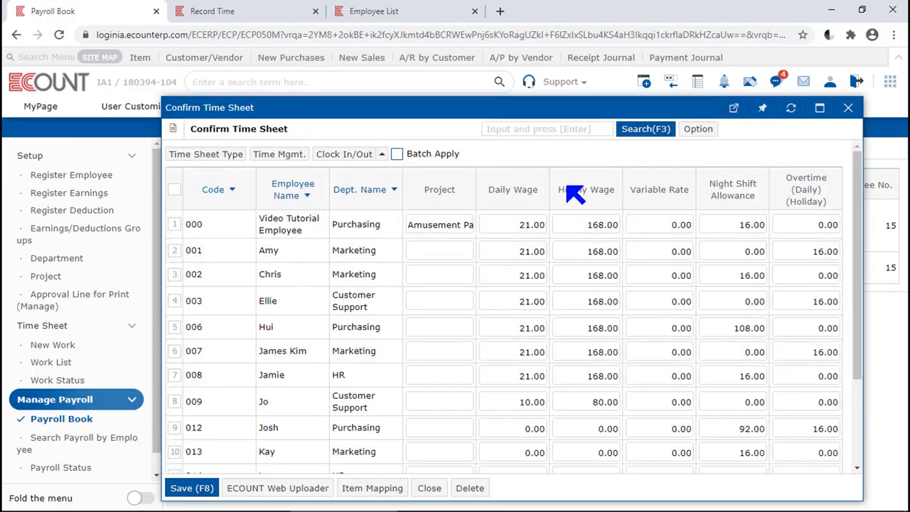
Check the loaded time sheet figures of all employees, and look at the Record Time page before returning to the time sheet.
{"action": "scroll", "coordinate": [782, 307], "scroll_direction": "down", "scroll_amount": 3}
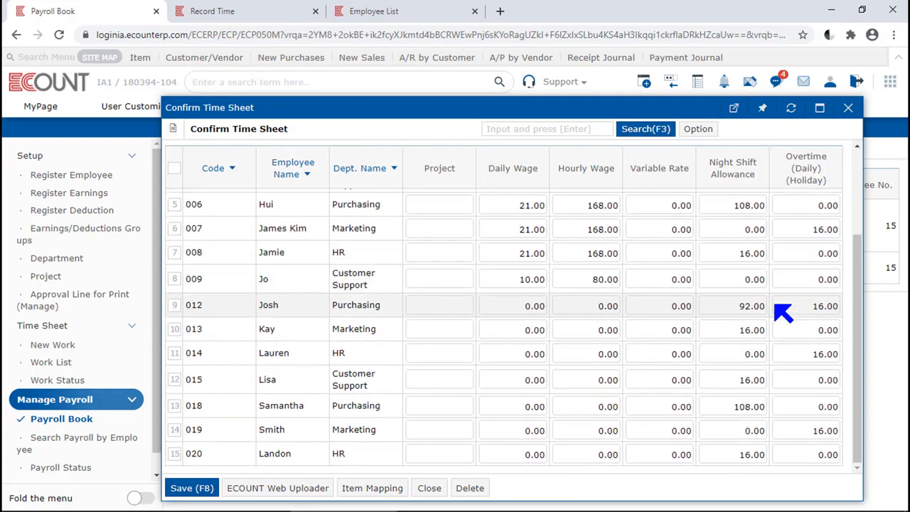
{"action": "scroll", "coordinate": [782, 313], "scroll_direction": "up", "scroll_amount": 3}
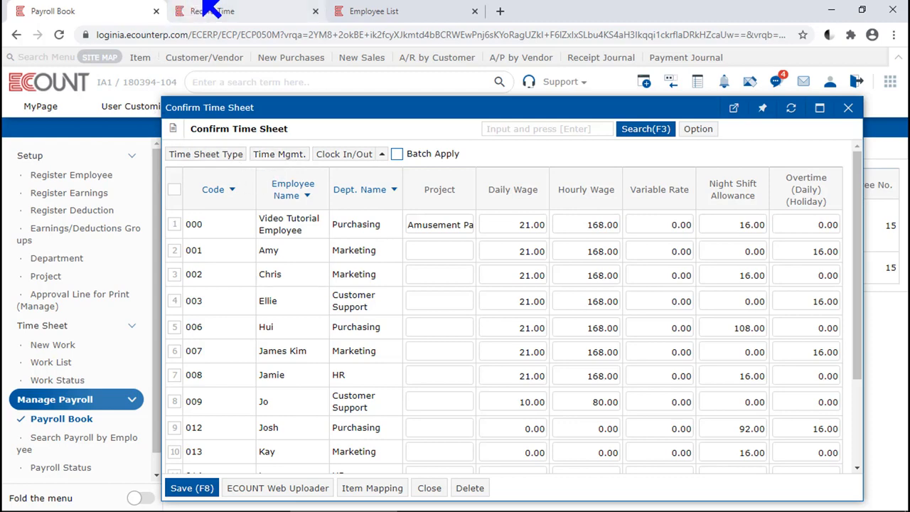
{"action": "left_click", "coordinate": [227, 10]}
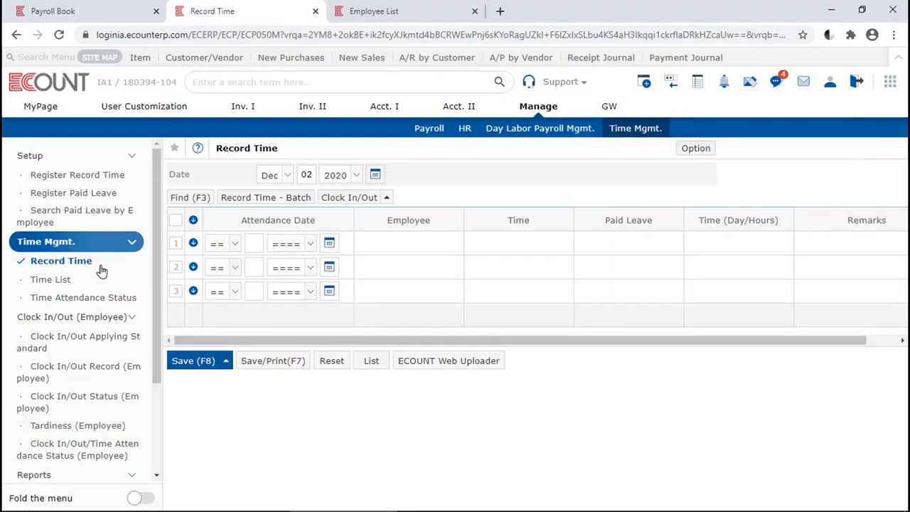
{"action": "left_click", "coordinate": [98, 11]}
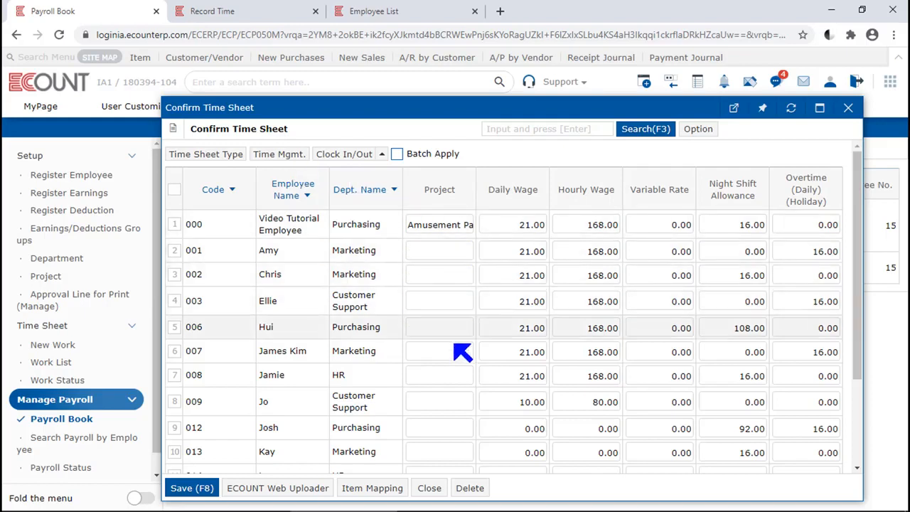
Review the earnings item mapping and its registration form, and return to the time sheet without saving a mapping.
{"action": "left_click", "coordinate": [375, 489]}
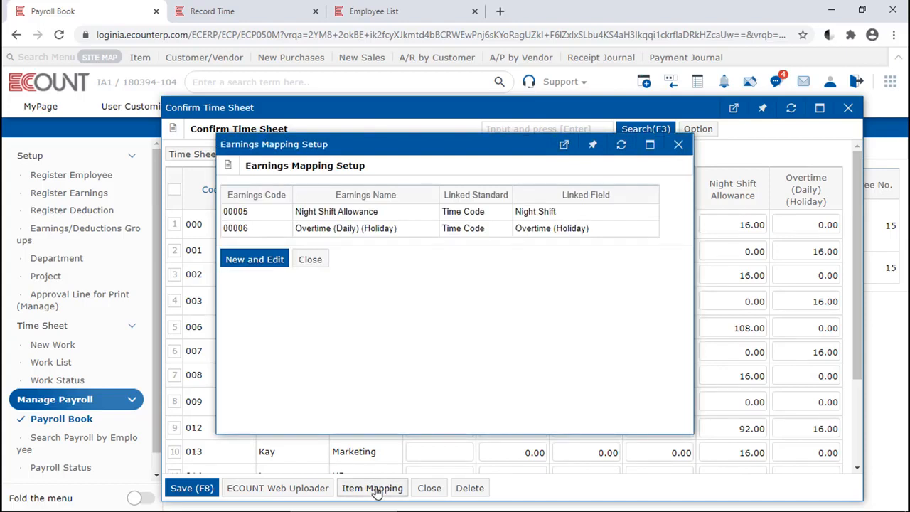
{"action": "left_click", "coordinate": [276, 259]}
{"action": "left_click", "coordinate": [260, 264]}
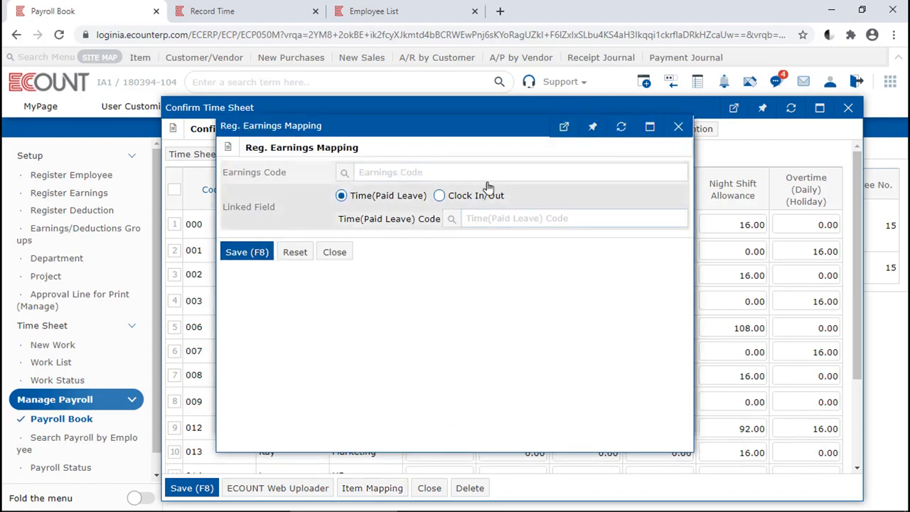
{"action": "key", "text": "Escape"}
{"action": "key", "text": "Escape"}
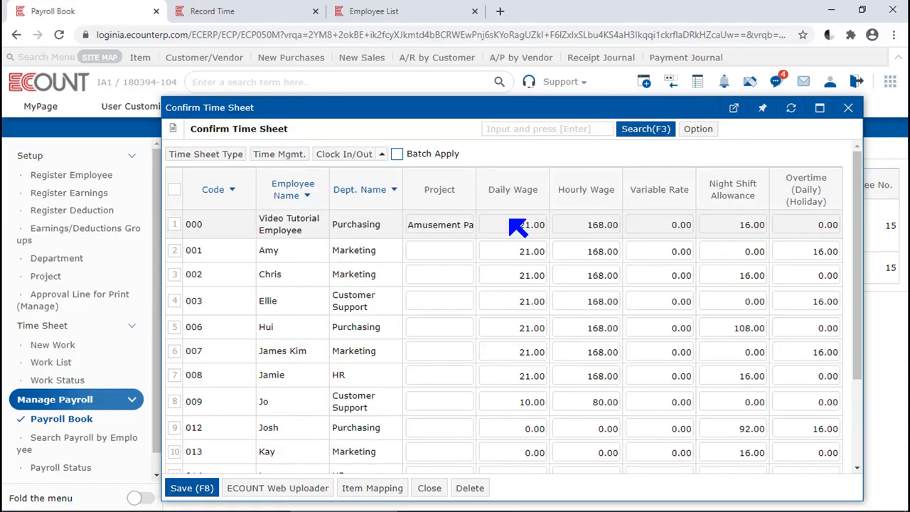
Examine the ECOUNT Web Uploader table for the time sheet and close it without entering data.
{"action": "left_click", "coordinate": [301, 489]}
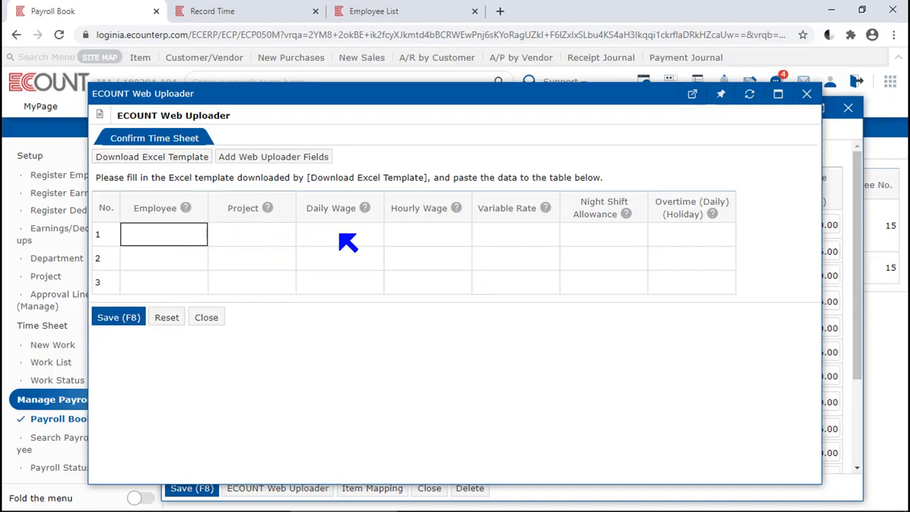
{"action": "left_click", "coordinate": [160, 239]}
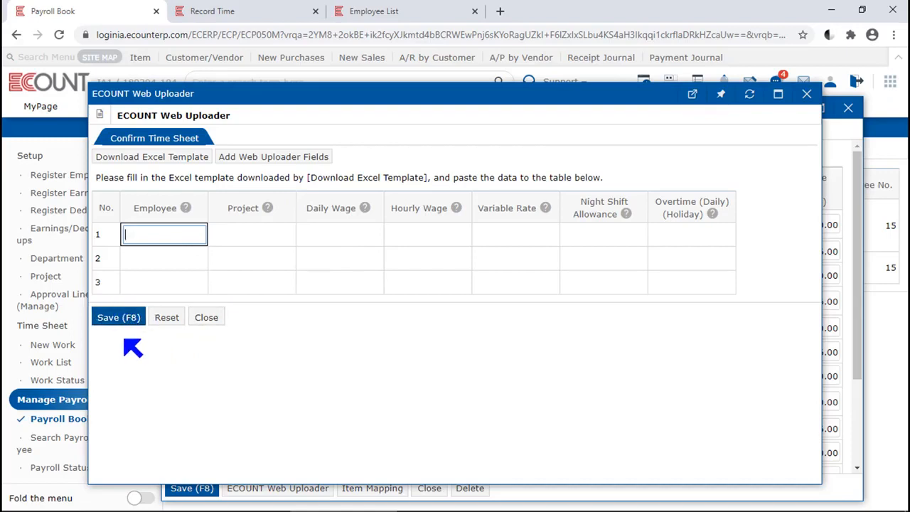
{"action": "left_click", "coordinate": [123, 339]}
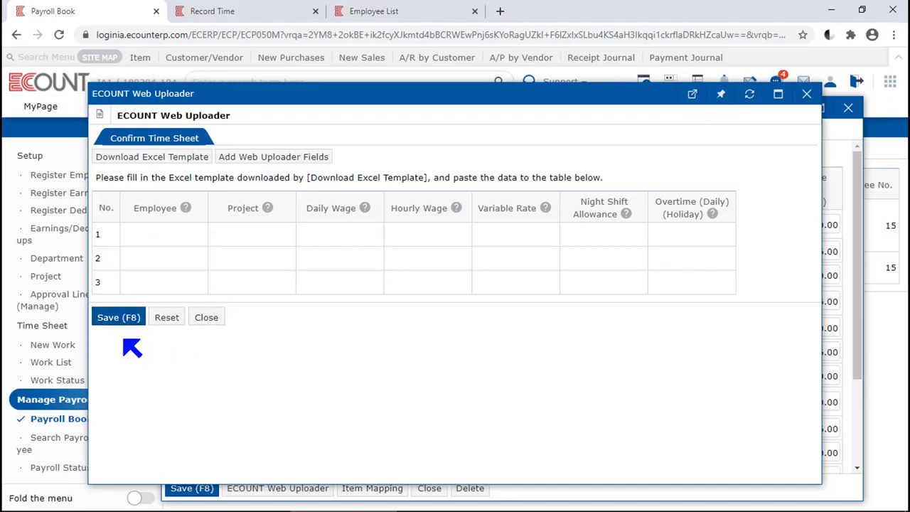
{"action": "left_click", "coordinate": [208, 319]}
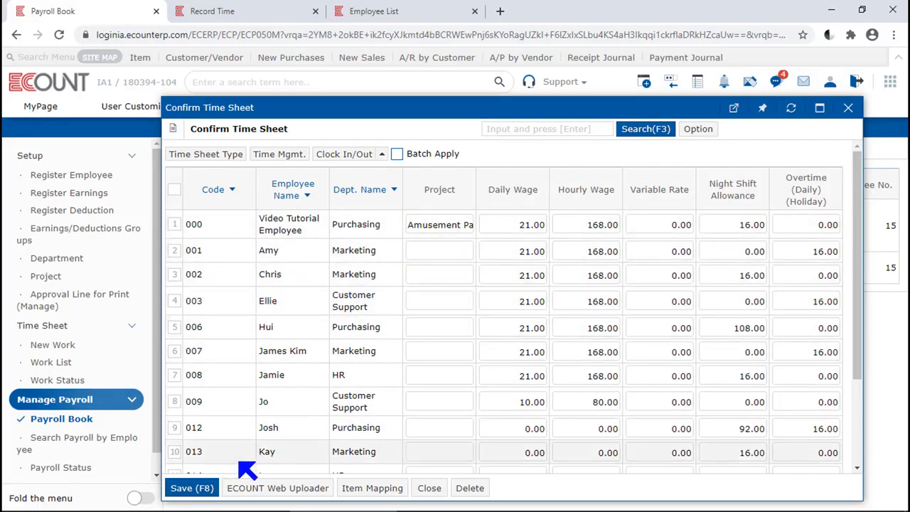
Save the time sheet and recalculate the November payroll for all employees, excluding total earnings less than 0.
{"action": "left_click", "coordinate": [215, 491]}
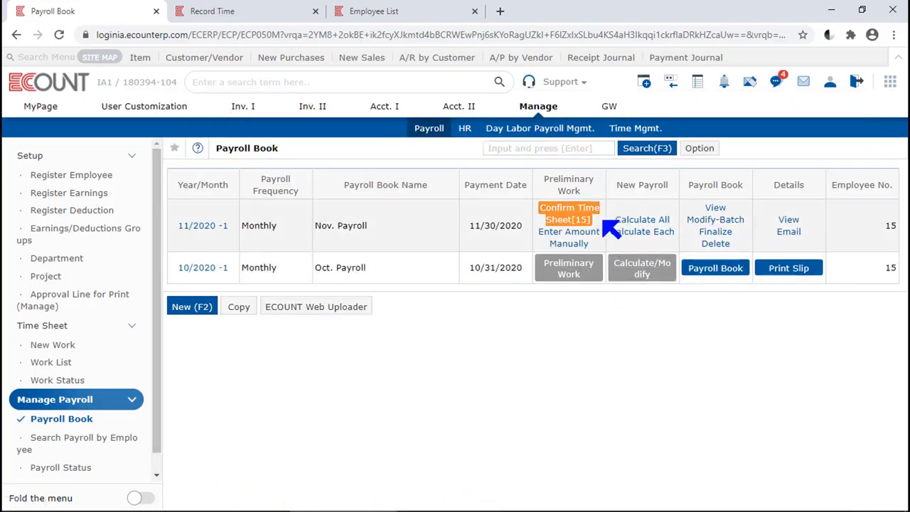
{"action": "left_click", "coordinate": [577, 222]}
{"action": "left_click", "coordinate": [648, 219]}
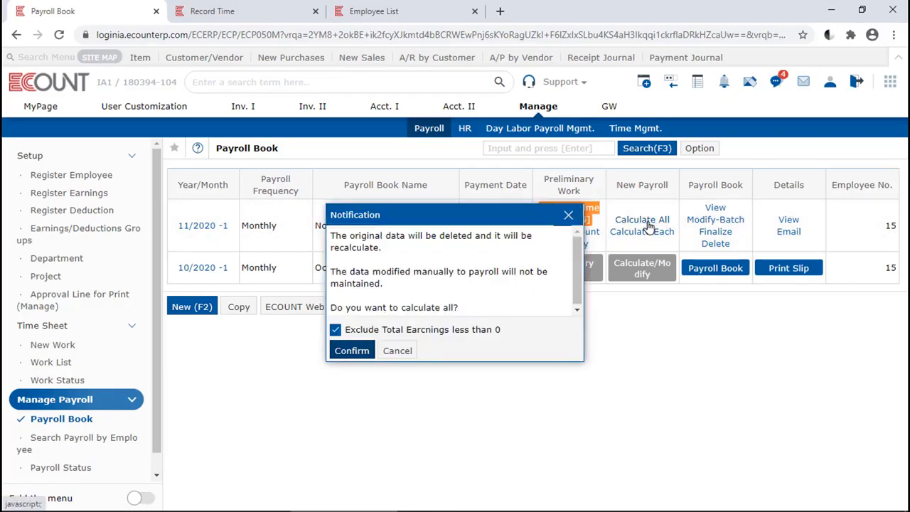
{"action": "left_click", "coordinate": [355, 352]}
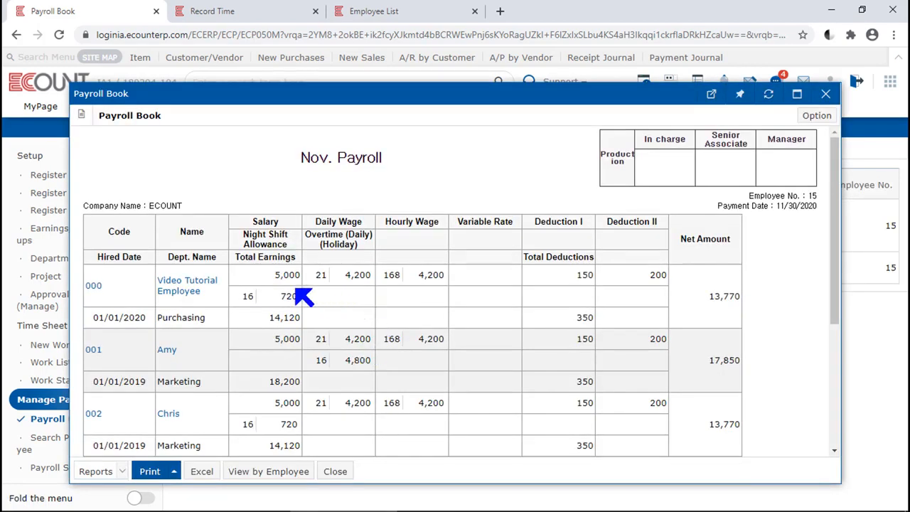
Check the Video Tutorial Employee's night shift allowance and the second employee's holiday overtime amount in the payroll book.
{"action": "double_click", "coordinate": [289, 296]}
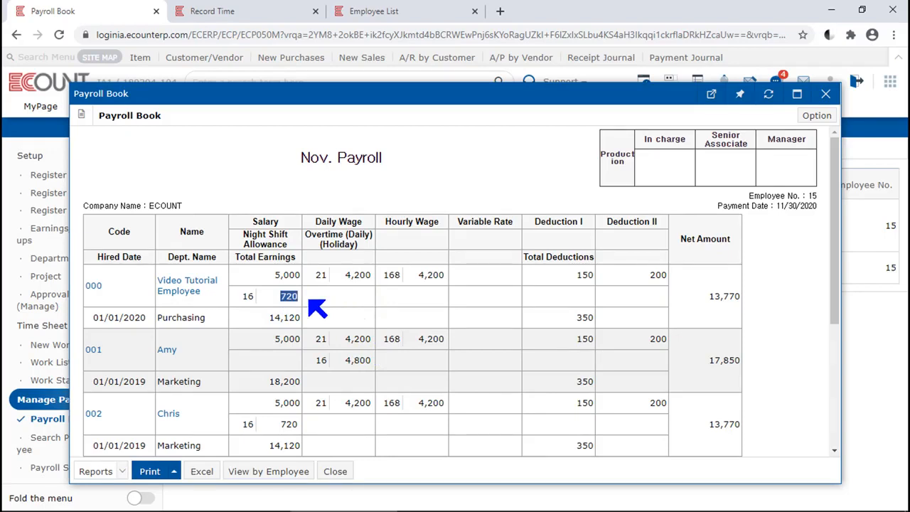
{"action": "left_click", "coordinate": [330, 290]}
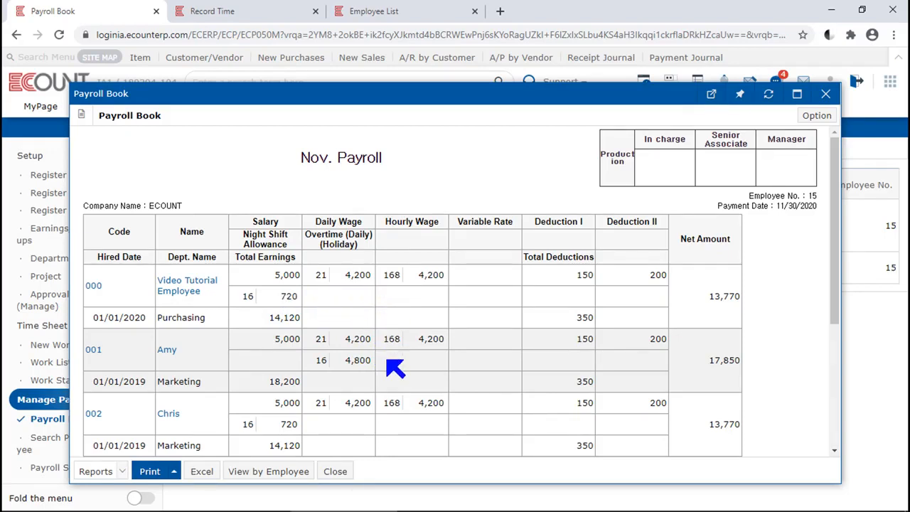
{"action": "double_click", "coordinate": [348, 361]}
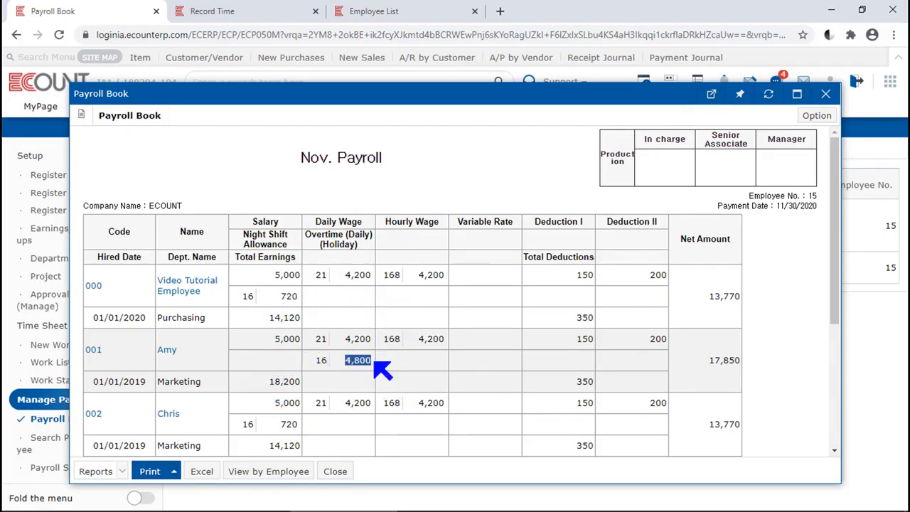
Open the Video Tutorial Employee's November payroll details and set Overtime (Daily) (Holiday) to 700.
{"action": "left_click", "coordinate": [376, 364]}
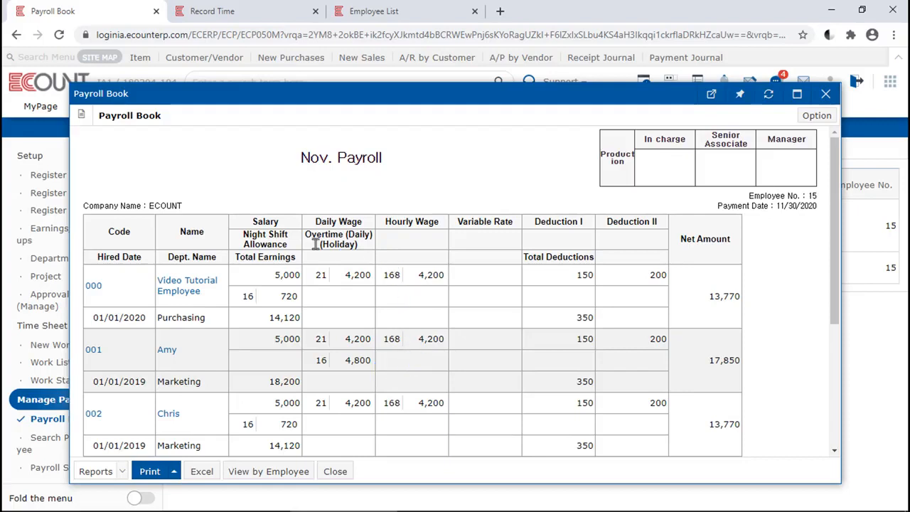
{"action": "left_click", "coordinate": [192, 284]}
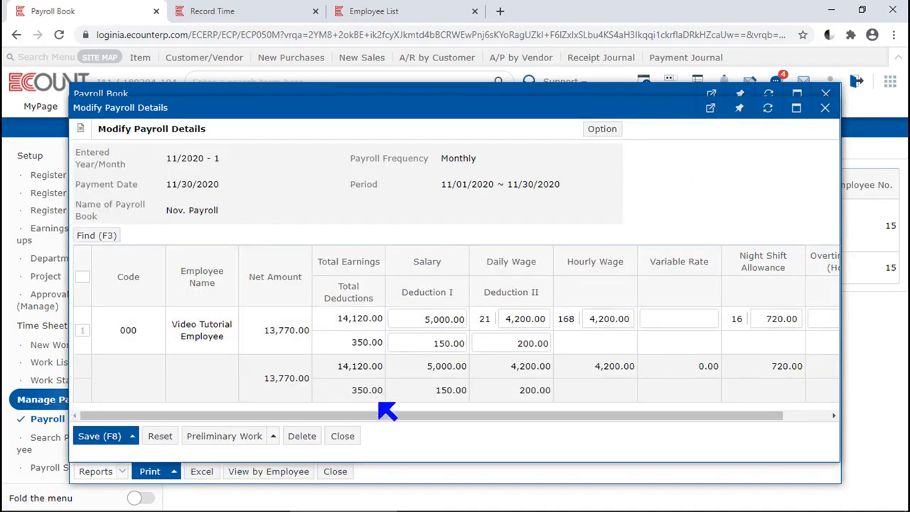
{"action": "left_click_drag", "start_coordinate": [416, 416], "coordinate": [619, 431]}
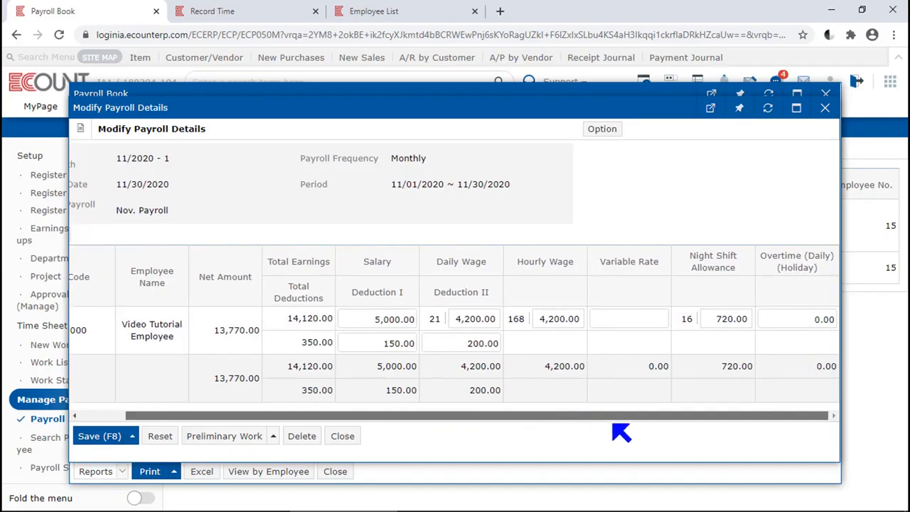
{"action": "left_click", "coordinate": [789, 321]}
{"action": "type", "text": "700"}
{"action": "key", "text": "Return"}
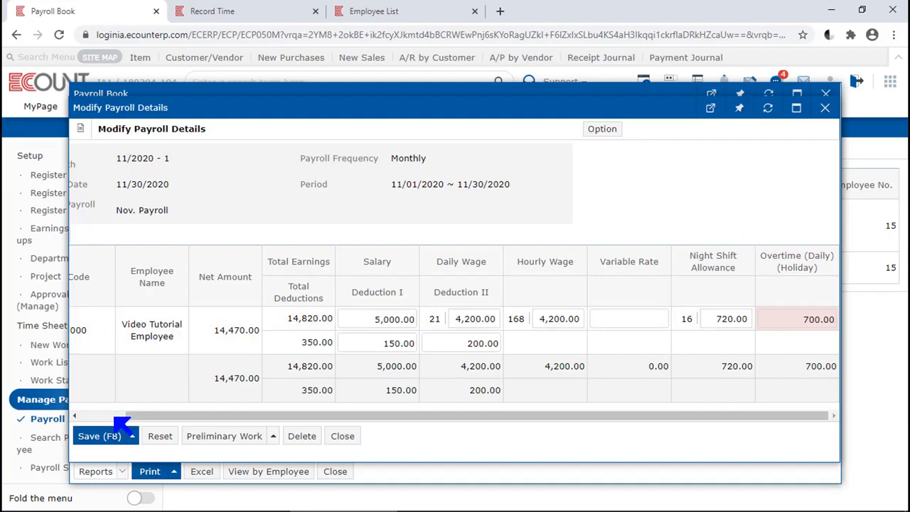
Save the modified payroll details and check the Video Tutorial Employee's holiday overtime amount in the payroll book.
{"action": "mouse_move", "coordinate": [106, 438]}
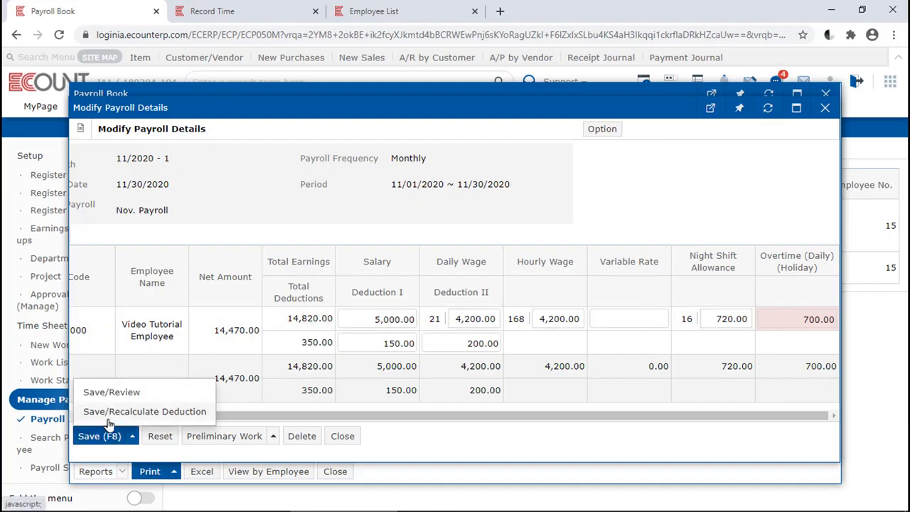
{"action": "left_click", "coordinate": [100, 440]}
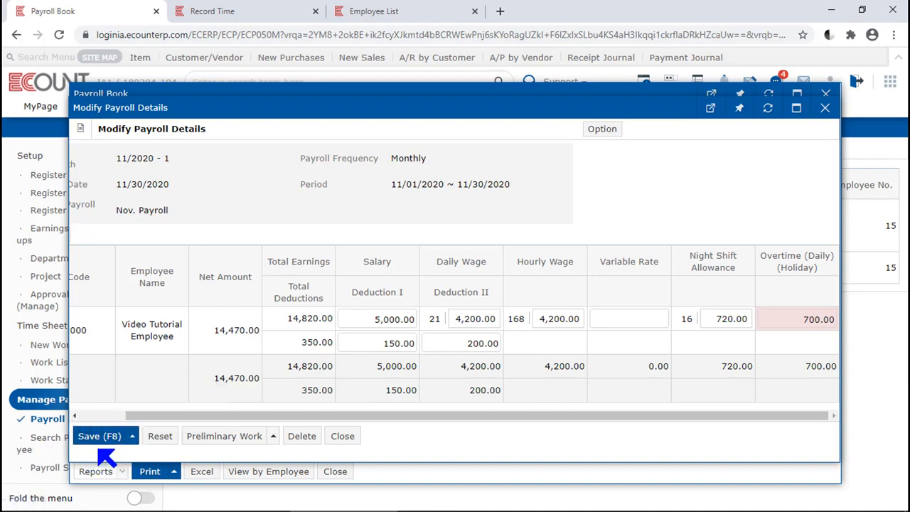
{"action": "left_click", "coordinate": [115, 416]}
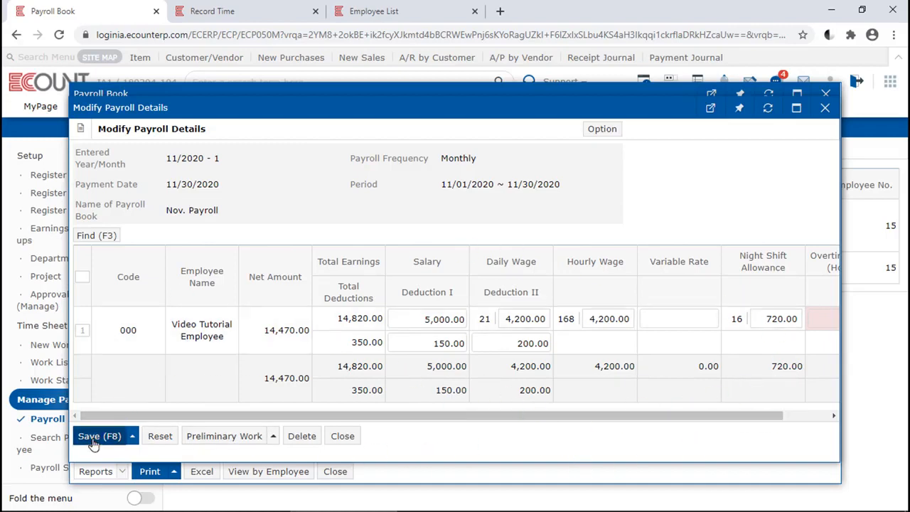
{"action": "mouse_move", "coordinate": [100, 436]}
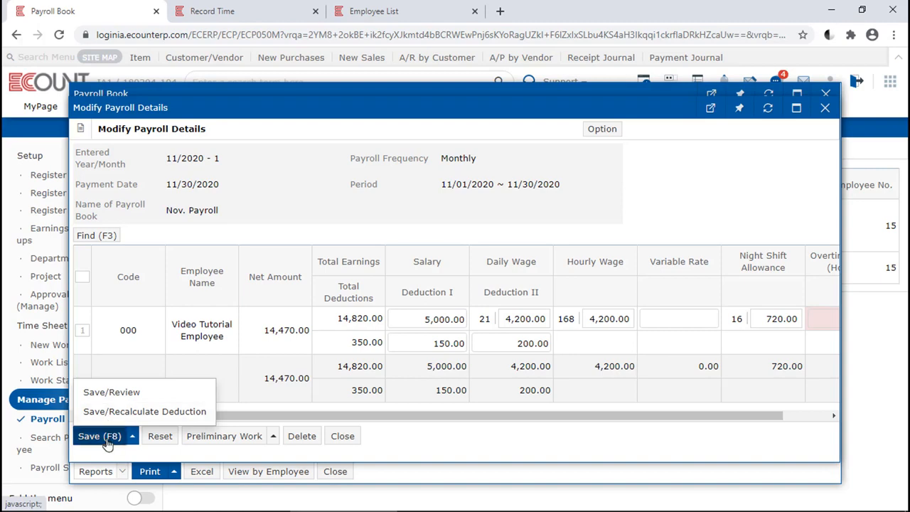
{"action": "left_click", "coordinate": [107, 438]}
{"action": "left_click", "coordinate": [303, 385]}
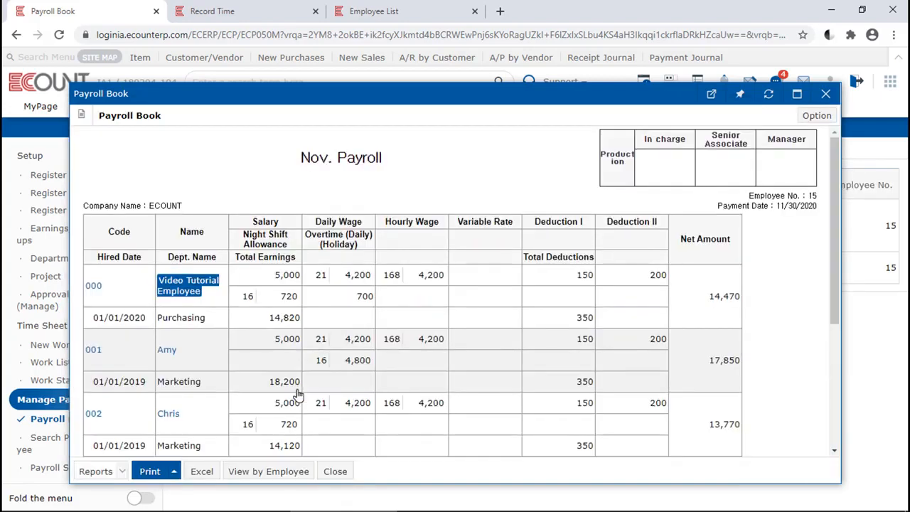
{"action": "left_click_drag", "start_coordinate": [355, 296], "coordinate": [379, 296]}
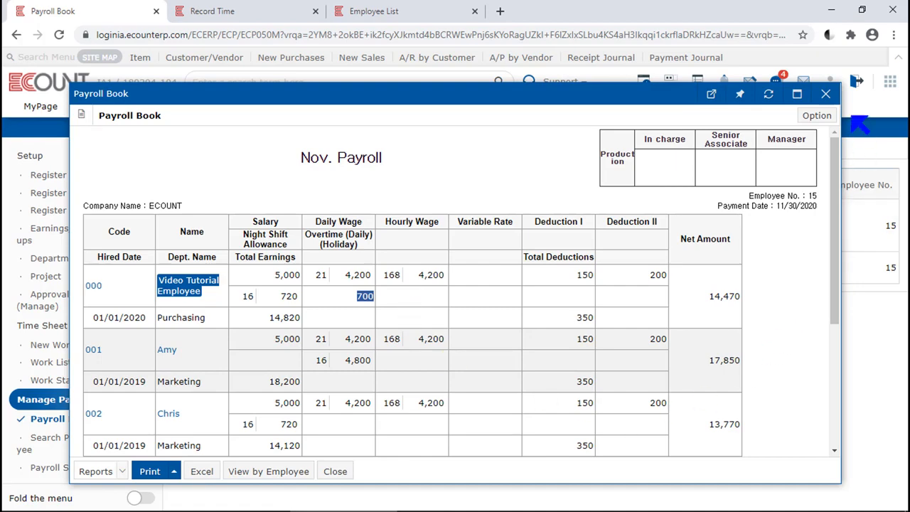
Open the November payroll for batch modification, sorting employees by department and applying the four Purchasing employees.
{"action": "left_click", "coordinate": [825, 93]}
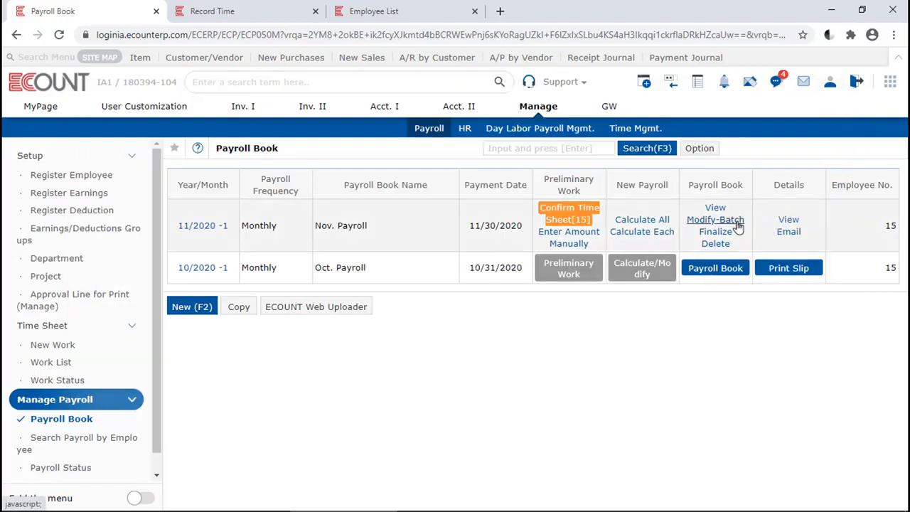
{"action": "left_click", "coordinate": [715, 219]}
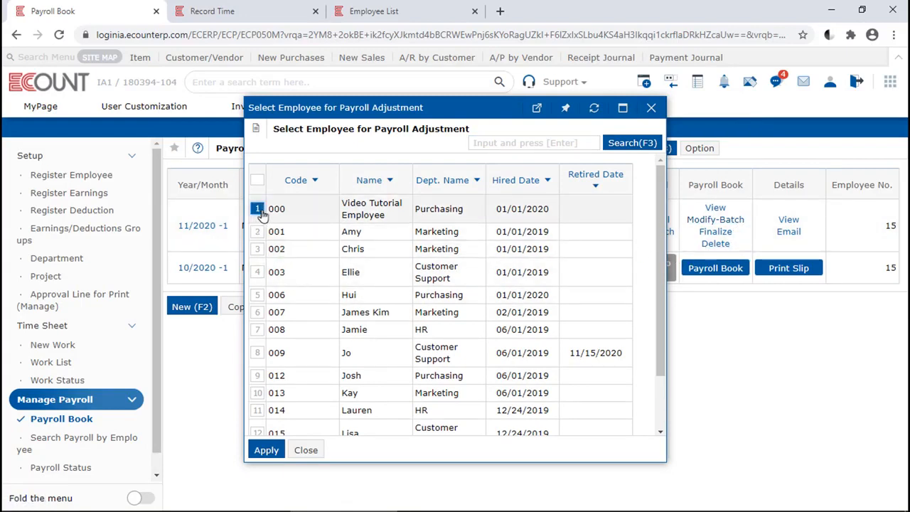
{"action": "left_click", "coordinate": [422, 182]}
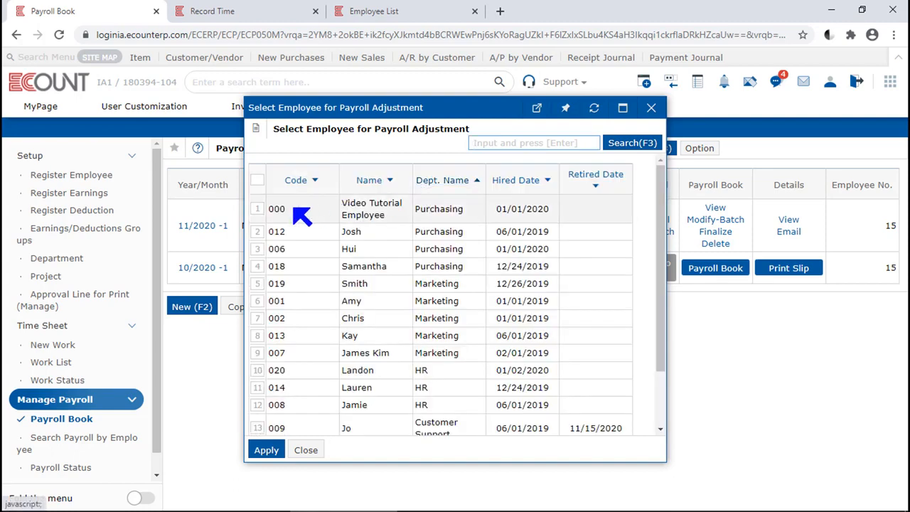
{"action": "left_click", "coordinate": [257, 208]}
{"action": "left_click", "coordinate": [255, 265], "text": "shift"}
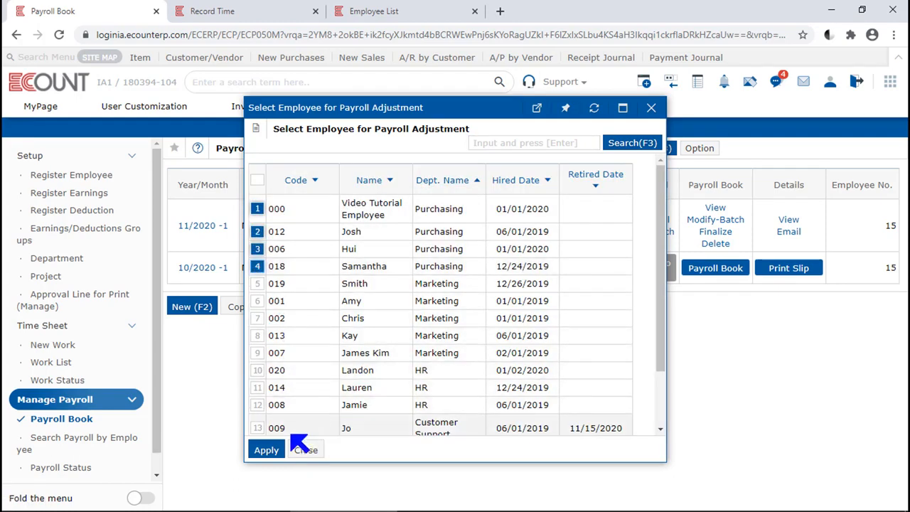
{"action": "left_click", "coordinate": [272, 451]}
{"action": "left_click", "coordinate": [274, 454]}
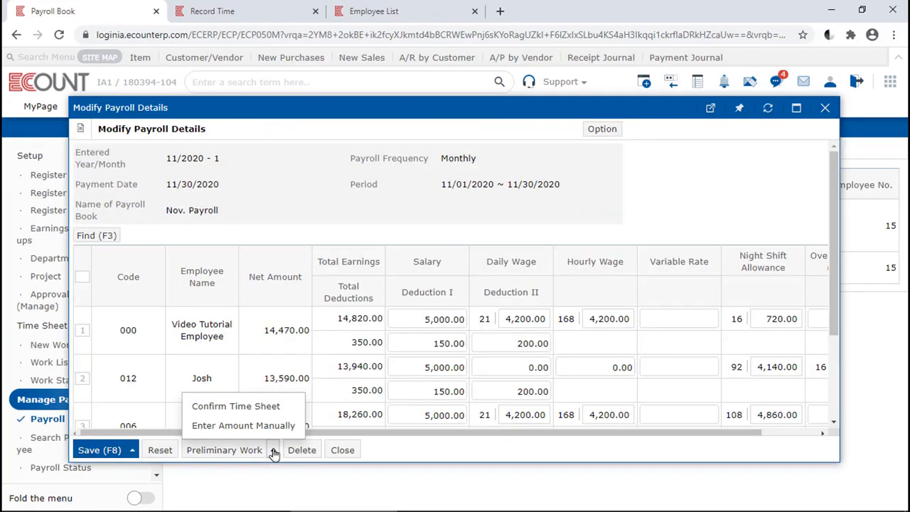
Review the four Purchasing employees' earnings and deductions in the batch payroll details and close them without changes.
{"action": "scroll", "coordinate": [701, 277], "scroll_direction": "down", "scroll_amount": 5}
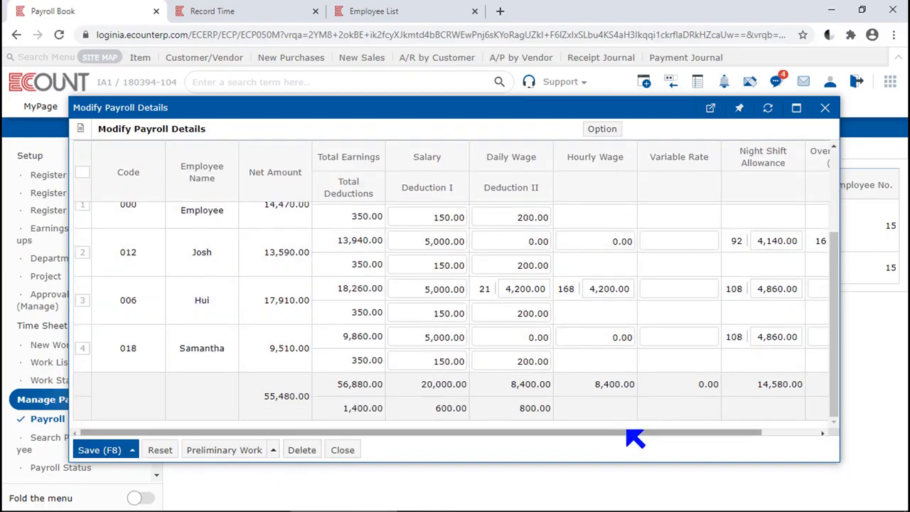
{"action": "left_click_drag", "start_coordinate": [633, 432], "coordinate": [804, 441]}
{"action": "scroll", "coordinate": [817, 391], "scroll_direction": "up", "scroll_amount": 5}
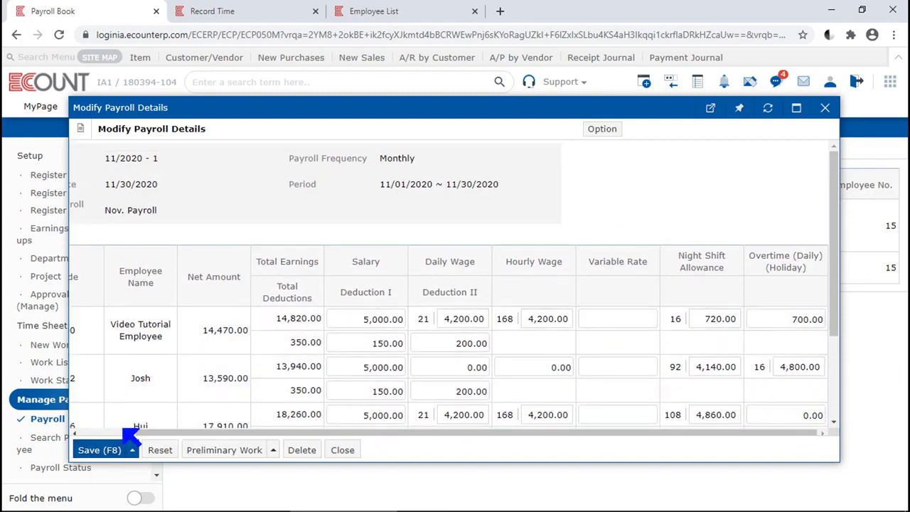
{"action": "left_click", "coordinate": [344, 449]}
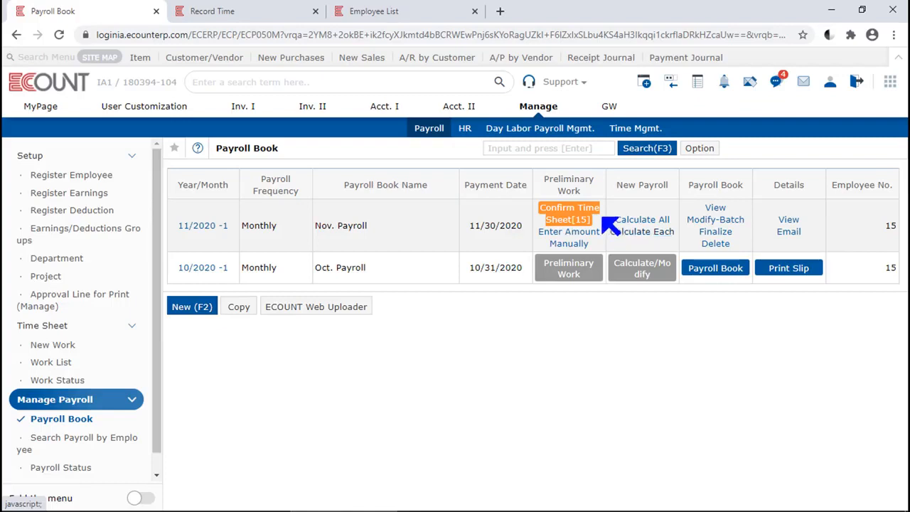
Open manual amount entry for the November payroll, sort by department, and select the four Purchasing employees for a batch change.
{"action": "left_click_drag", "start_coordinate": [603, 197], "coordinate": [545, 183]}
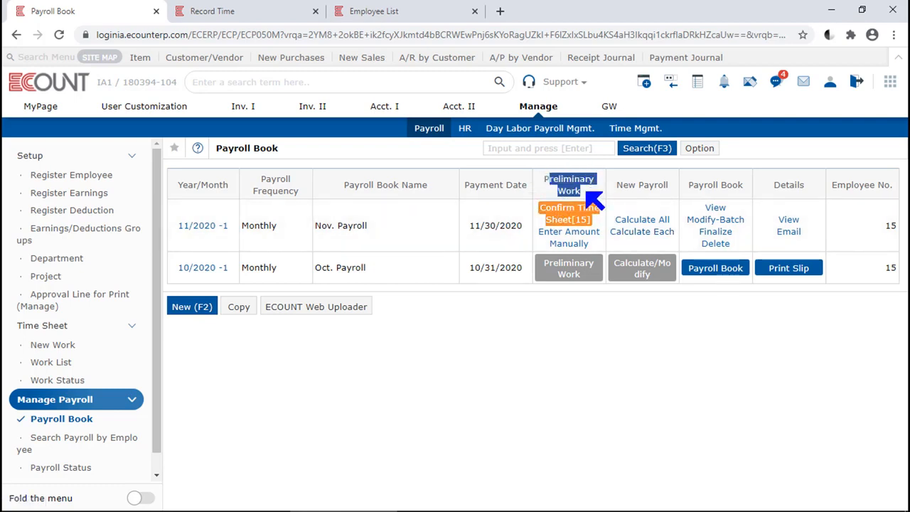
{"action": "left_click", "coordinate": [581, 241]}
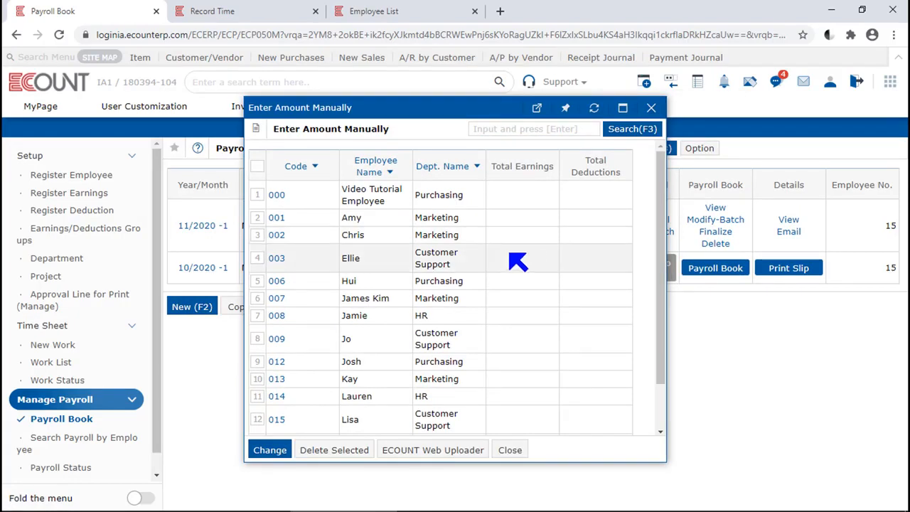
{"action": "left_click", "coordinate": [458, 172]}
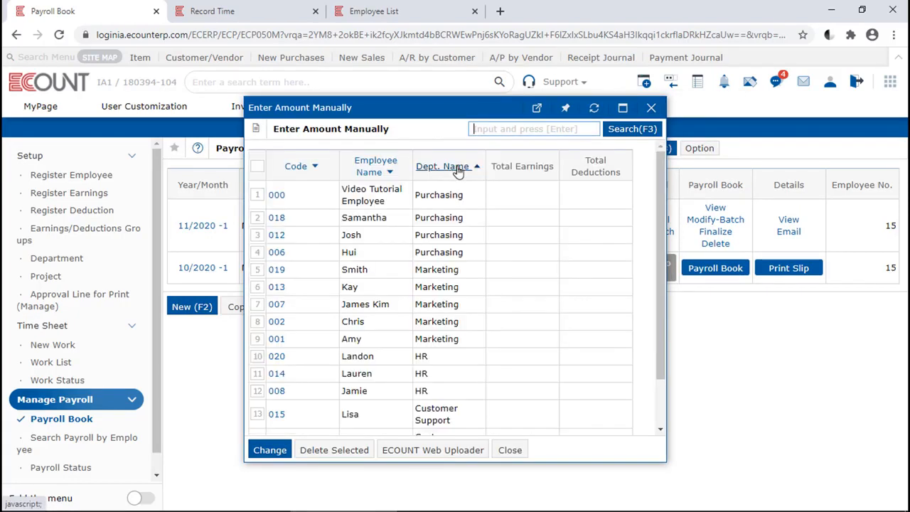
{"action": "left_click", "coordinate": [257, 195]}
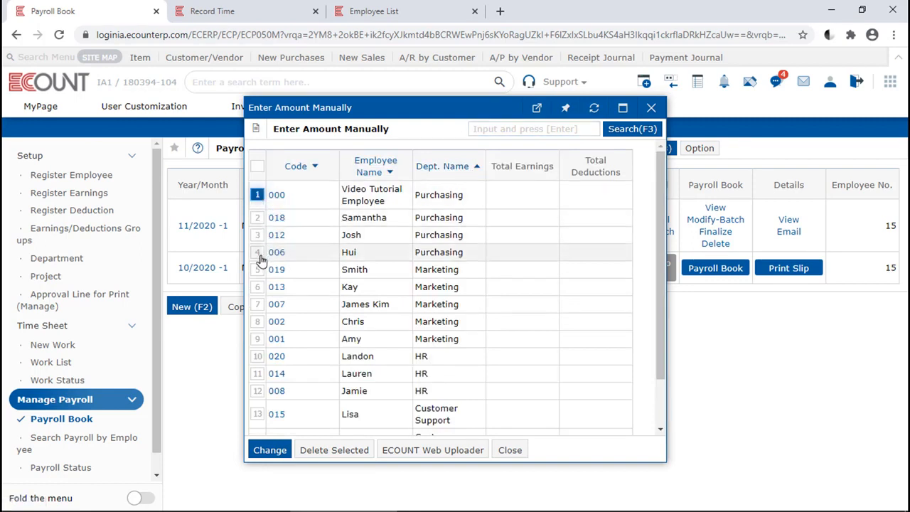
{"action": "left_click", "coordinate": [260, 255], "text": "shift"}
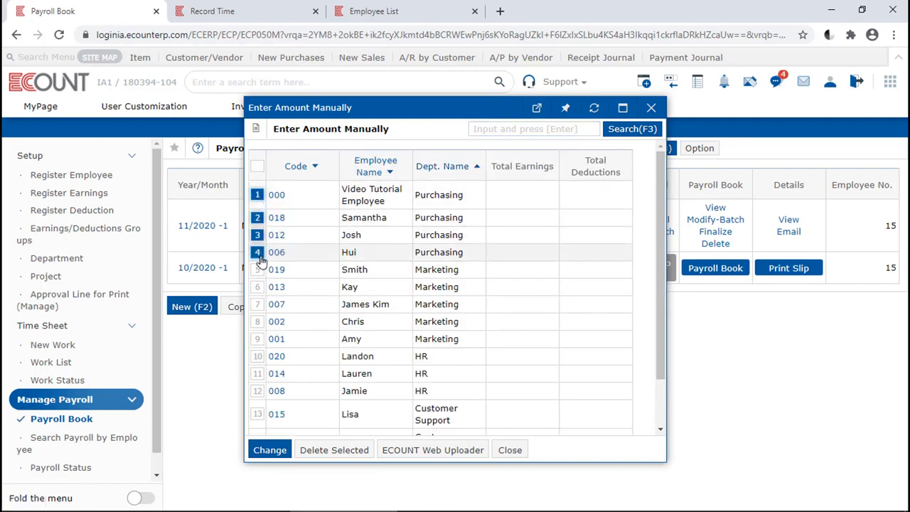
{"action": "left_click", "coordinate": [270, 450]}
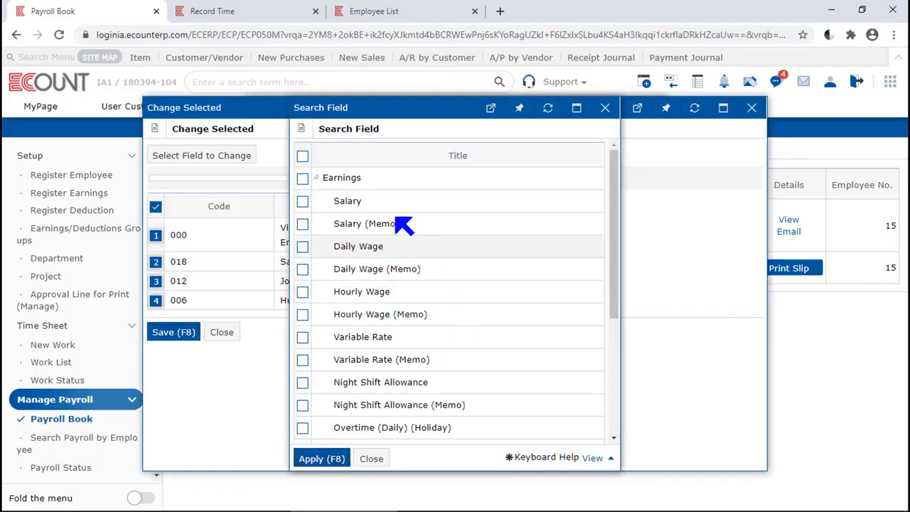
Add Salary, Daily Wage, Hourly Wage, Night Shift Allowance and Overtime (Daily) (Holiday) as the fields to change.
{"action": "left_click", "coordinate": [303, 201]}
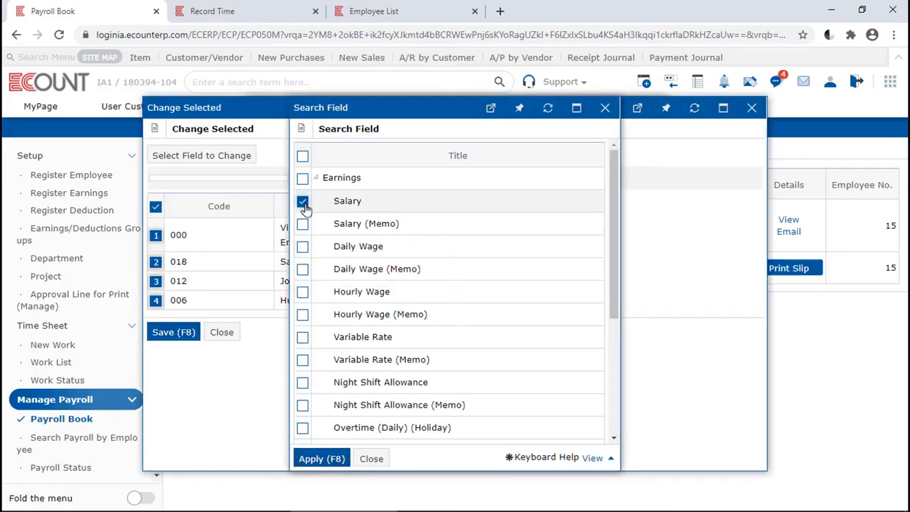
{"action": "left_click", "coordinate": [303, 246]}
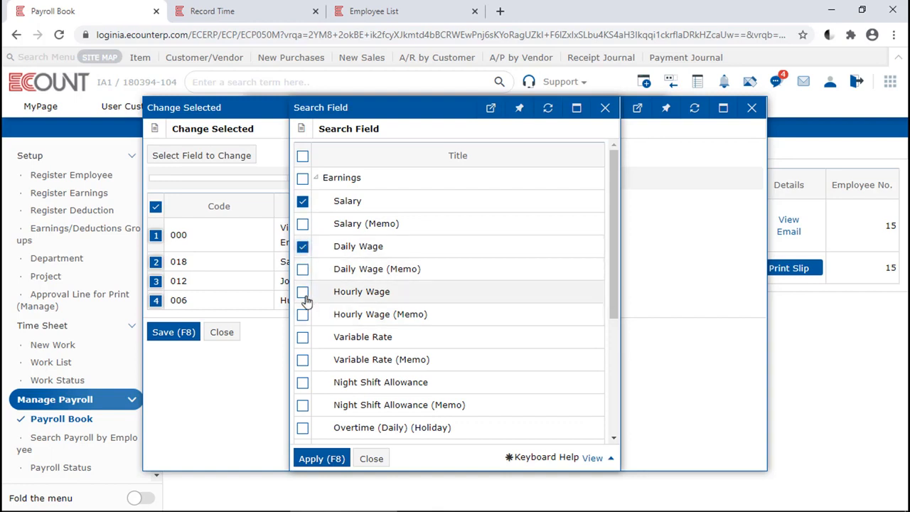
{"action": "left_click", "coordinate": [303, 292]}
{"action": "left_click", "coordinate": [303, 381]}
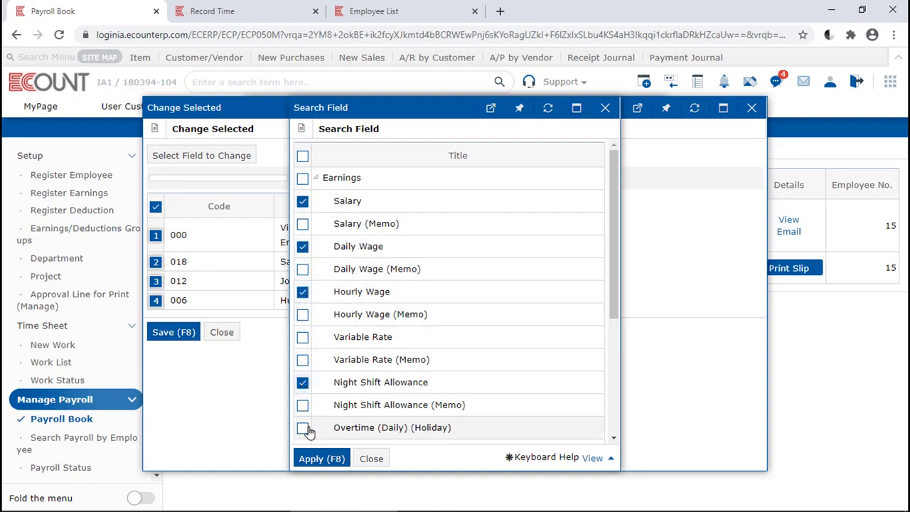
{"action": "left_click", "coordinate": [303, 427]}
{"action": "left_click", "coordinate": [323, 459]}
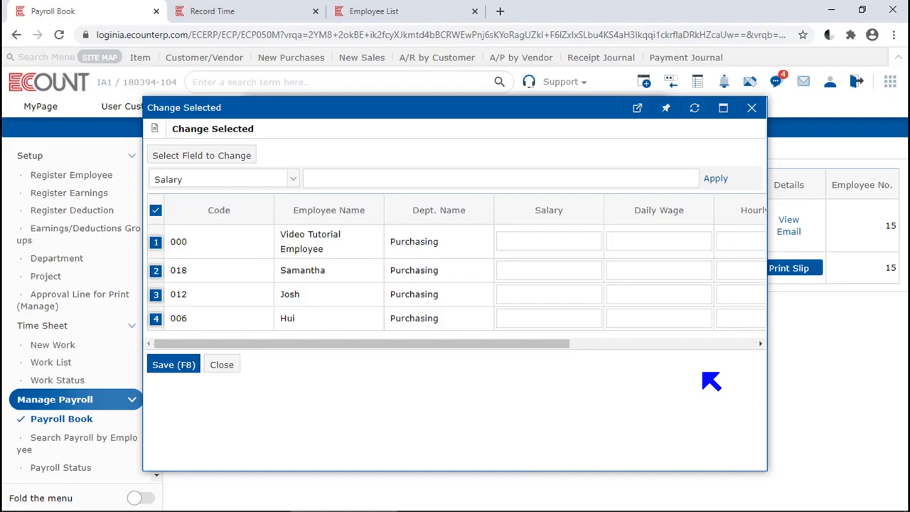
Apply a Salary of 6,000 to all four selected Purchasing employees.
{"action": "left_click", "coordinate": [631, 345]}
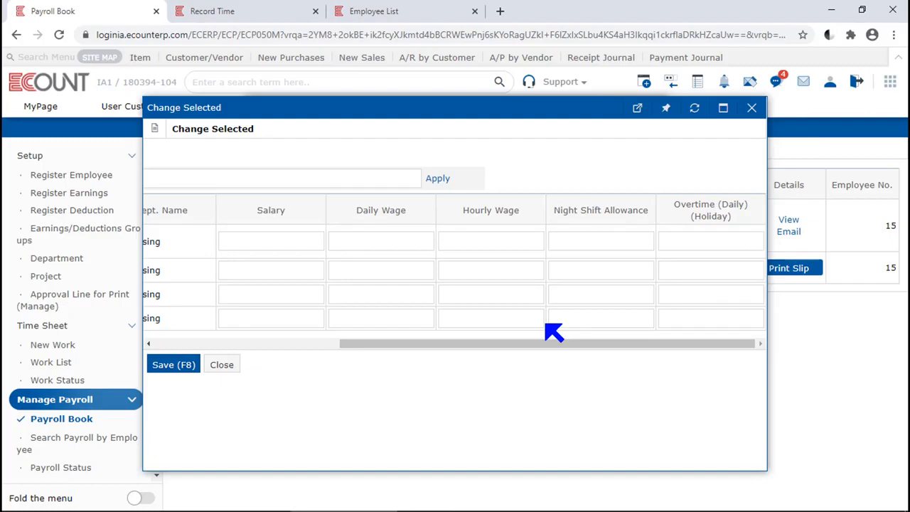
{"action": "left_click_drag", "start_coordinate": [552, 343], "coordinate": [219, 359]}
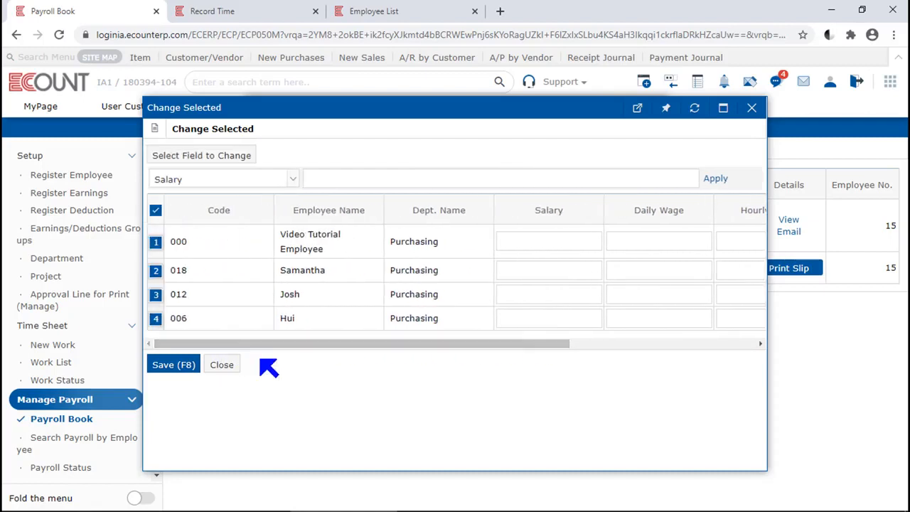
{"action": "left_click", "coordinate": [283, 186]}
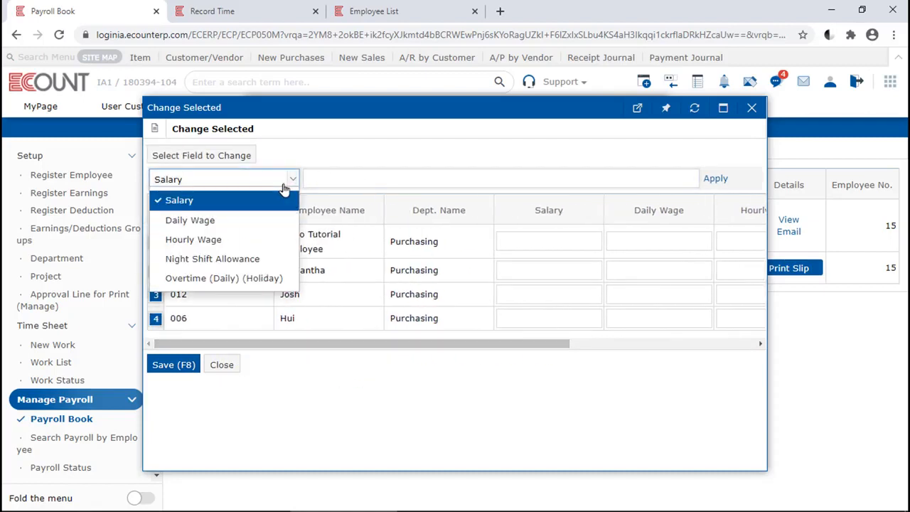
{"action": "left_click", "coordinate": [284, 202]}
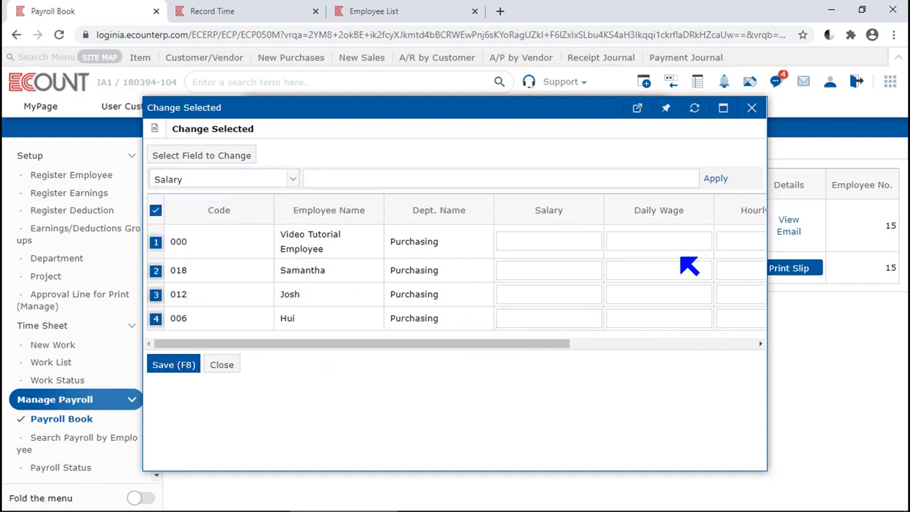
{"action": "left_click", "coordinate": [661, 182]}
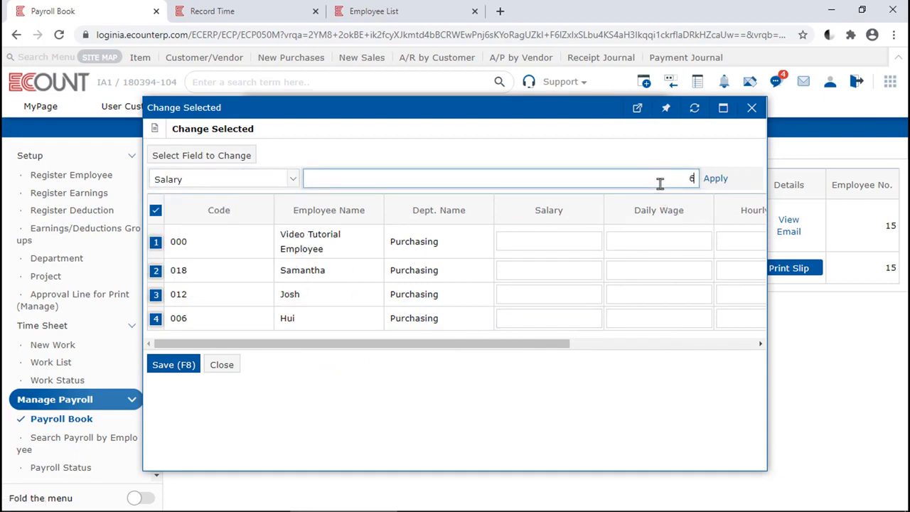
{"action": "left_click", "coordinate": [714, 181]}
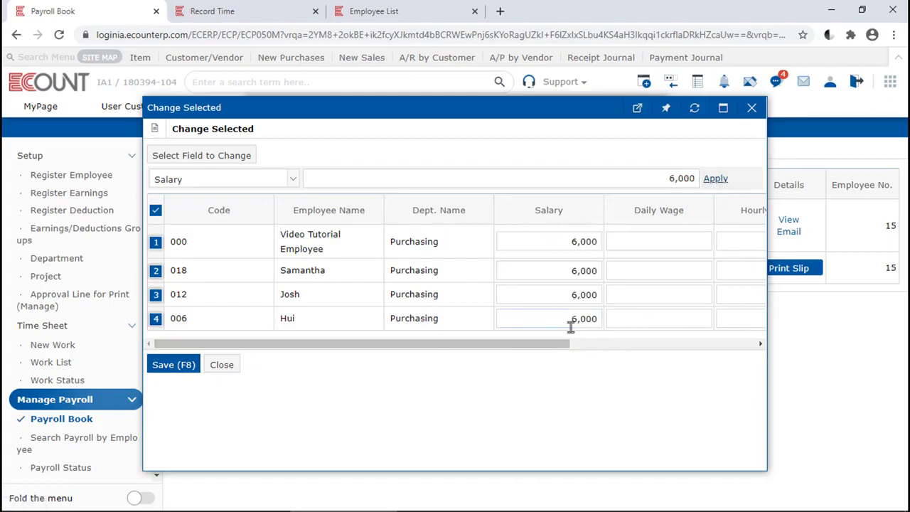
Apply a Night Shift Allowance of 900 to all four selected Purchasing employees and save the batch change.
{"action": "left_click_drag", "start_coordinate": [553, 343], "coordinate": [367, 364]}
{"action": "left_click", "coordinate": [265, 182]}
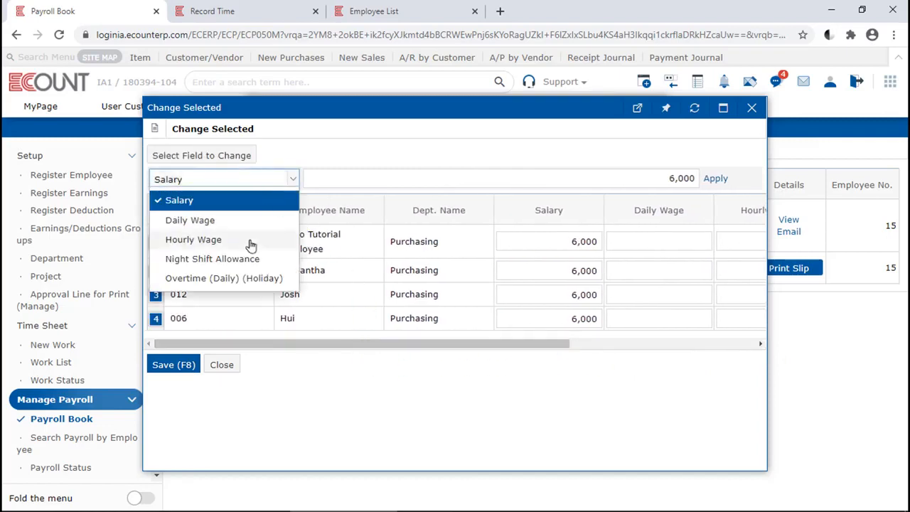
{"action": "left_click", "coordinate": [234, 260]}
{"action": "left_click", "coordinate": [560, 173]}
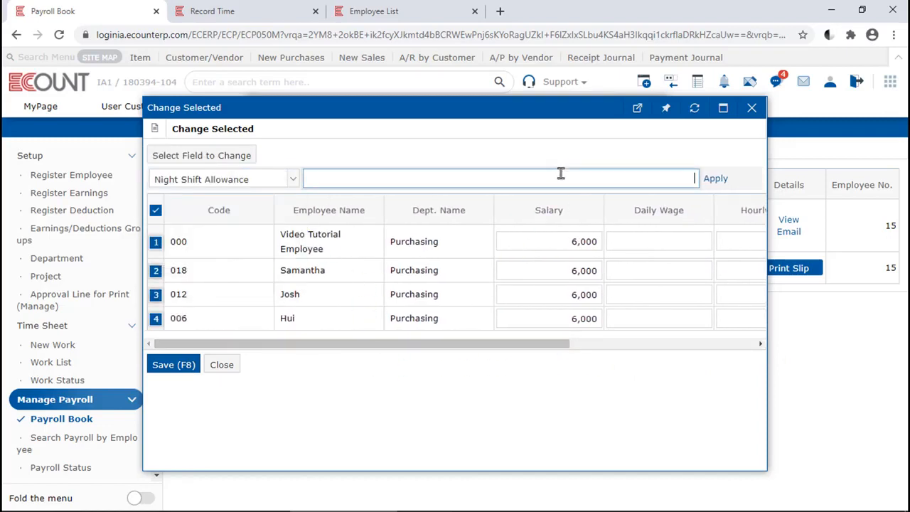
{"action": "type", "text": "900"}
{"action": "left_click", "coordinate": [715, 179]}
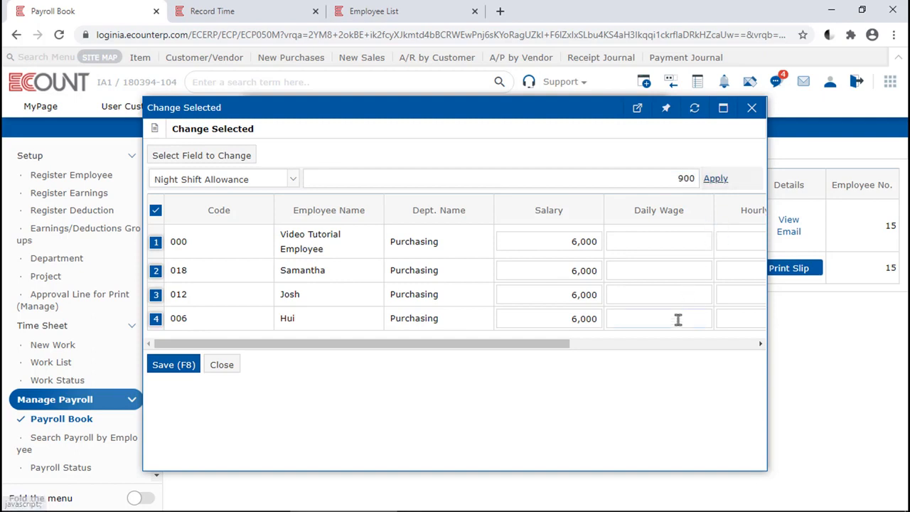
{"action": "left_click", "coordinate": [675, 345]}
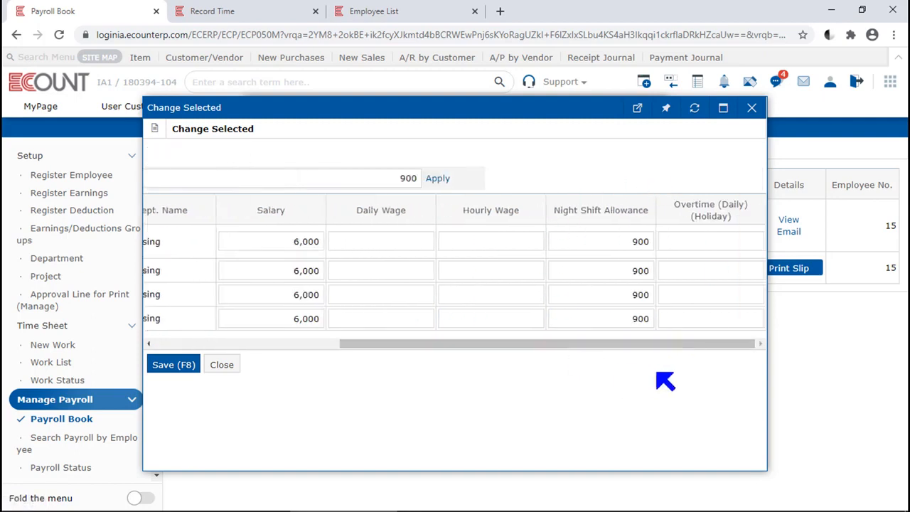
{"action": "left_click", "coordinate": [182, 365]}
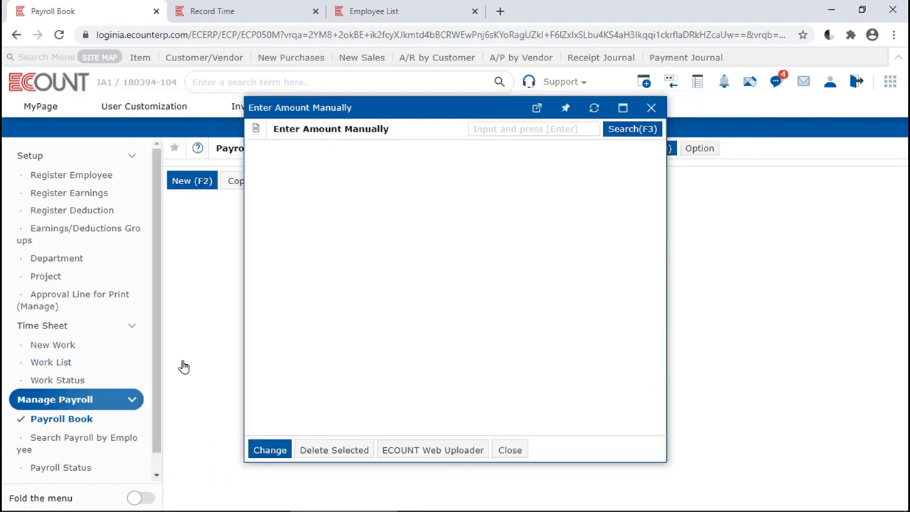
Close the manual amount entry and recalculate the whole November payroll with total earnings less than 0 excluded.
{"action": "left_click", "coordinate": [632, 277]}
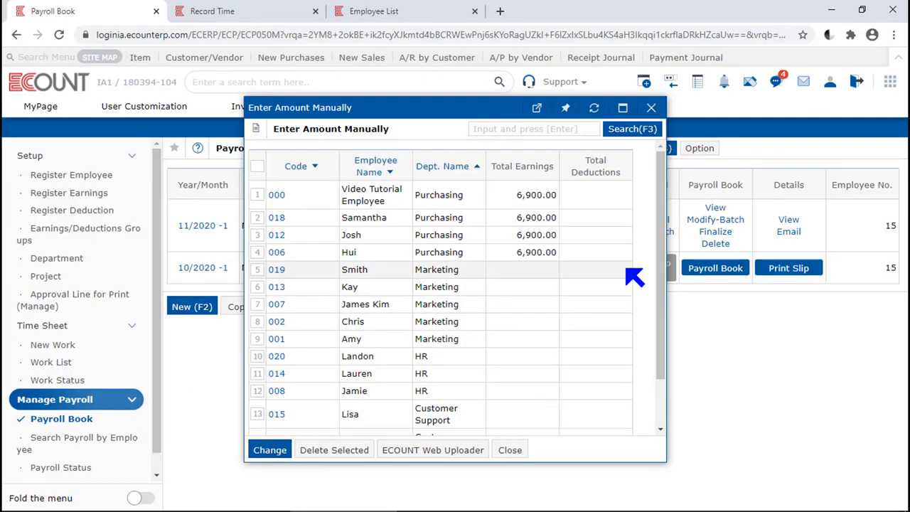
{"action": "left_click", "coordinate": [651, 107]}
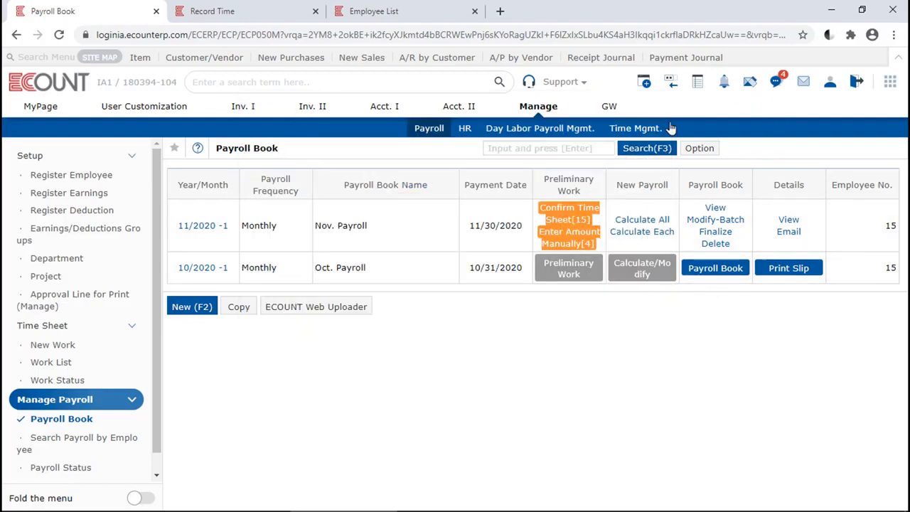
{"action": "left_click", "coordinate": [641, 220]}
{"action": "left_click", "coordinate": [356, 350]}
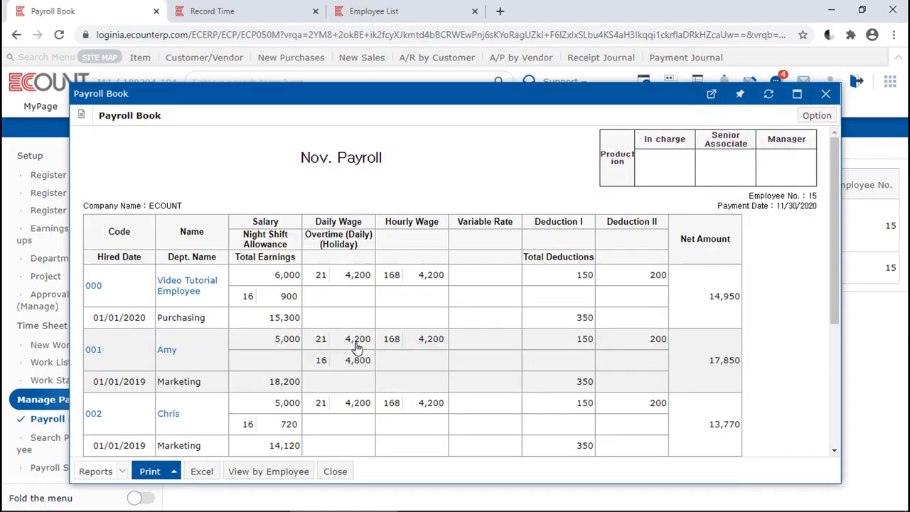
Examine the Purchasing employees' salary and night shift allowance throughout the recalculated November payroll book, and close it.
{"action": "left_click_drag", "start_coordinate": [272, 276], "coordinate": [322, 277]}
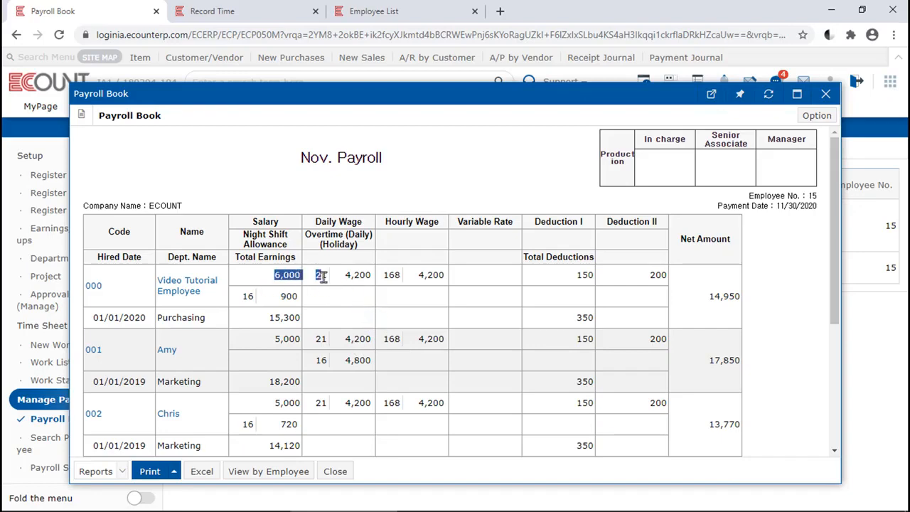
{"action": "scroll", "coordinate": [322, 277], "scroll_direction": "down", "scroll_amount": 3}
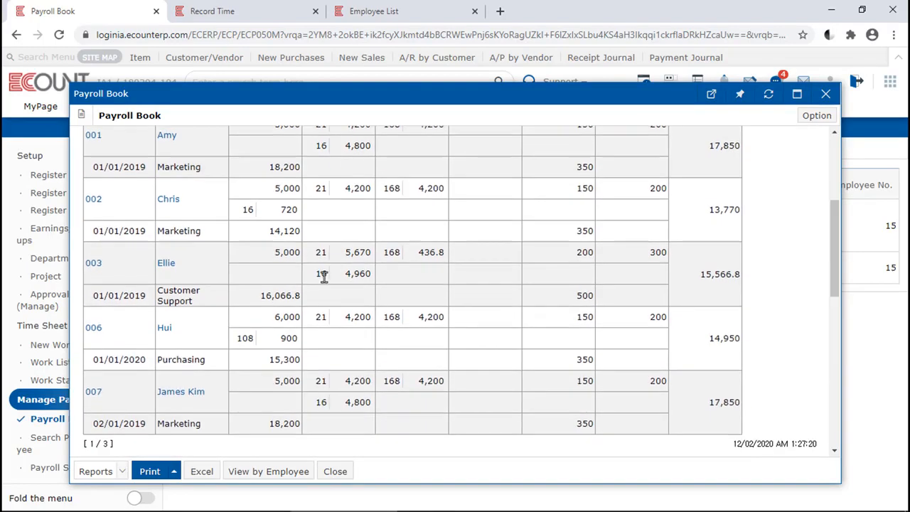
{"action": "left_click_drag", "start_coordinate": [259, 312], "coordinate": [324, 340]}
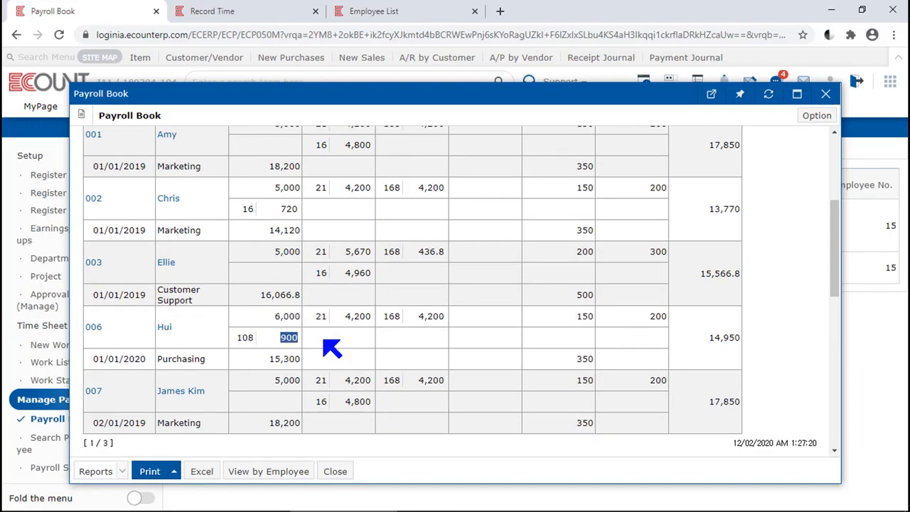
{"action": "scroll", "coordinate": [729, 367], "scroll_direction": "down", "scroll_amount": 4}
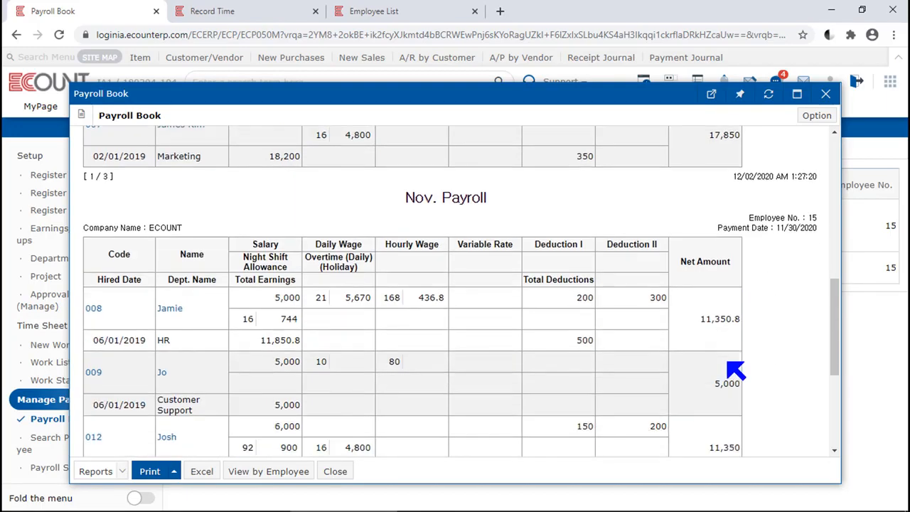
{"action": "scroll", "coordinate": [729, 367], "scroll_direction": "down", "scroll_amount": 3}
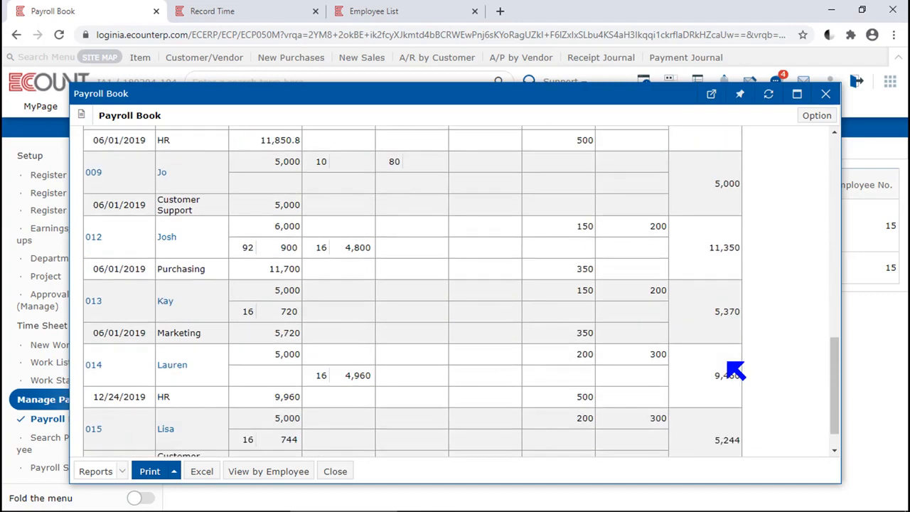
{"action": "scroll", "coordinate": [729, 366], "scroll_direction": "down", "scroll_amount": 4}
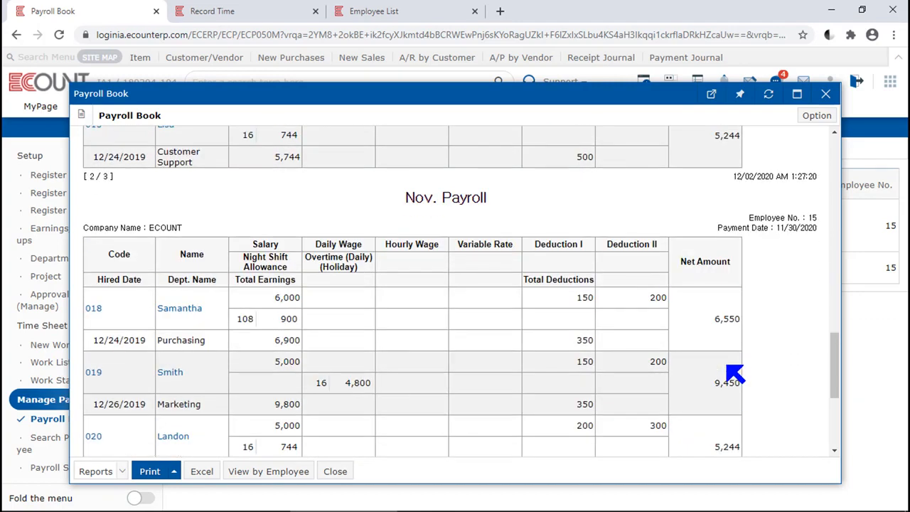
{"action": "left_click_drag", "start_coordinate": [268, 304], "coordinate": [321, 324]}
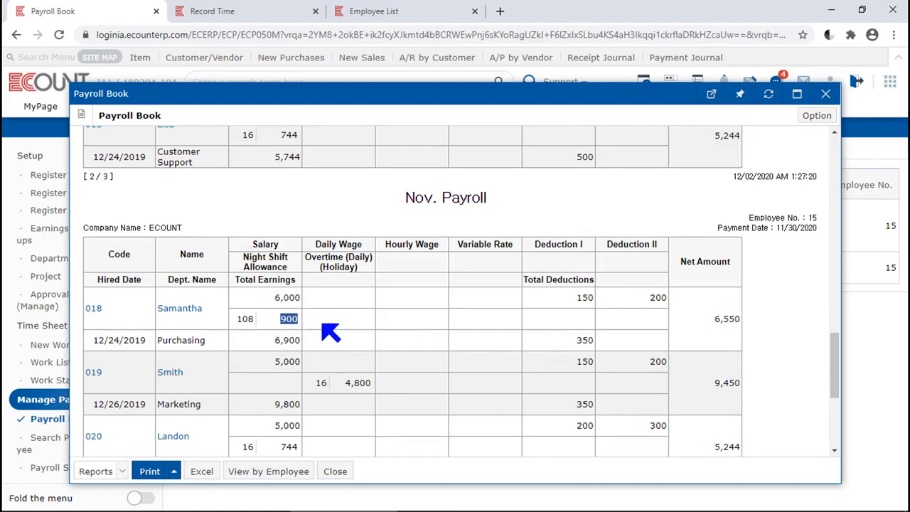
{"action": "scroll", "coordinate": [547, 352], "scroll_direction": "down", "scroll_amount": 3}
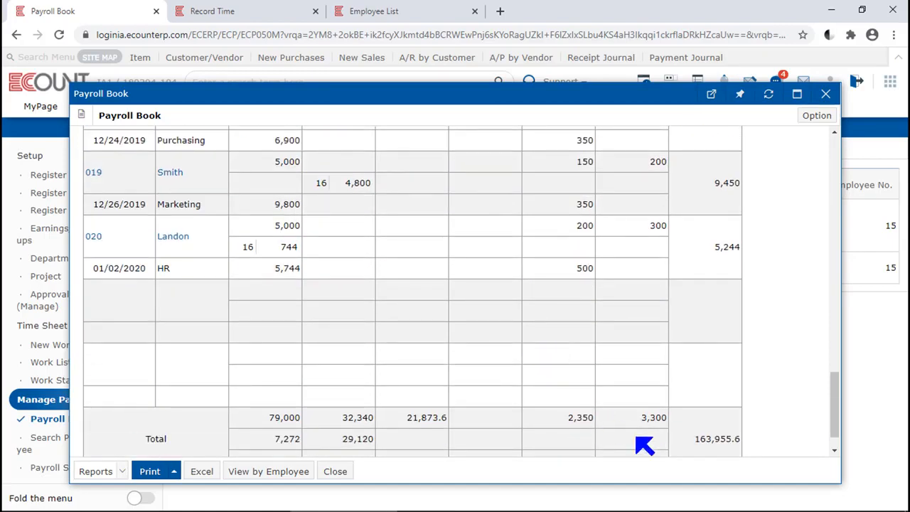
{"action": "left_click_drag", "start_coordinate": [834, 426], "coordinate": [832, 161]}
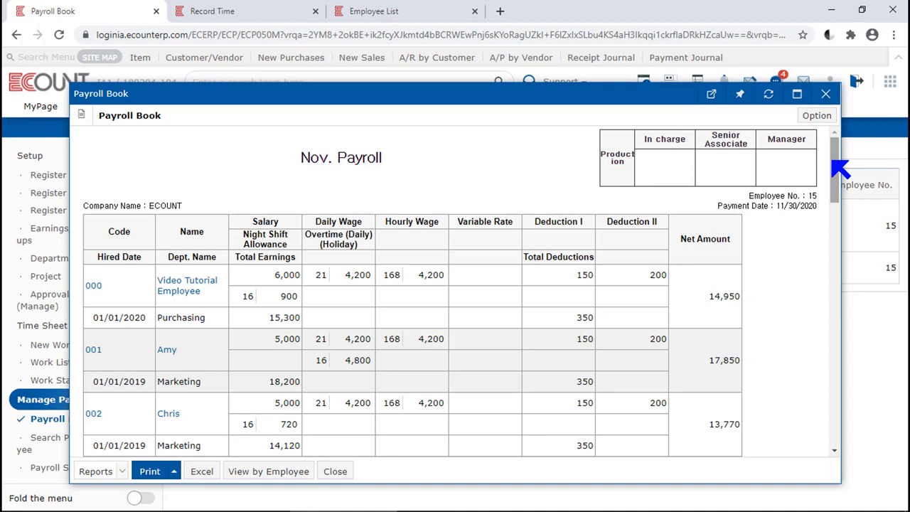
{"action": "left_click", "coordinate": [825, 94]}
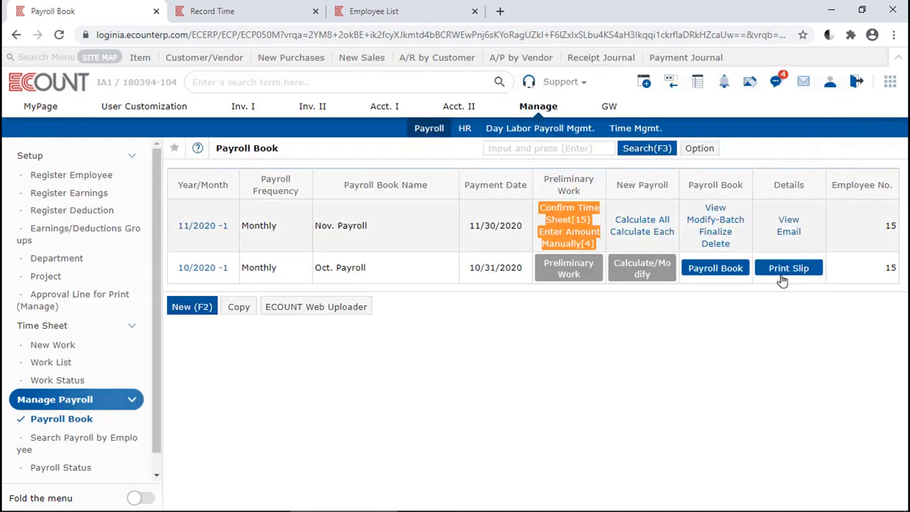
Reopen manual amount entry for the November payroll, select all employees for a batch change, and choose Salary as the field to change.
{"action": "left_click", "coordinate": [568, 244]}
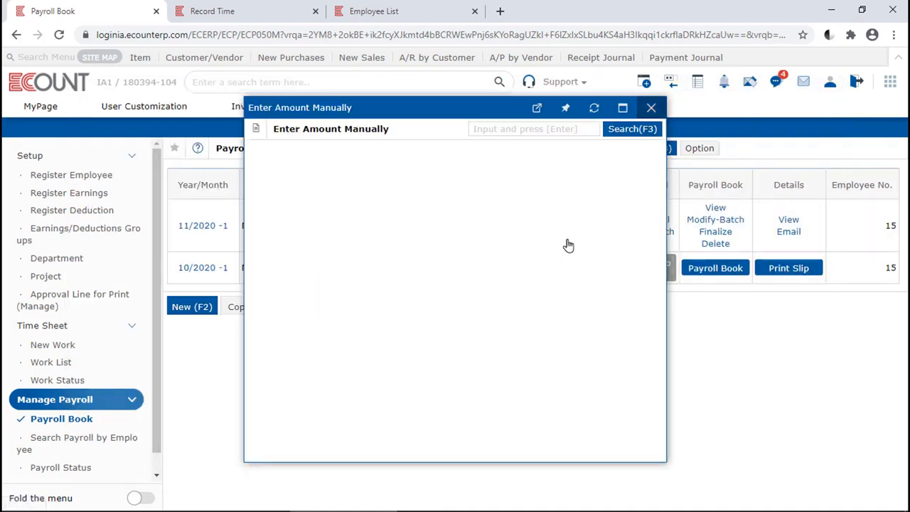
{"action": "left_click", "coordinate": [257, 167]}
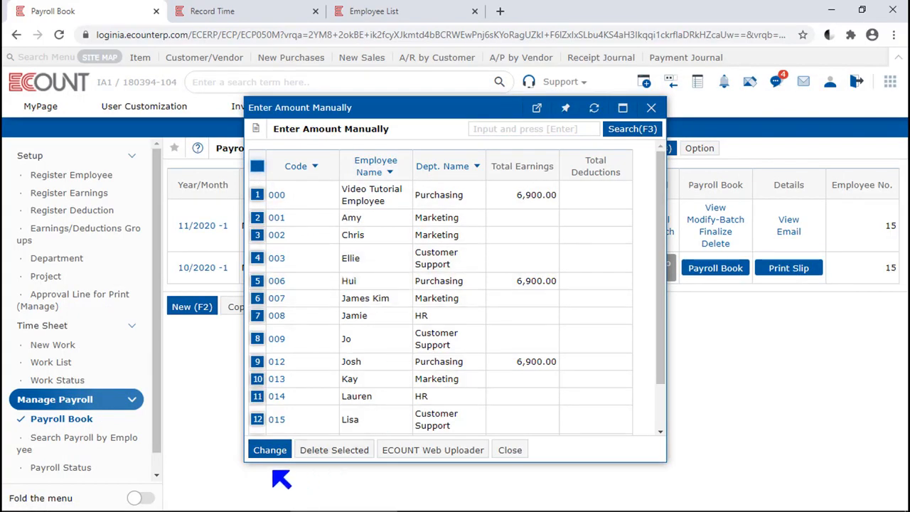
{"action": "left_click", "coordinate": [268, 452]}
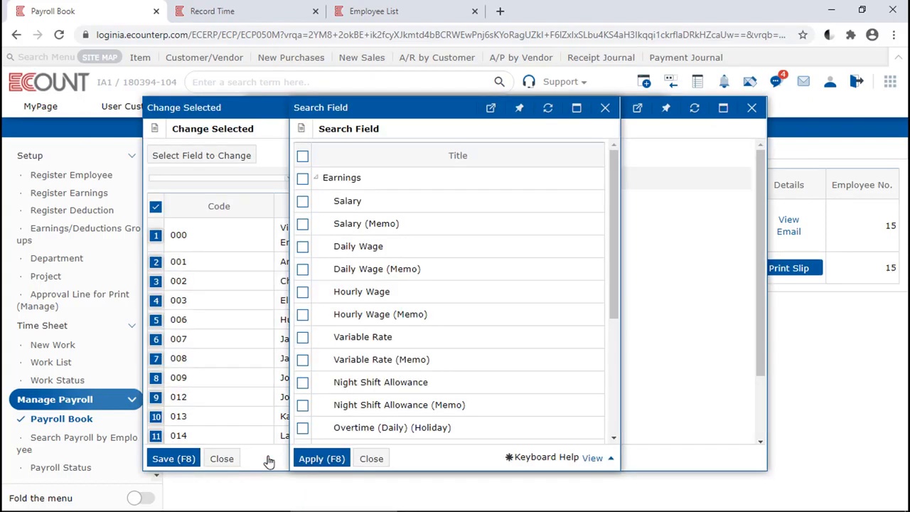
{"action": "left_click", "coordinate": [303, 203]}
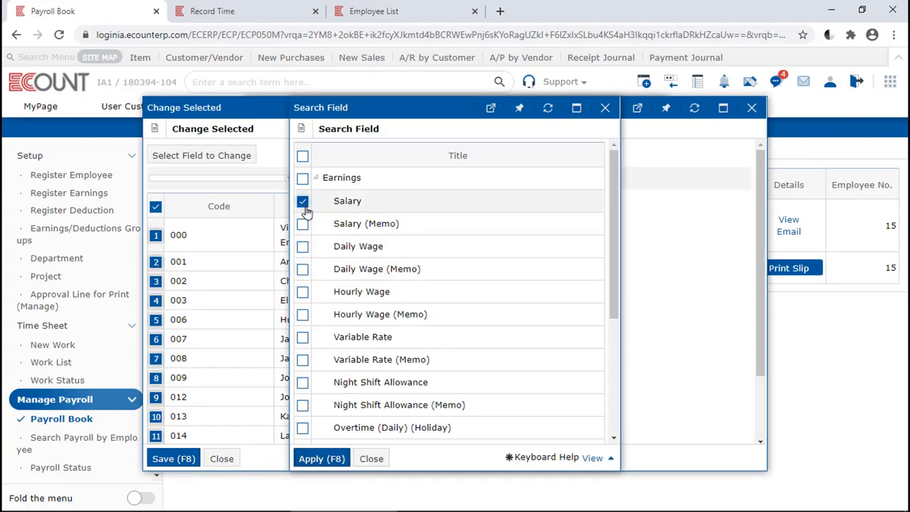
{"action": "left_click", "coordinate": [321, 458]}
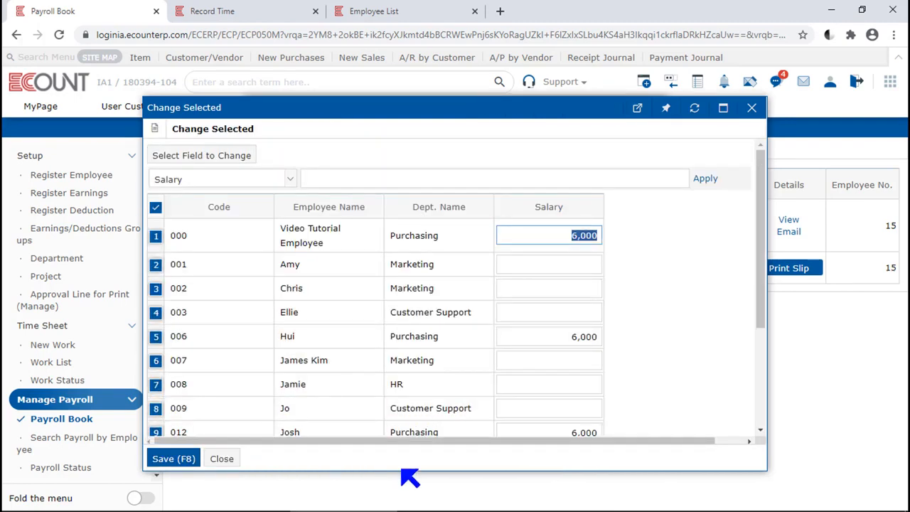
Apply a Salary of 9,000 to all selected employees and save the batch change.
{"action": "left_click", "coordinate": [493, 183]}
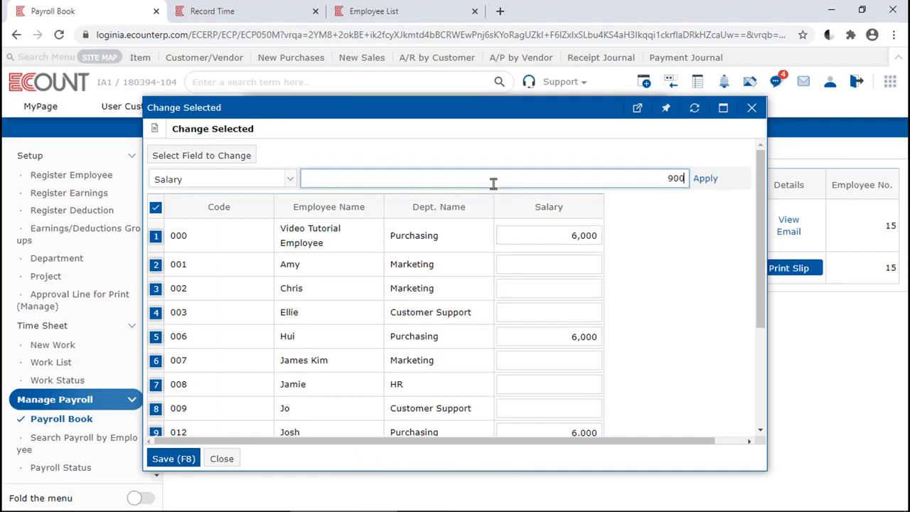
{"action": "left_click", "coordinate": [705, 178]}
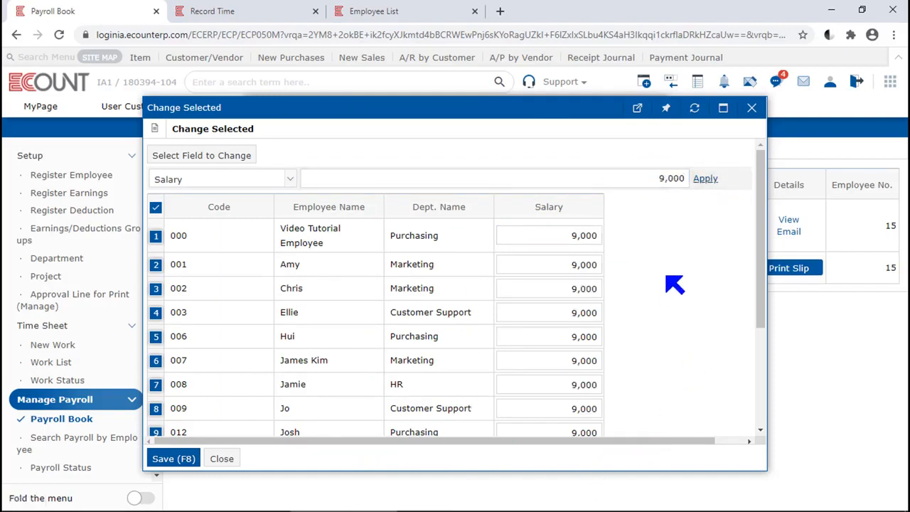
{"action": "scroll", "coordinate": [674, 285], "scroll_direction": "down", "scroll_amount": 3}
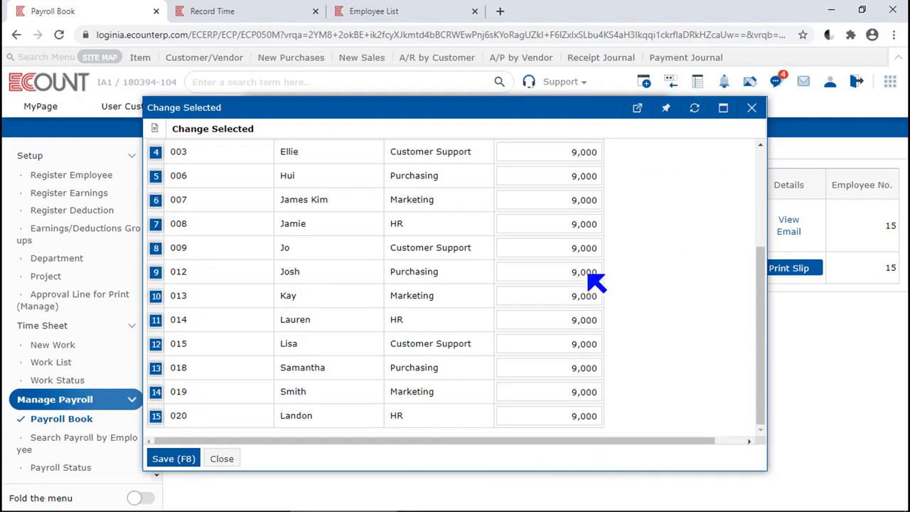
{"action": "left_click", "coordinate": [183, 460]}
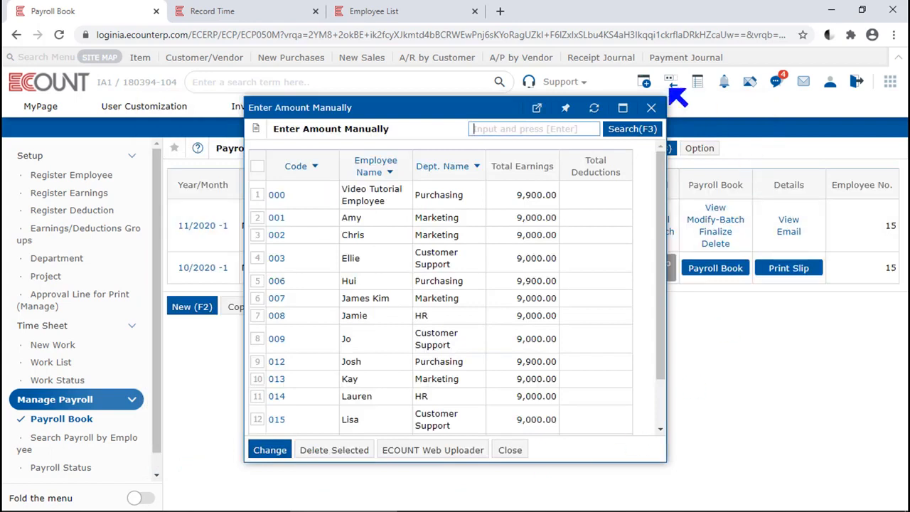
Close the manual amount entry and calculate all of the November payroll again using the new salary amounts.
{"action": "left_click", "coordinate": [651, 107]}
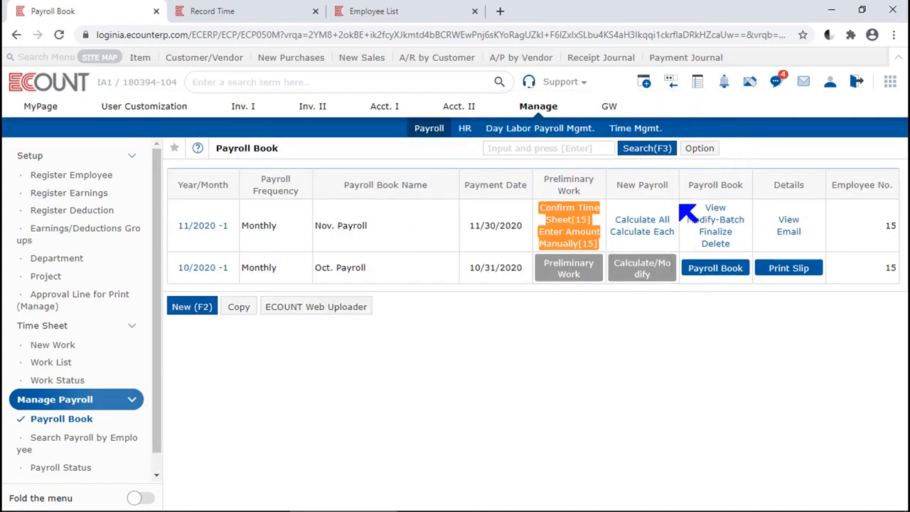
{"action": "left_click", "coordinate": [642, 220]}
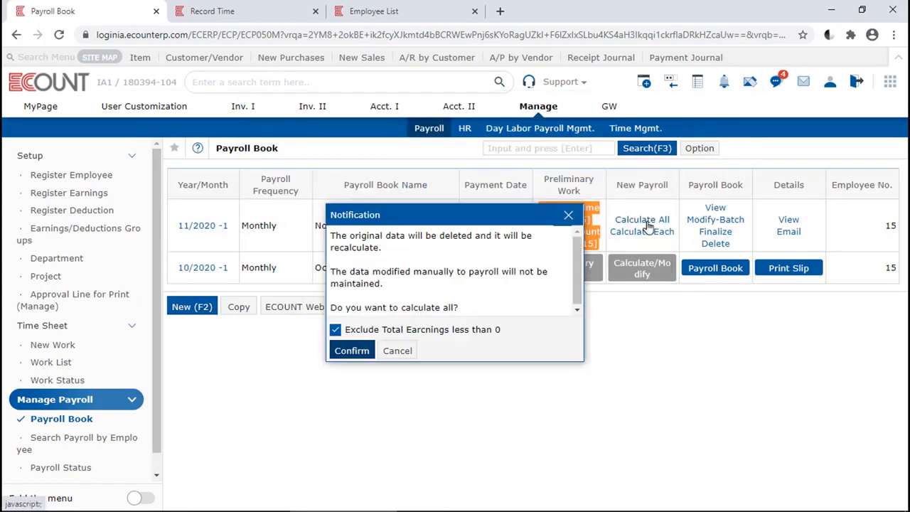
{"action": "left_click", "coordinate": [351, 351]}
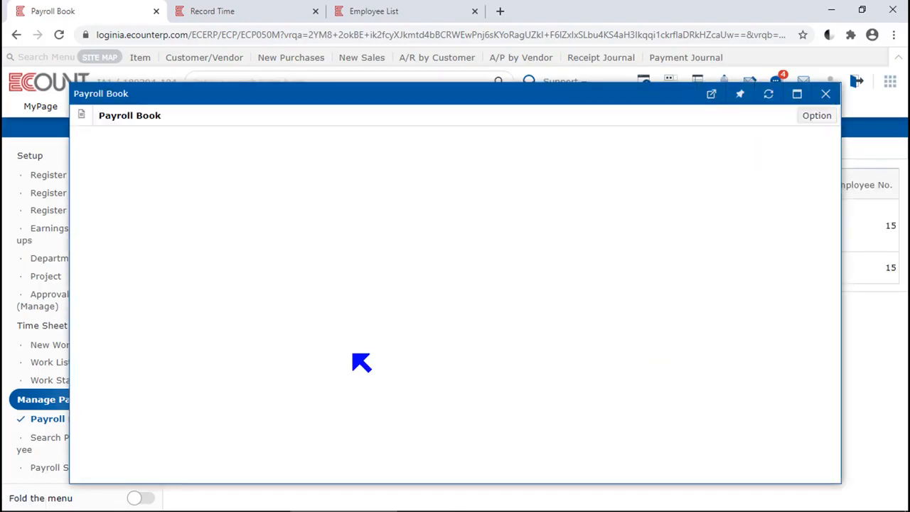
Examine the employees' Salary amounts throughout the recalculated November payroll book, and close it.
{"action": "left_click_drag", "start_coordinate": [274, 275], "coordinate": [313, 277]}
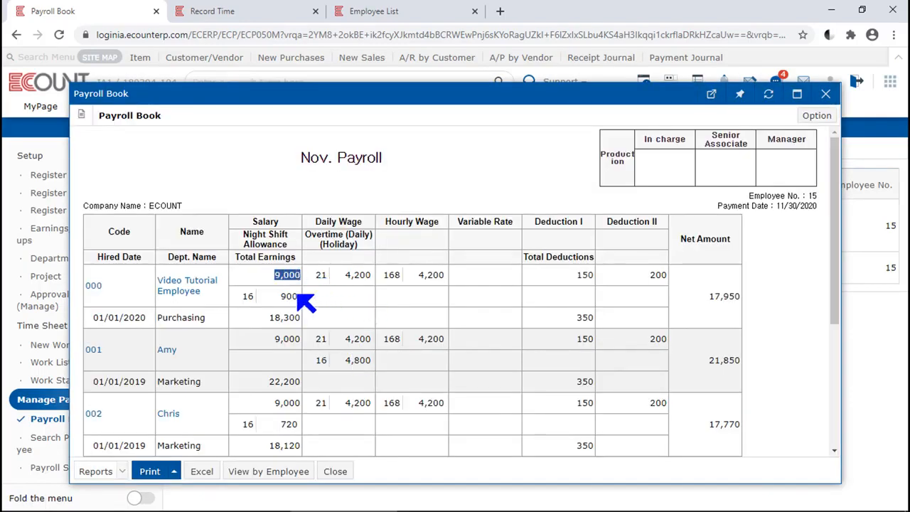
{"action": "left_click_drag", "start_coordinate": [274, 340], "coordinate": [312, 341]}
{"action": "left_click_drag", "start_coordinate": [273, 403], "coordinate": [328, 403]}
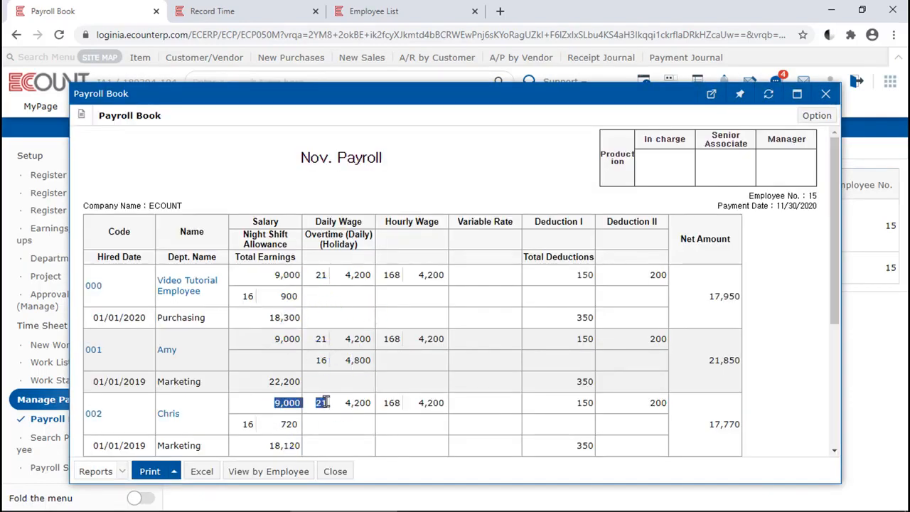
{"action": "scroll", "coordinate": [327, 426], "scroll_direction": "down", "scroll_amount": 2}
{"action": "left_click", "coordinate": [263, 338]}
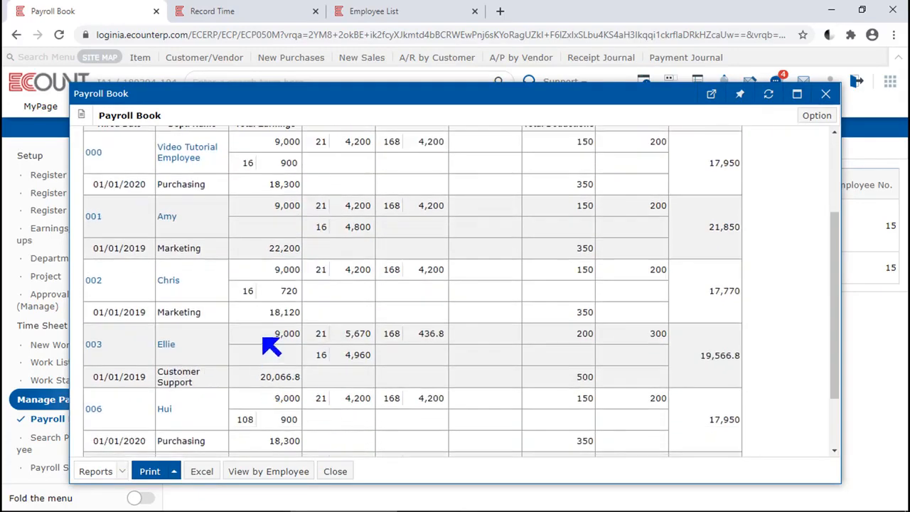
{"action": "left_click_drag", "start_coordinate": [263, 339], "coordinate": [312, 336]}
{"action": "left_click_drag", "start_coordinate": [268, 400], "coordinate": [316, 399]}
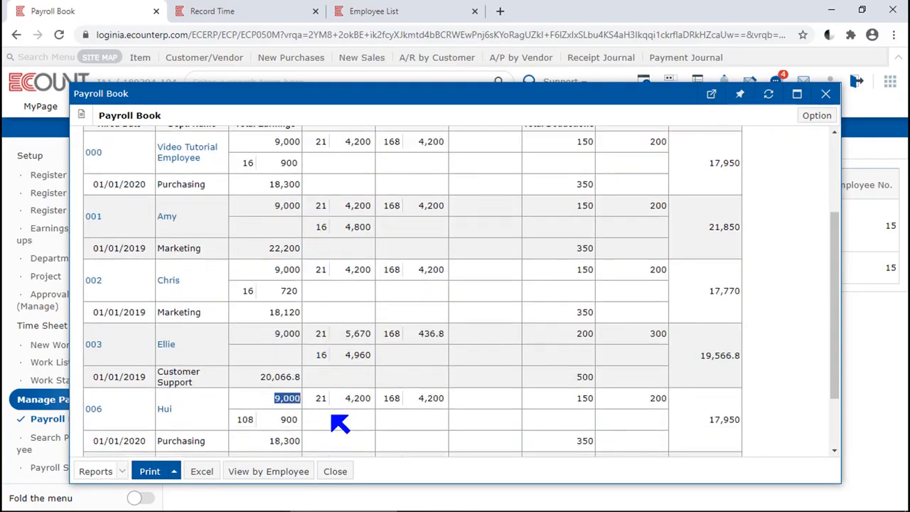
{"action": "scroll", "coordinate": [767, 334], "scroll_direction": "down", "scroll_amount": 1}
{"action": "scroll", "coordinate": [768, 334], "scroll_direction": "down", "scroll_amount": 3}
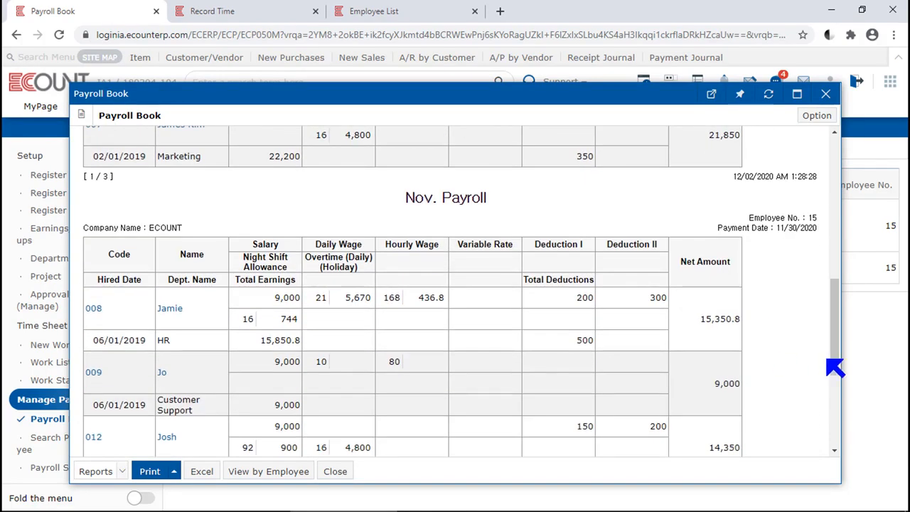
{"action": "left_click_drag", "start_coordinate": [833, 366], "coordinate": [844, 161]}
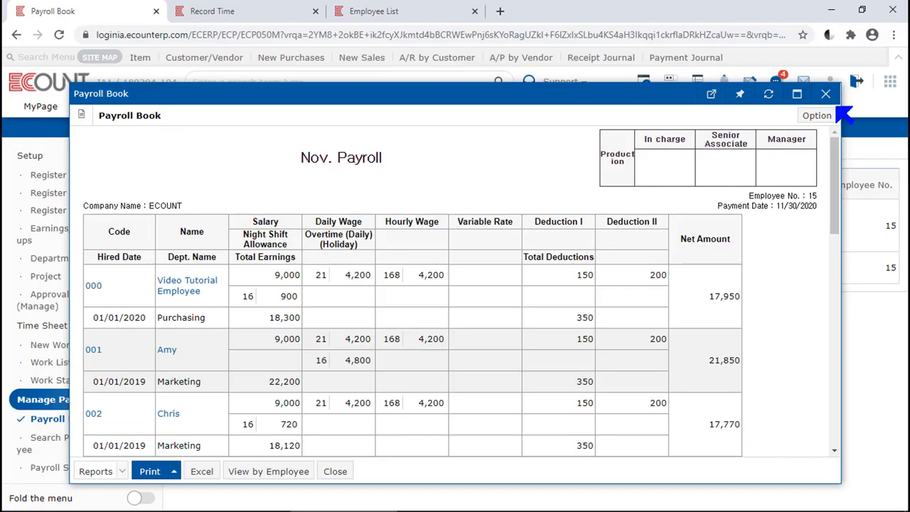
{"action": "left_click", "coordinate": [825, 94]}
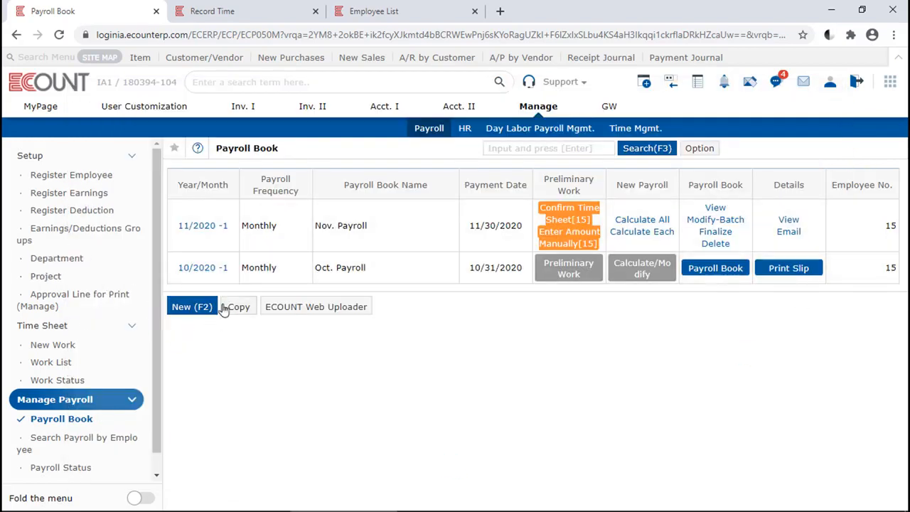
Review the new payroll form, the November time sheet confirmation and the November manual amount entry, closing each one.
{"action": "left_click", "coordinate": [198, 304]}
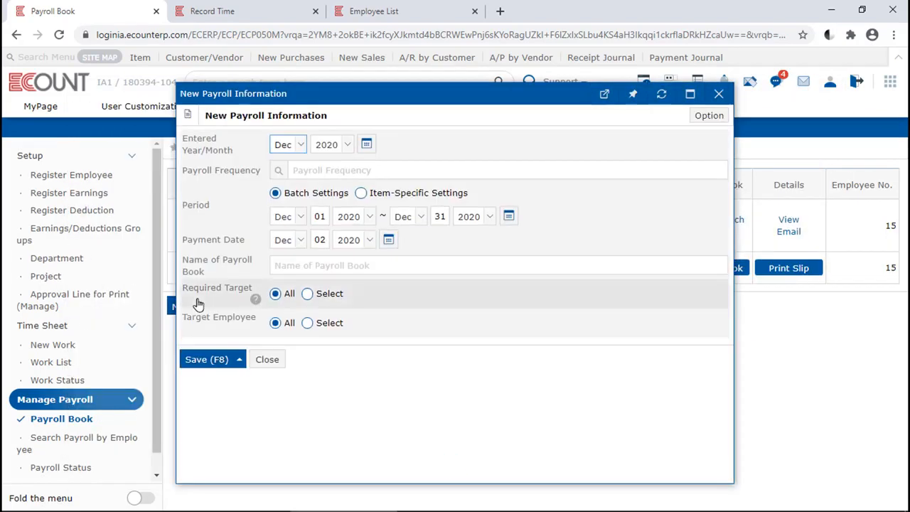
{"action": "key", "text": "Escape"}
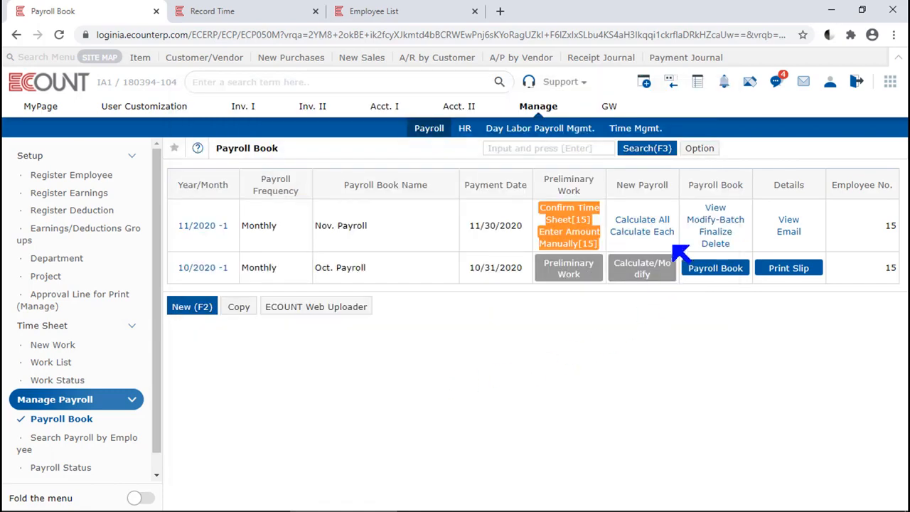
{"action": "left_click", "coordinate": [592, 214]}
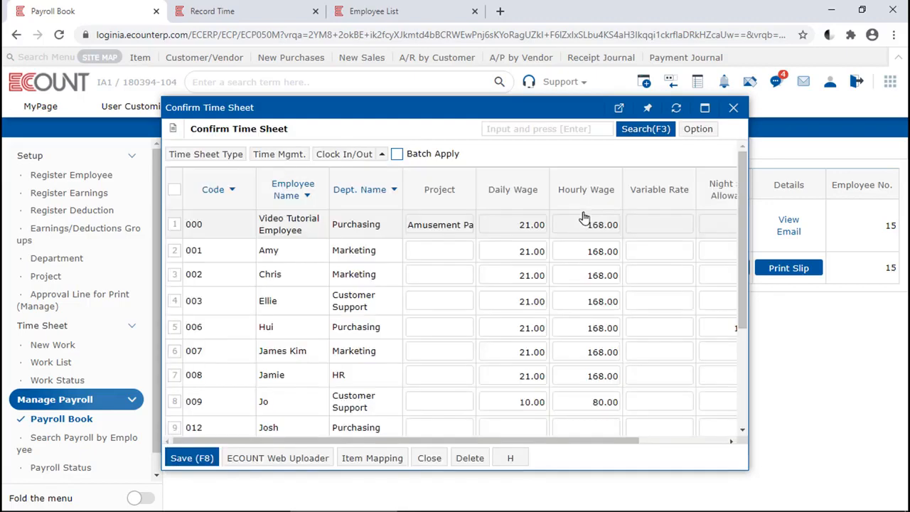
{"action": "left_click", "coordinate": [733, 108]}
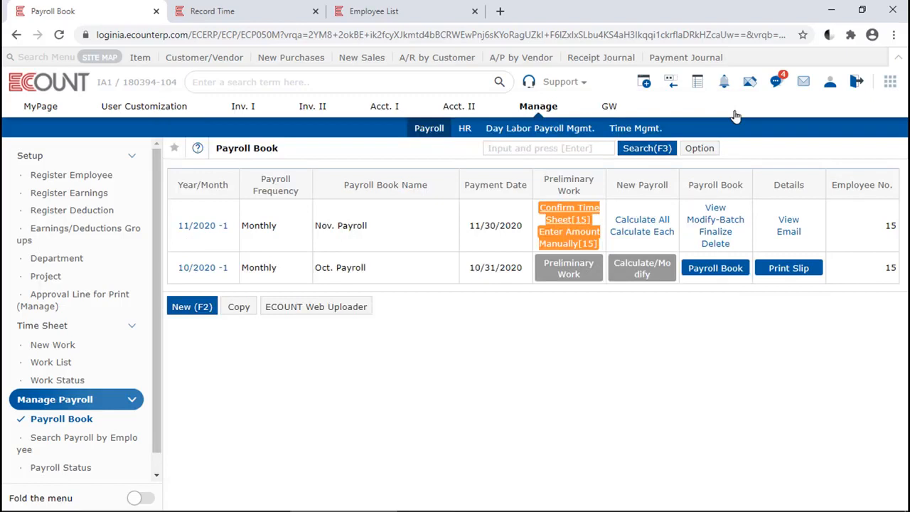
{"action": "left_click", "coordinate": [587, 239]}
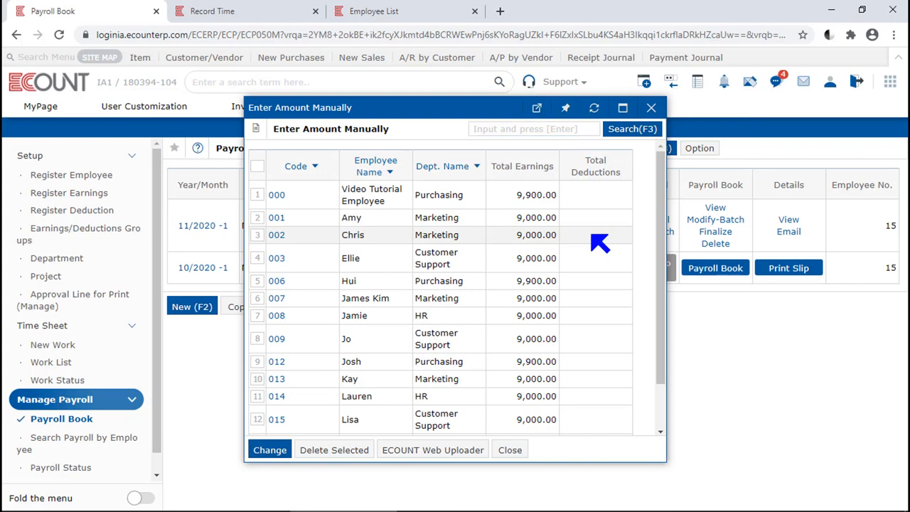
{"action": "left_click", "coordinate": [651, 109]}
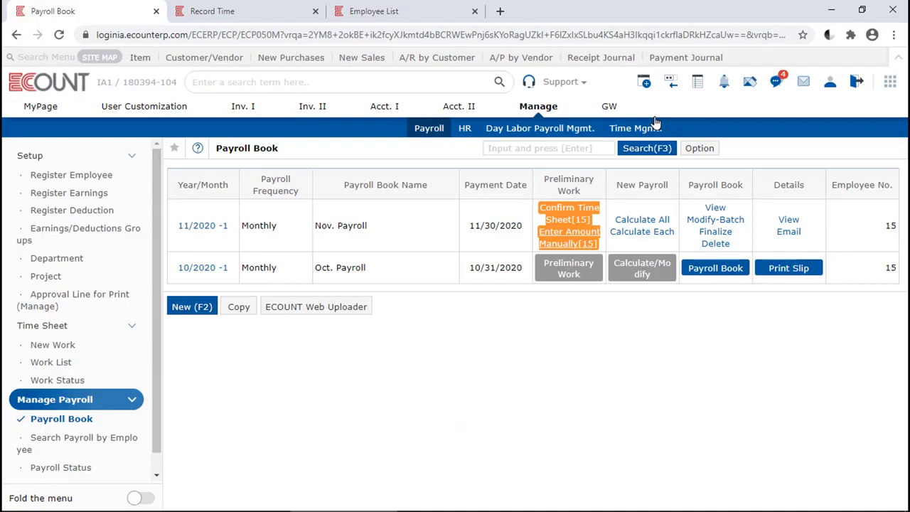
Look up the payroll books offered by the web uploader and as the payroll copy destination, and close both lists.
{"action": "left_click", "coordinate": [369, 313]}
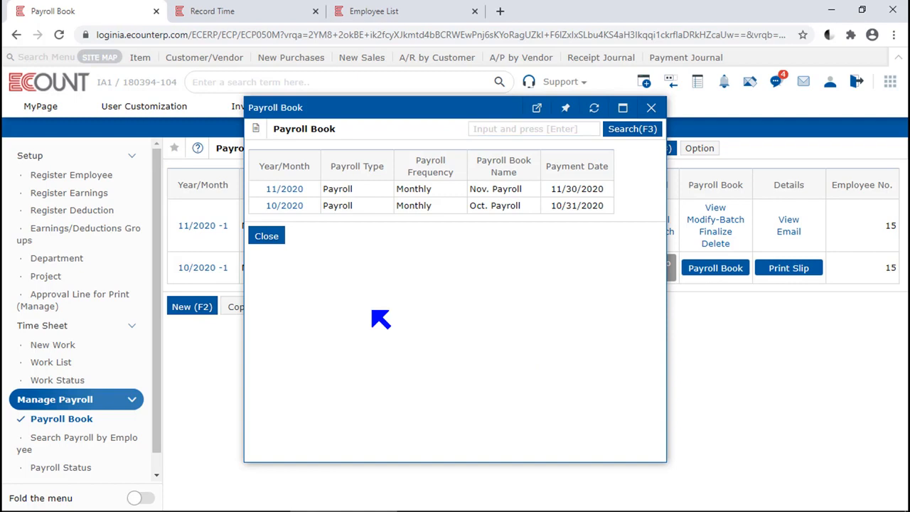
{"action": "left_click", "coordinate": [271, 240]}
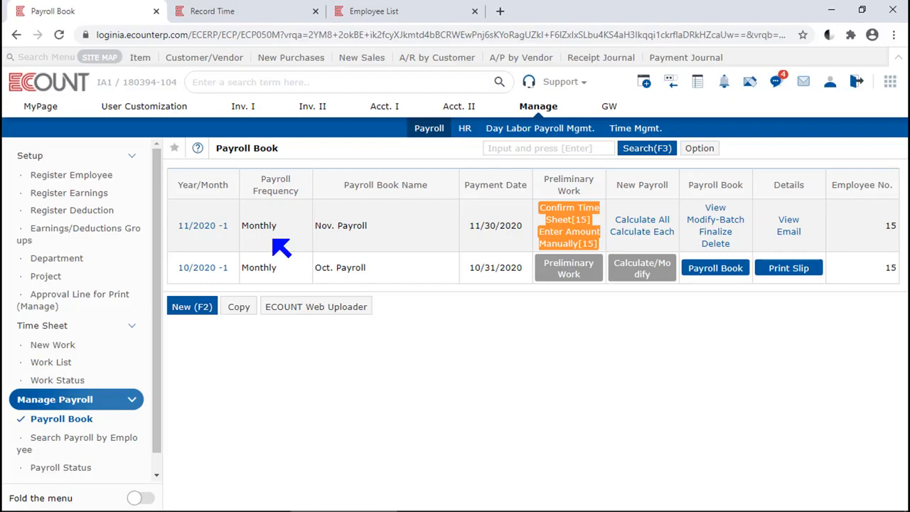
{"action": "left_click", "coordinate": [240, 306]}
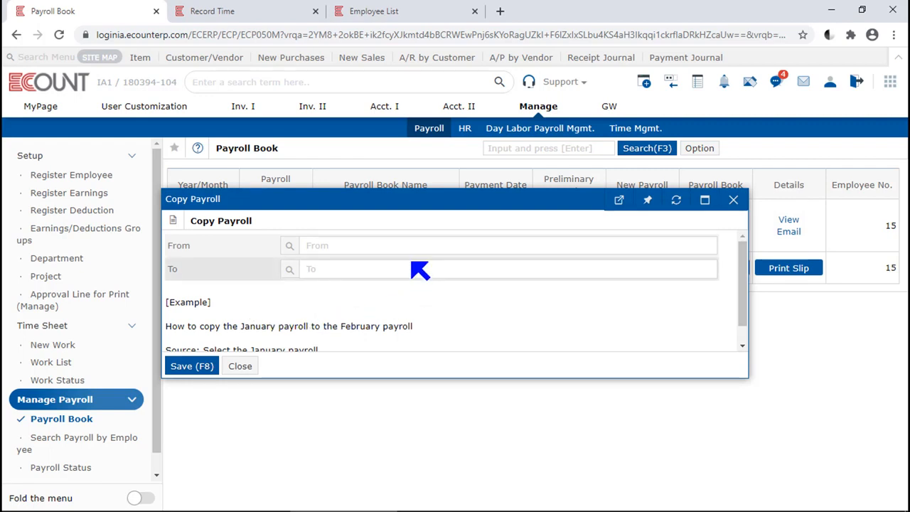
{"action": "left_click_drag", "start_coordinate": [320, 205], "coordinate": [323, 300]}
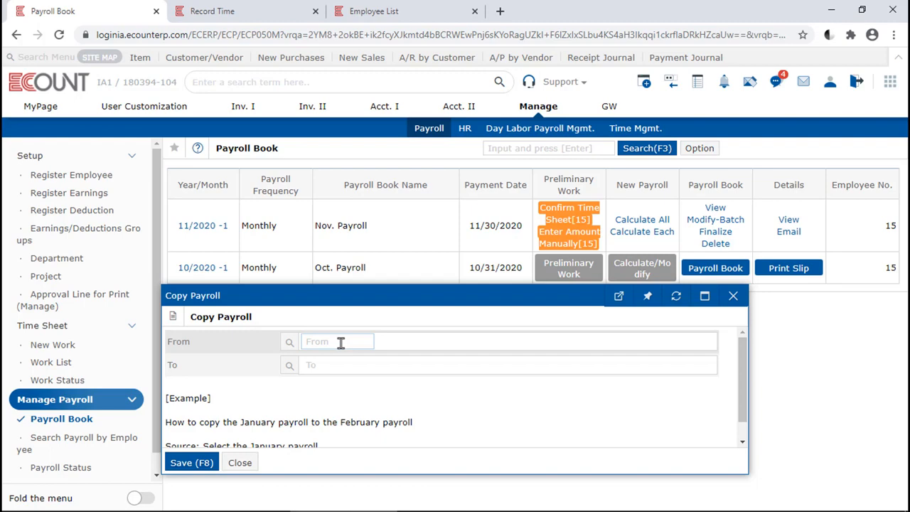
{"action": "left_click", "coordinate": [293, 367]}
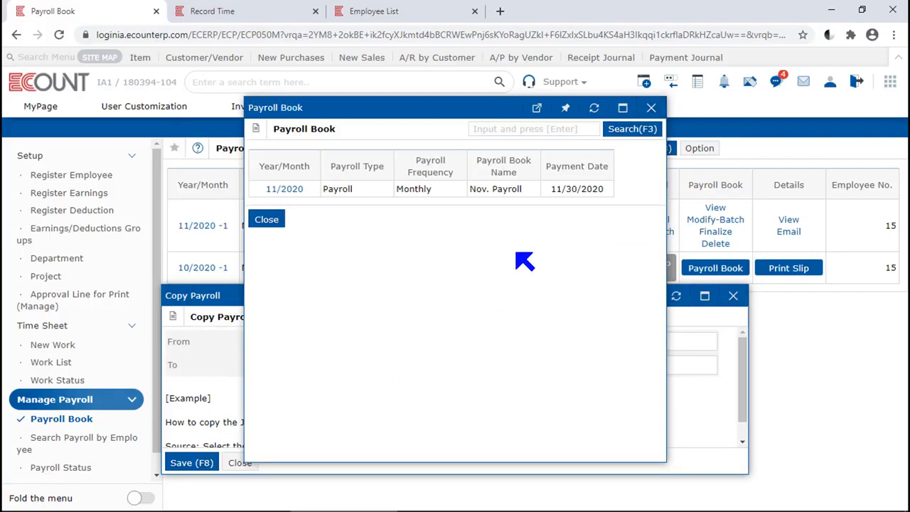
{"action": "left_click", "coordinate": [270, 223]}
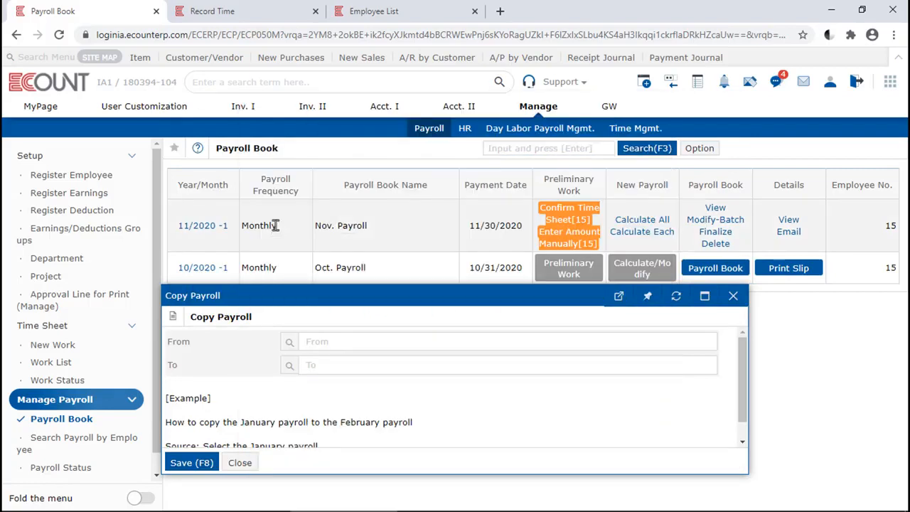
Start a new December 2020 payroll with Monthly payroll frequency and a payment date of Dec 31, 2020.
{"action": "left_click", "coordinate": [188, 307]}
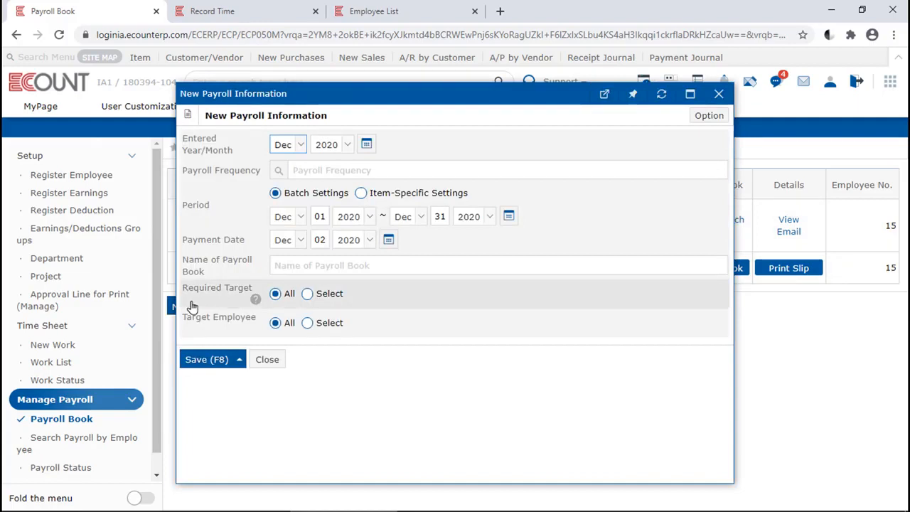
{"action": "left_click", "coordinate": [376, 169]}
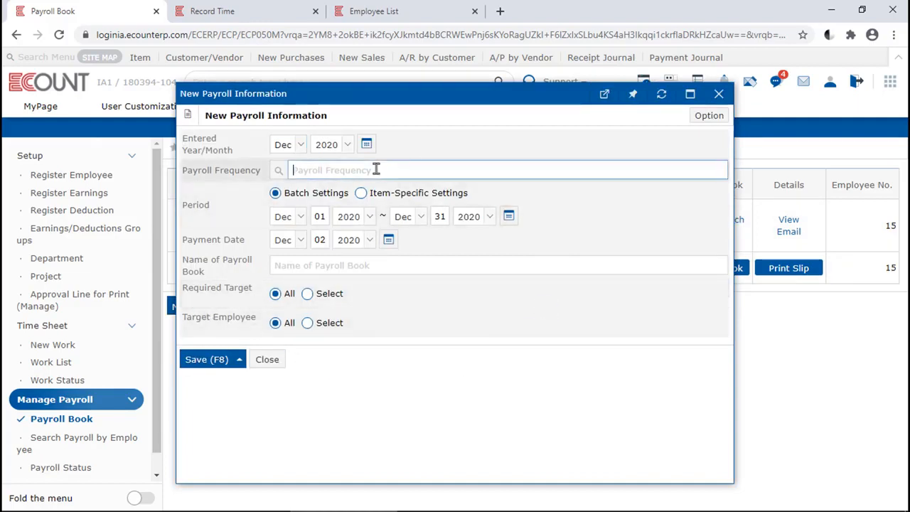
{"action": "type", "text": "mon"}
{"action": "key", "text": "Return"}
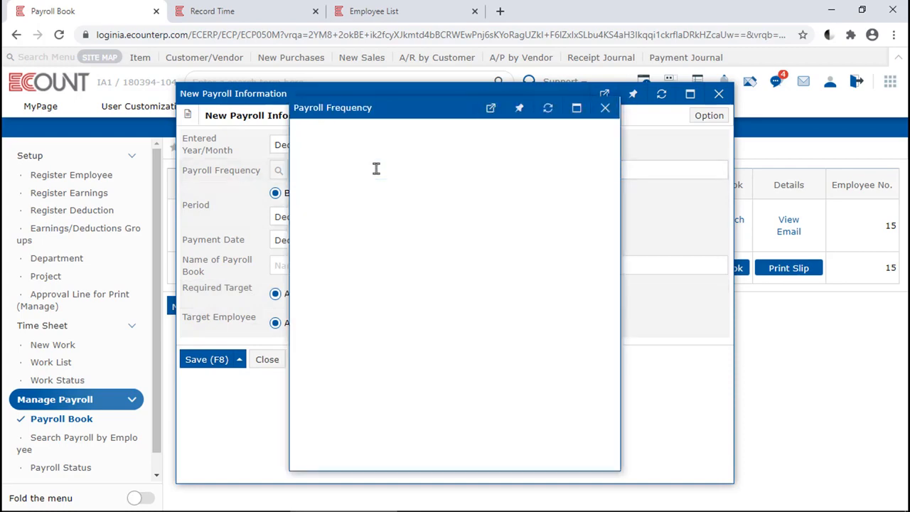
{"action": "left_click", "coordinate": [412, 214]}
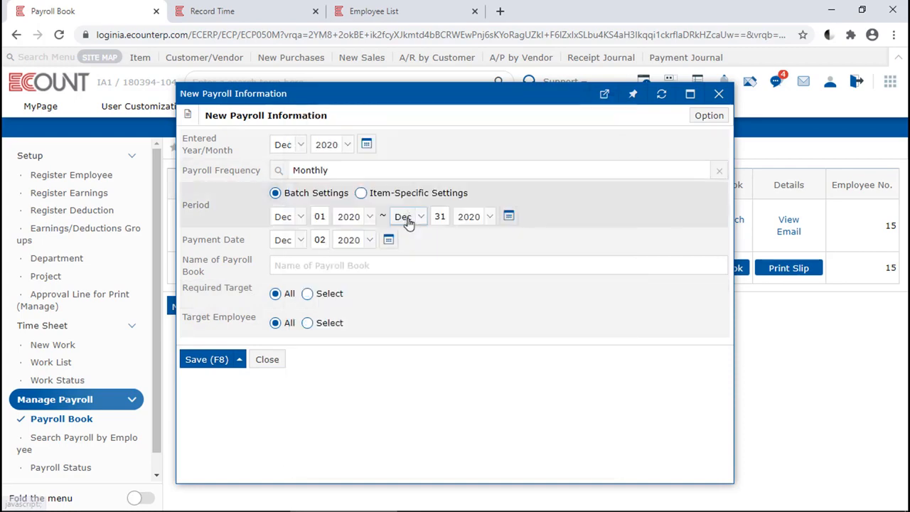
{"action": "left_click", "coordinate": [390, 240]}
{"action": "left_click", "coordinate": [359, 393]}
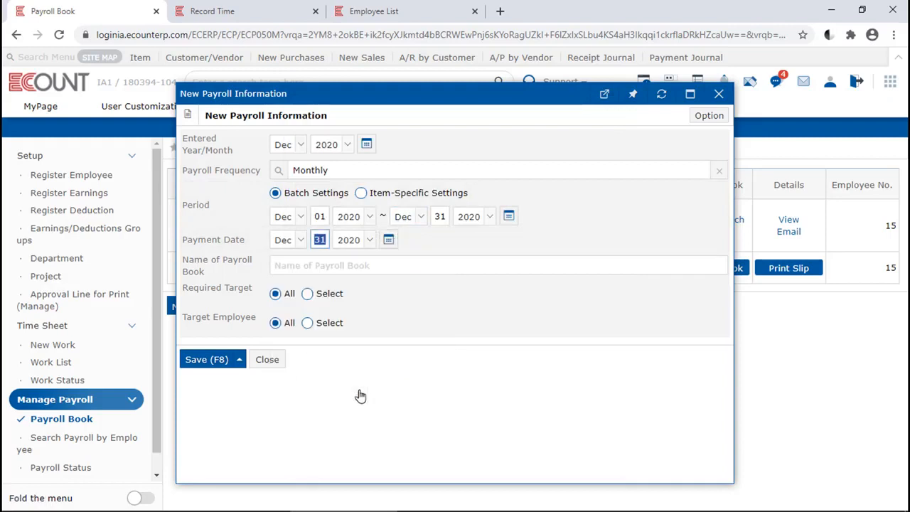
Name the new payroll book "Dec. Payroll" and save it.
{"action": "left_click", "coordinate": [362, 264]}
{"action": "type", "text": "D"}
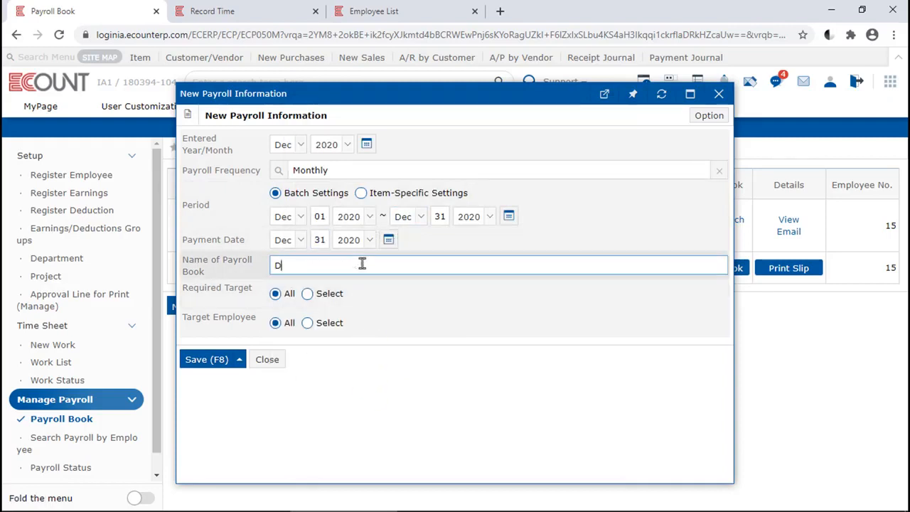
{"action": "type", "text": "ec. Payroll"}
{"action": "key", "text": "F8"}
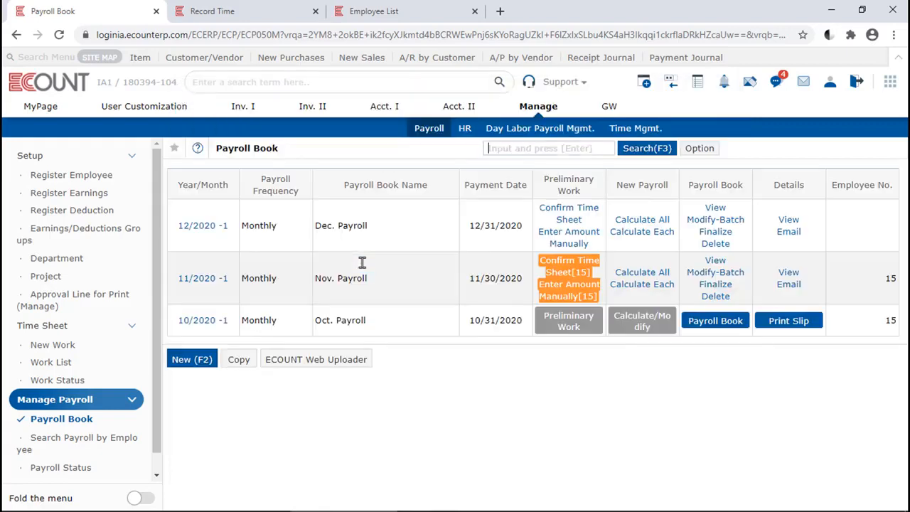
Set up a payroll copy with Nov. Payroll as the source and Dec. Payroll as the destination.
{"action": "left_click", "coordinate": [239, 359]}
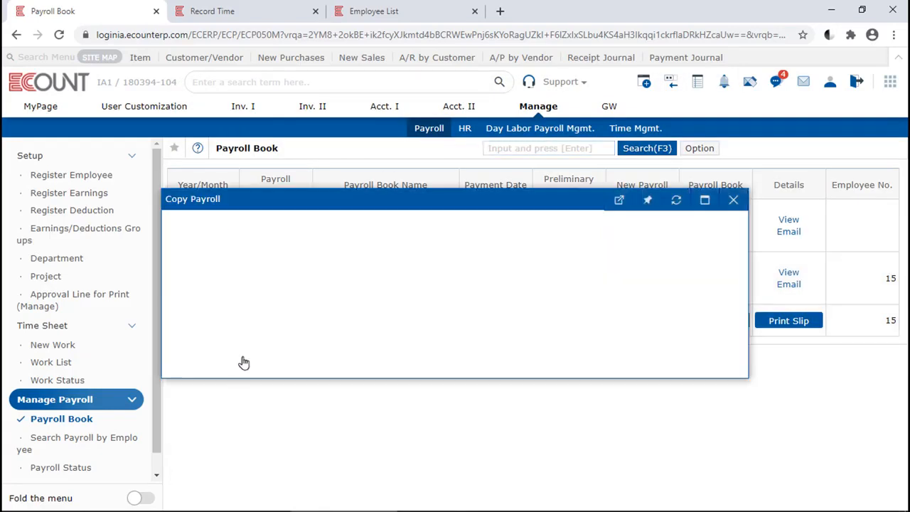
{"action": "left_click", "coordinate": [342, 249]}
{"action": "type", "text": "nov"}
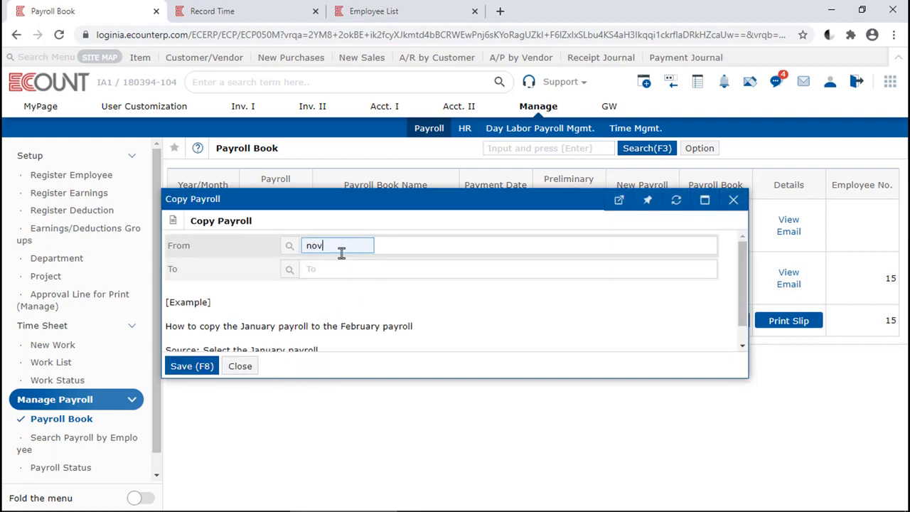
{"action": "key", "text": "Return"}
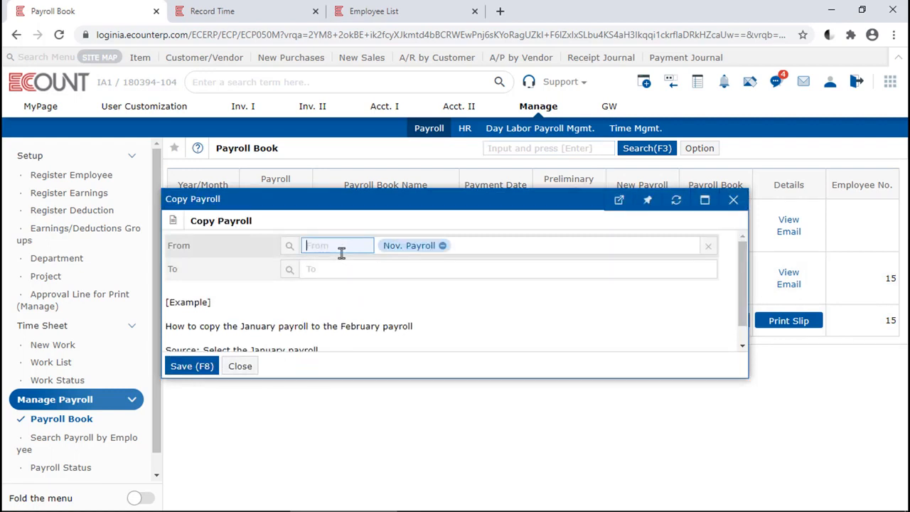
{"action": "left_click", "coordinate": [327, 263]}
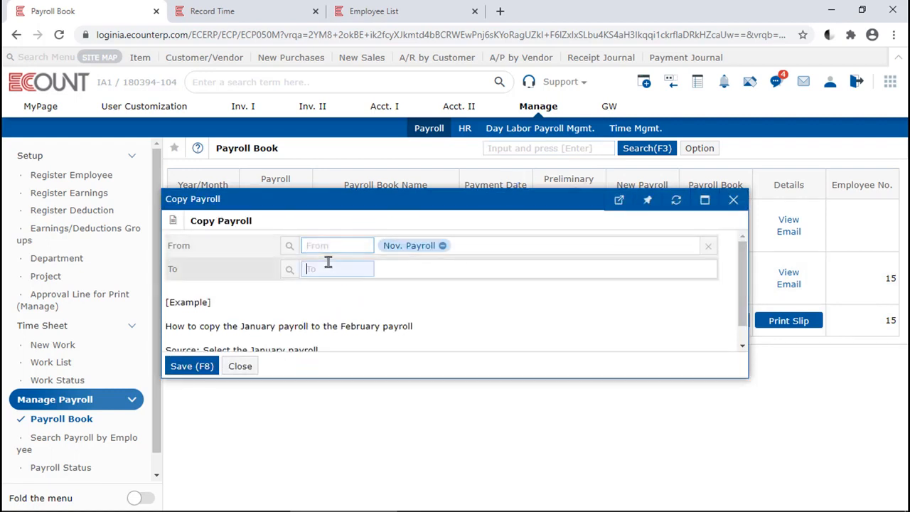
{"action": "type", "text": "dec"}
{"action": "key", "text": "Return"}
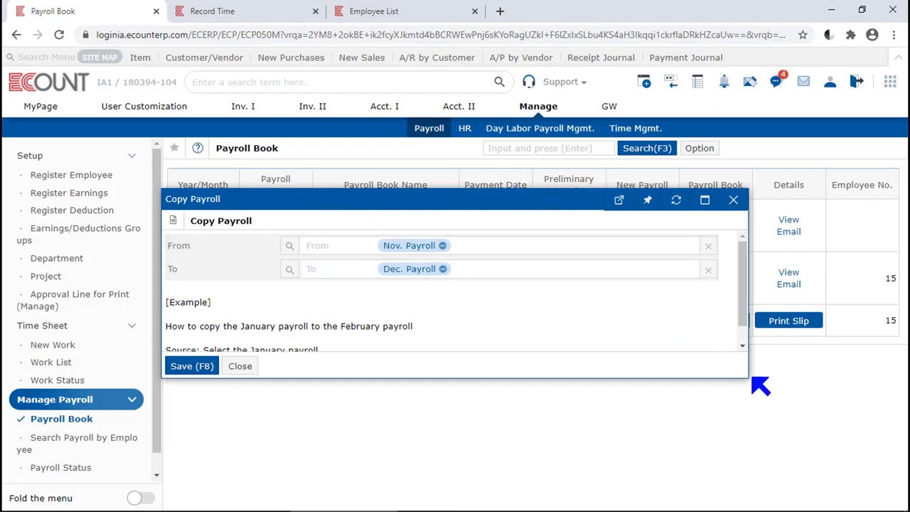
Save the payroll copy and confirm it, and view the December payroll book before closing it.
{"action": "left_click_drag", "start_coordinate": [747, 377], "coordinate": [779, 423]}
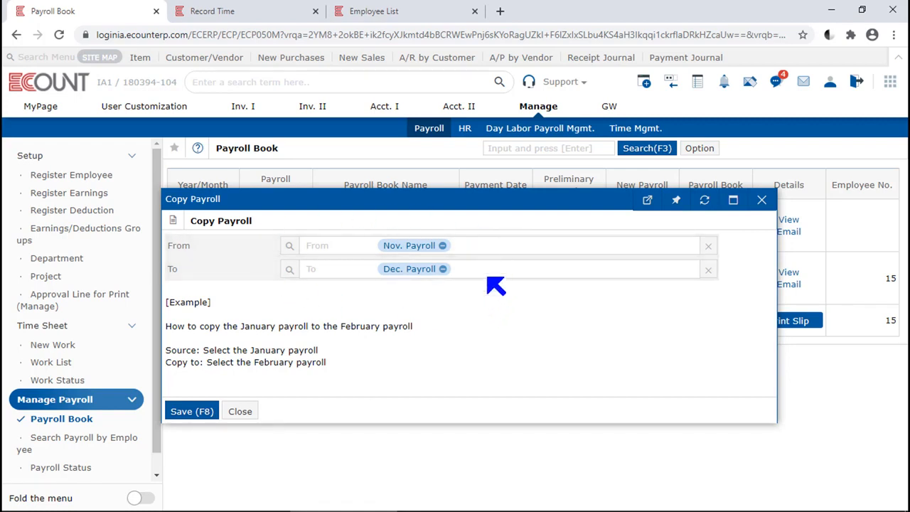
{"action": "left_click", "coordinate": [203, 411]}
{"action": "left_click", "coordinate": [430, 331]}
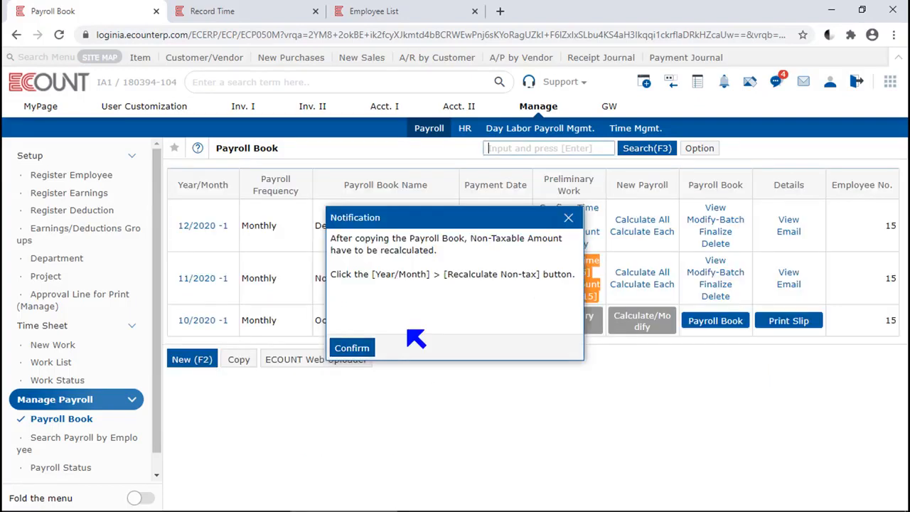
{"action": "left_click", "coordinate": [353, 346]}
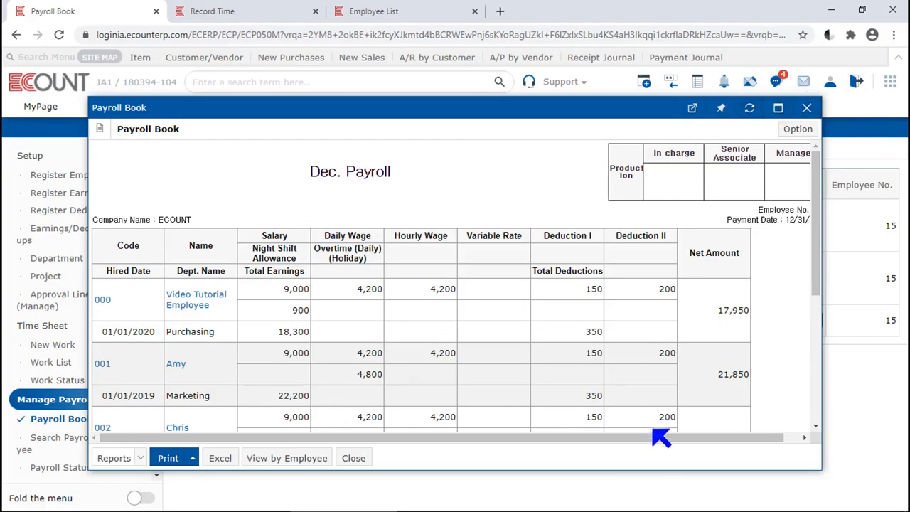
{"action": "left_click", "coordinate": [806, 107]}
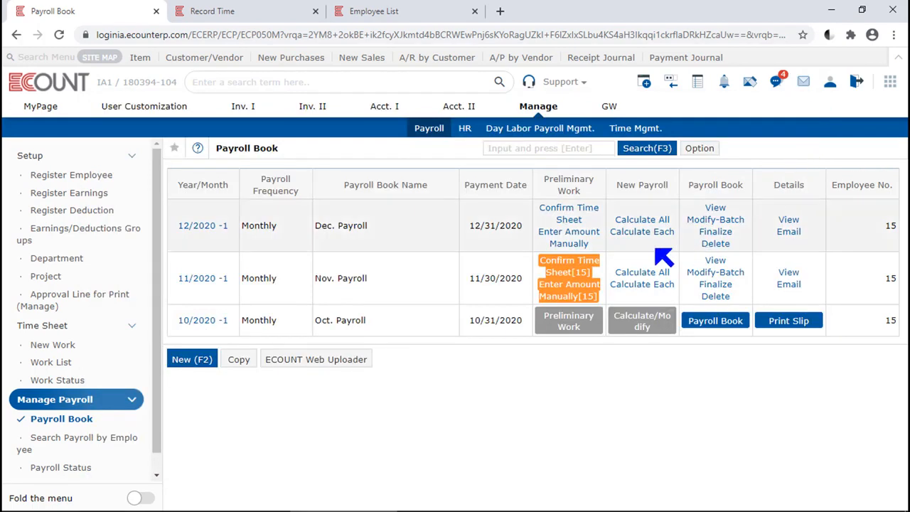
Calculate the December payroll individually for the employee hired on 12/01/2020, excluding total earnings less than 0.
{"action": "left_click", "coordinate": [637, 232]}
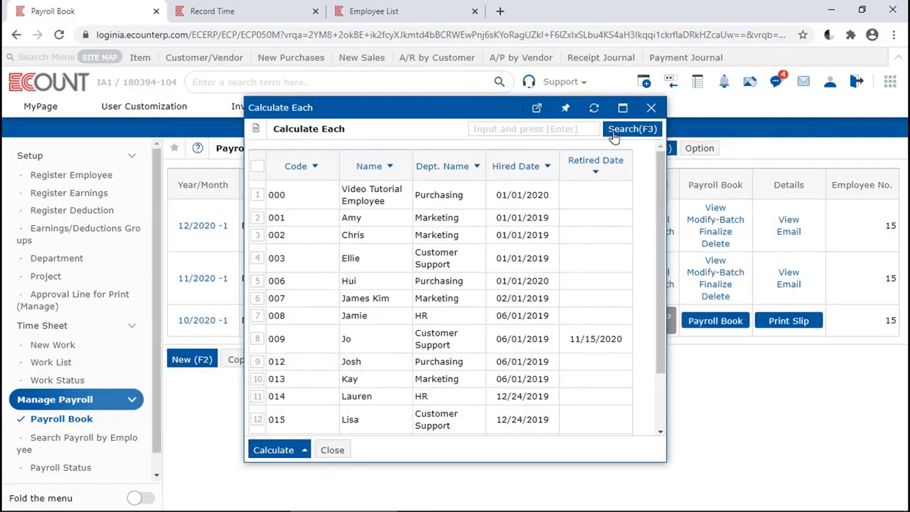
{"action": "left_click", "coordinate": [576, 134]}
{"action": "type", "text": "dean"}
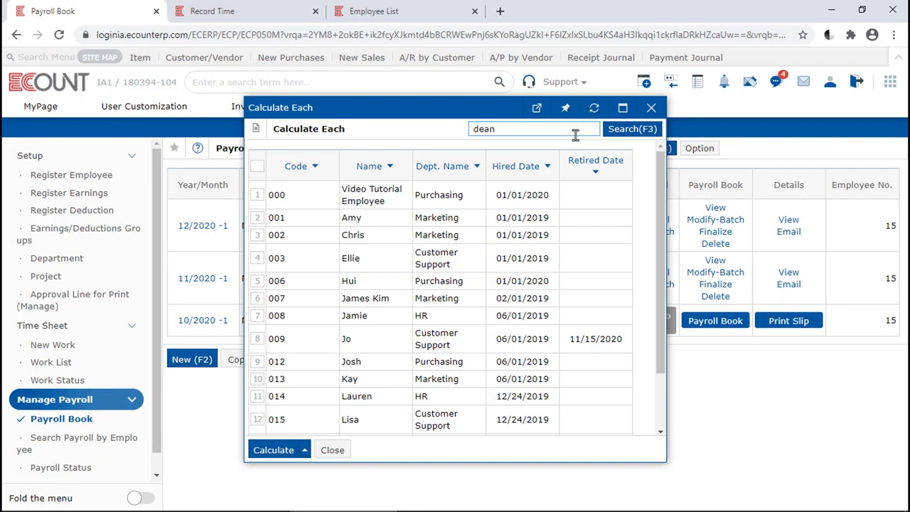
{"action": "key", "text": "Return"}
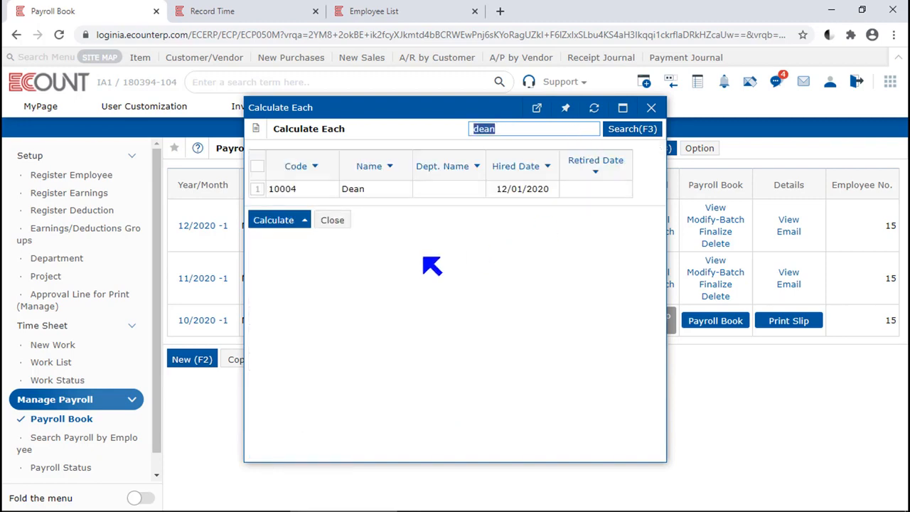
{"action": "left_click", "coordinate": [257, 188]}
{"action": "left_click", "coordinate": [270, 222]}
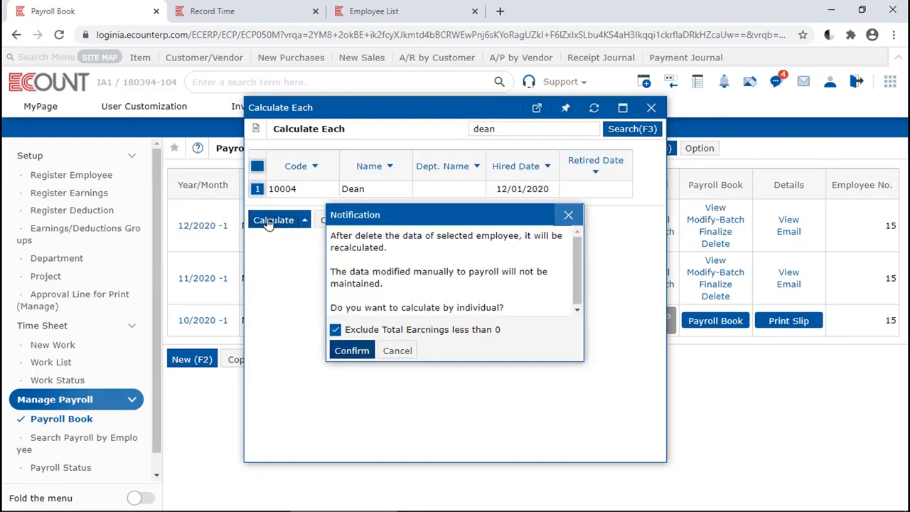
{"action": "left_click", "coordinate": [351, 351]}
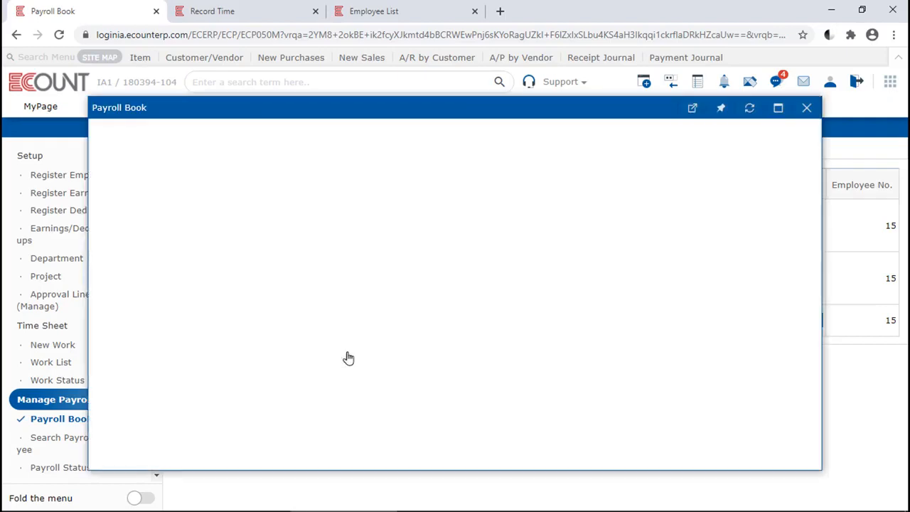
Find the newly calculated employee's entry in the December payroll book, check it, and close the book.
{"action": "key", "text": "ctrl+f"}
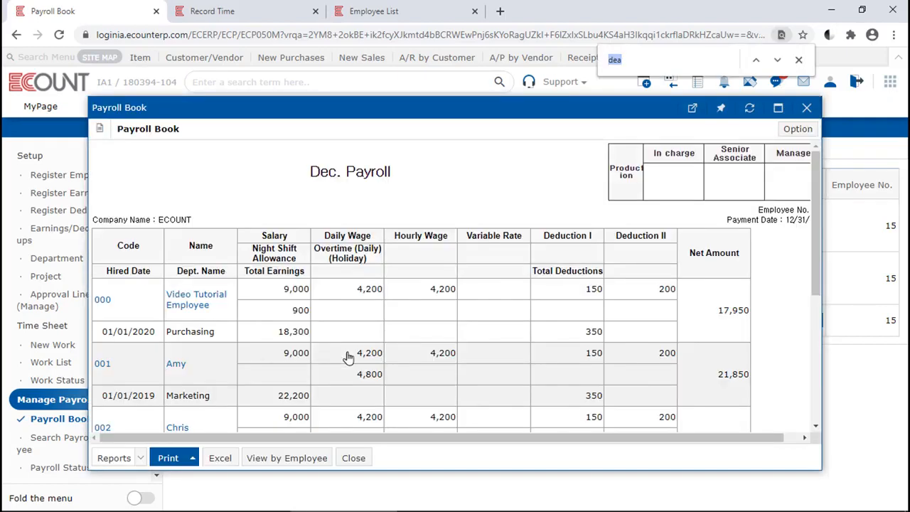
{"action": "type", "text": "dea"}
{"action": "scroll", "coordinate": [396, 298], "scroll_direction": "down", "scroll_amount": 10}
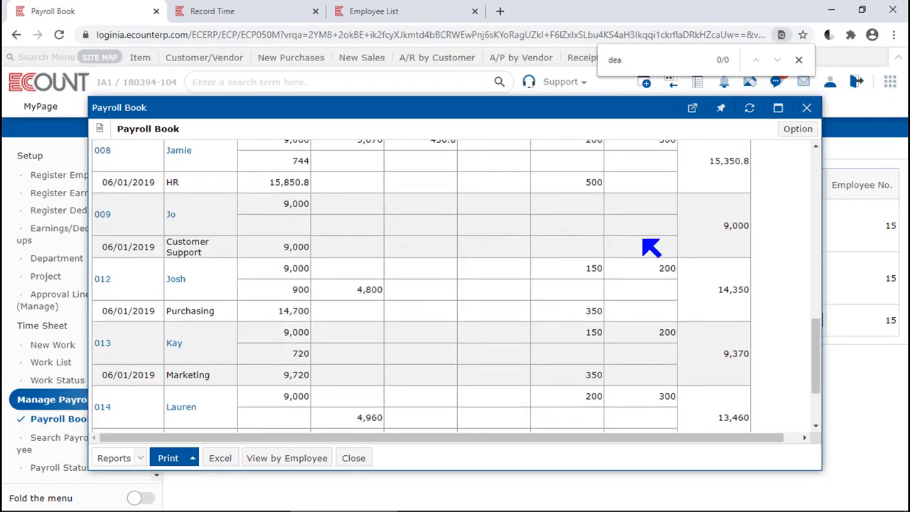
{"action": "scroll", "coordinate": [650, 246], "scroll_direction": "down", "scroll_amount": 10}
{"action": "key", "text": "Return"}
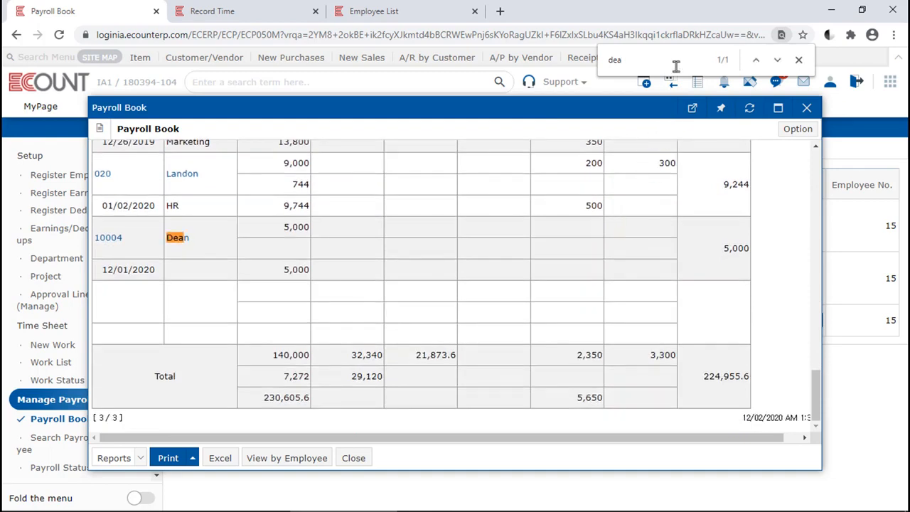
{"action": "left_click_drag", "start_coordinate": [221, 238], "coordinate": [161, 236]}
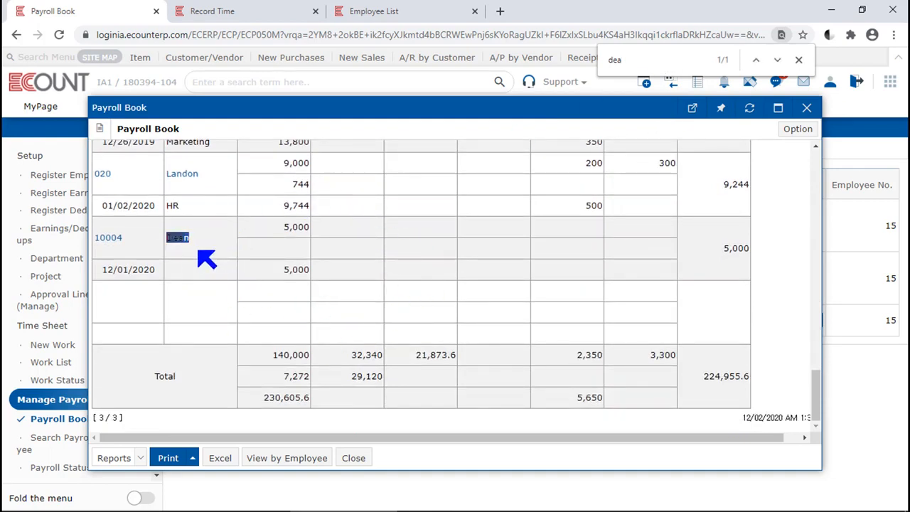
{"action": "left_click", "coordinate": [205, 258]}
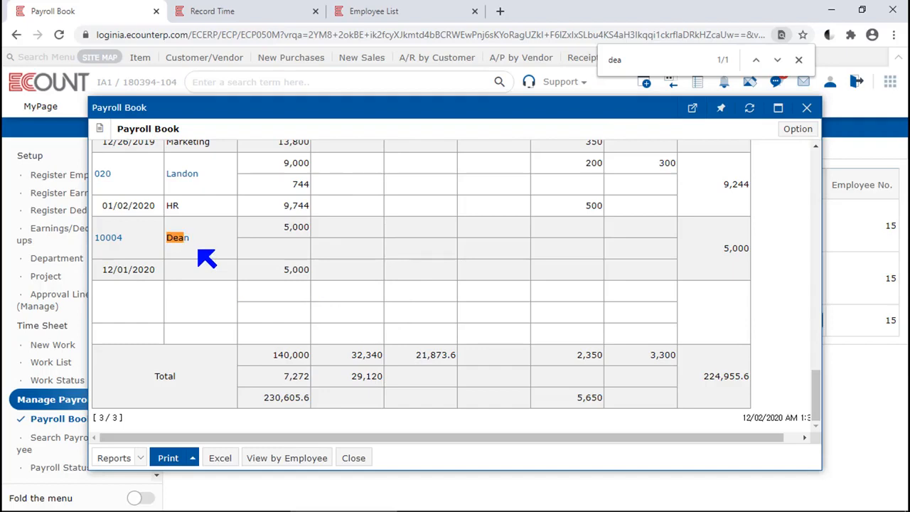
{"action": "left_click", "coordinate": [358, 460]}
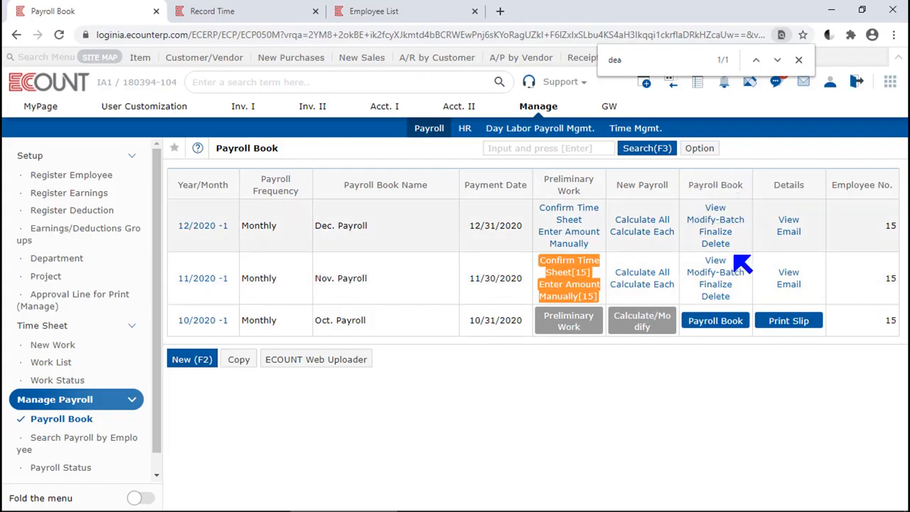
View the November payroll book by employee and filter the list to the Purchasing department.
{"action": "left_click", "coordinate": [717, 261]}
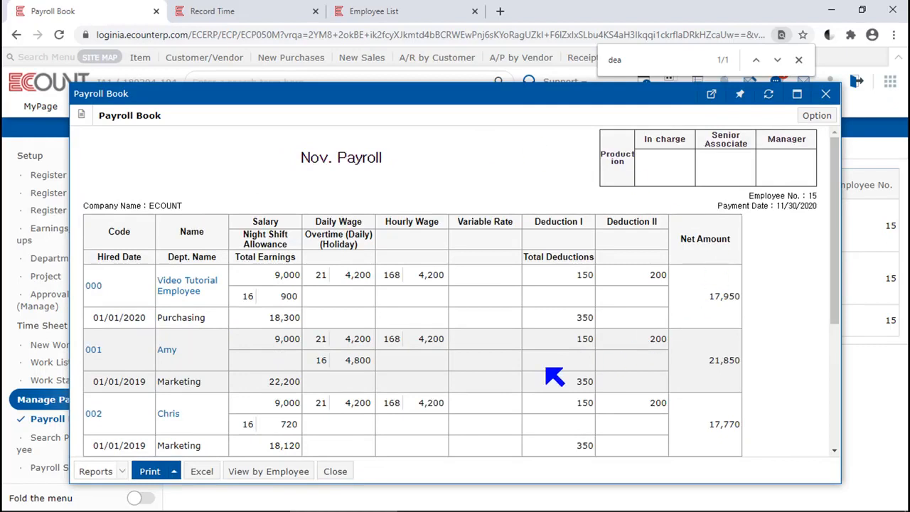
{"action": "mouse_move", "coordinate": [148, 472]}
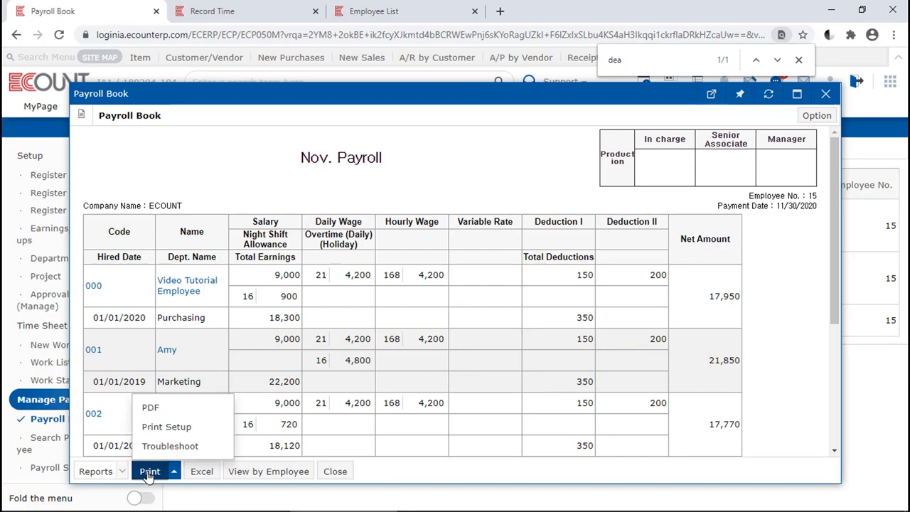
{"action": "left_click", "coordinate": [283, 474]}
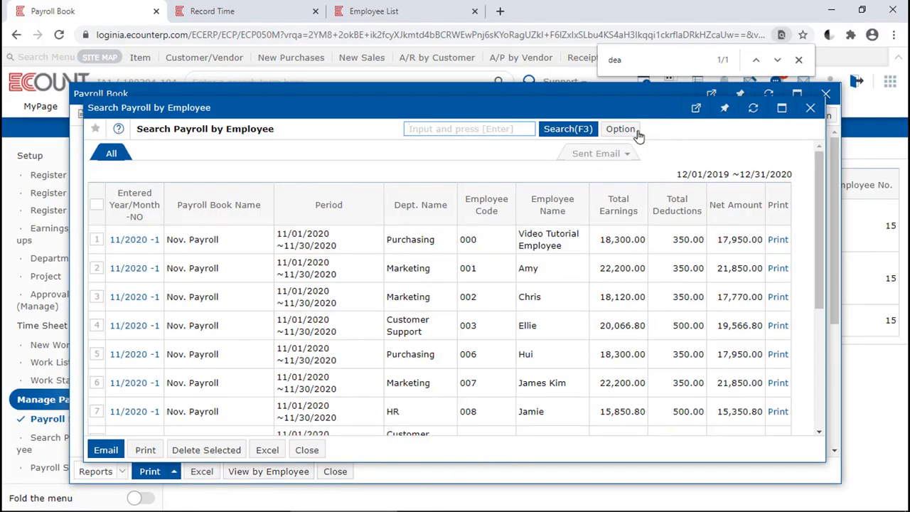
{"action": "left_click", "coordinate": [566, 129]}
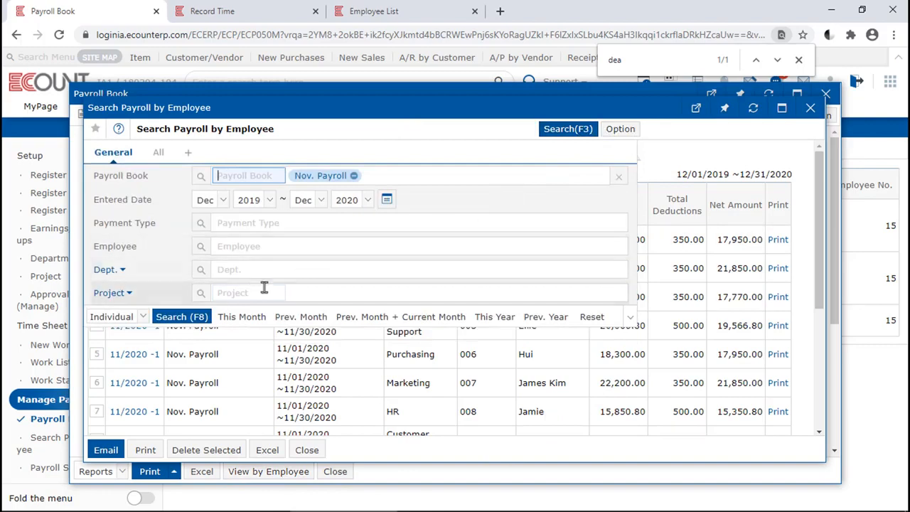
{"action": "left_click", "coordinate": [241, 270]}
{"action": "type", "text": "pur"}
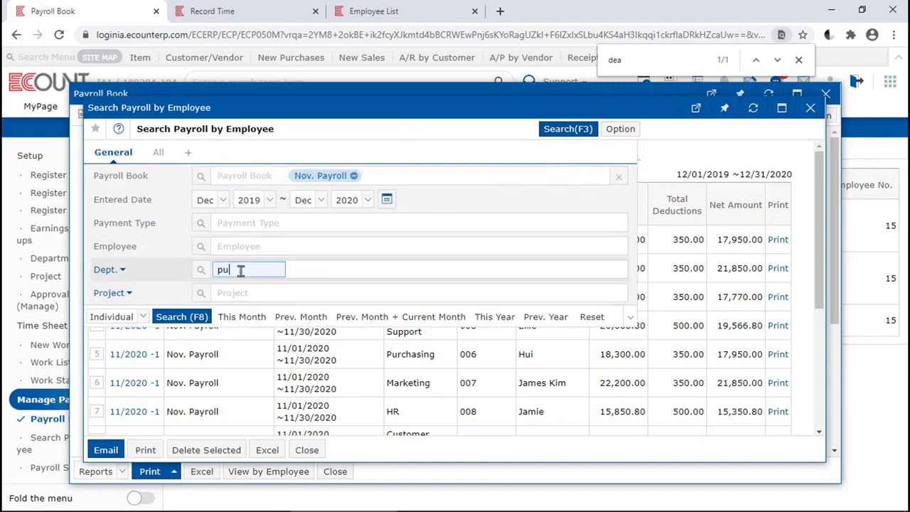
{"action": "key", "text": "Return"}
{"action": "key", "text": "F8"}
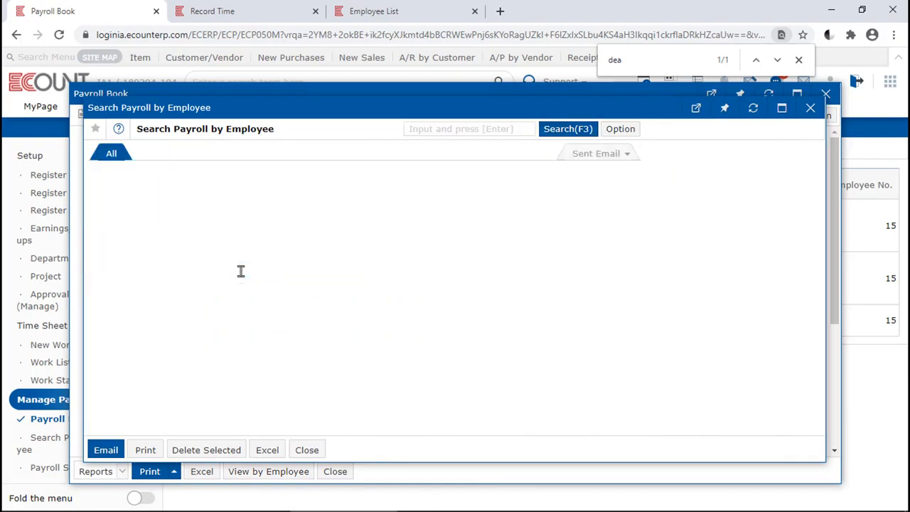
Review the printable November payroll statements of all listed Purchasing employees, then return to the November payroll book.
{"action": "left_click", "coordinate": [99, 209]}
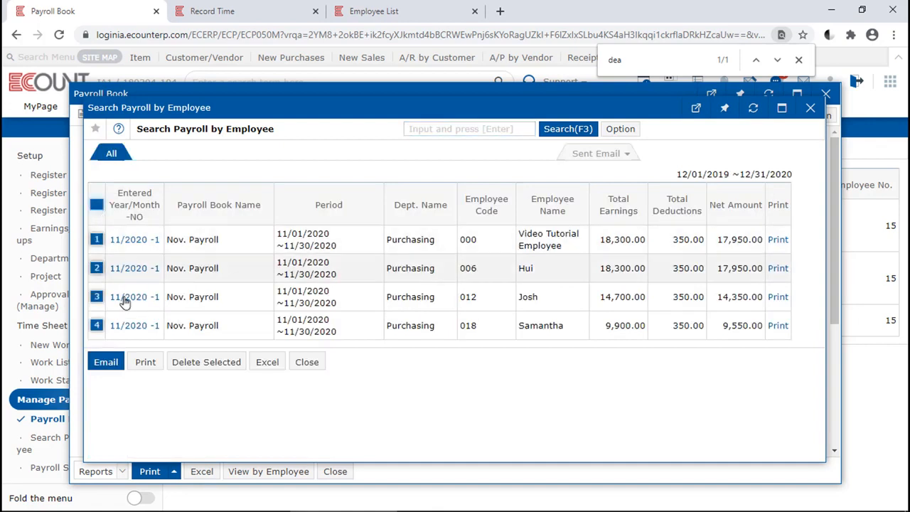
{"action": "left_click", "coordinate": [144, 362]}
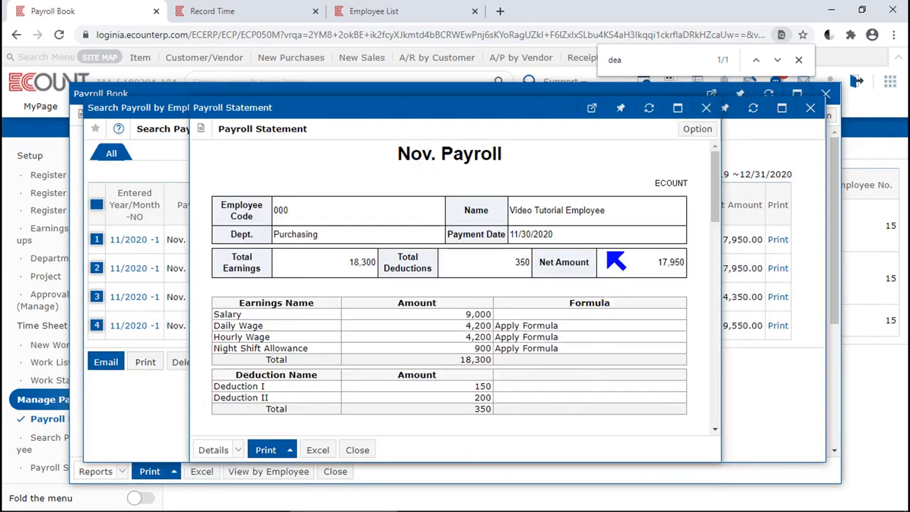
{"action": "scroll", "coordinate": [619, 263], "scroll_direction": "down", "scroll_amount": 5}
{"action": "scroll", "coordinate": [611, 258], "scroll_direction": "down", "scroll_amount": 5}
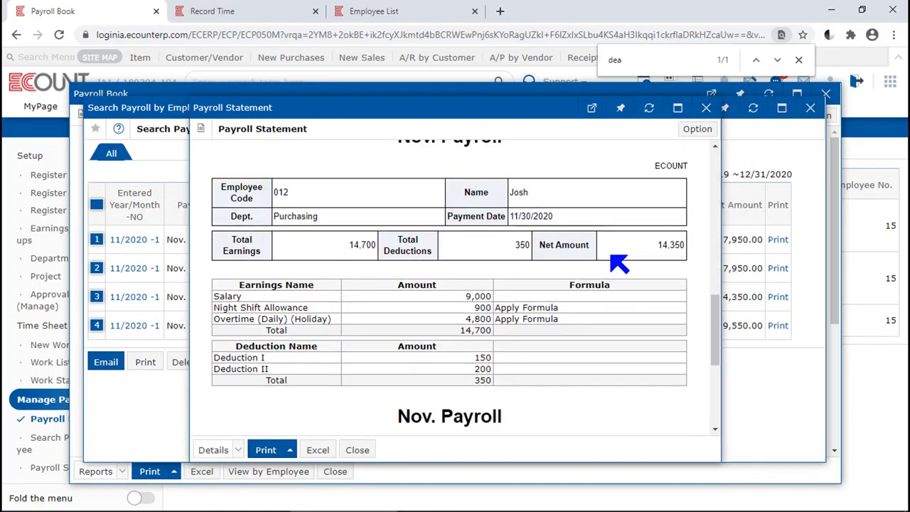
{"action": "scroll", "coordinate": [611, 258], "scroll_direction": "down", "scroll_amount": 5}
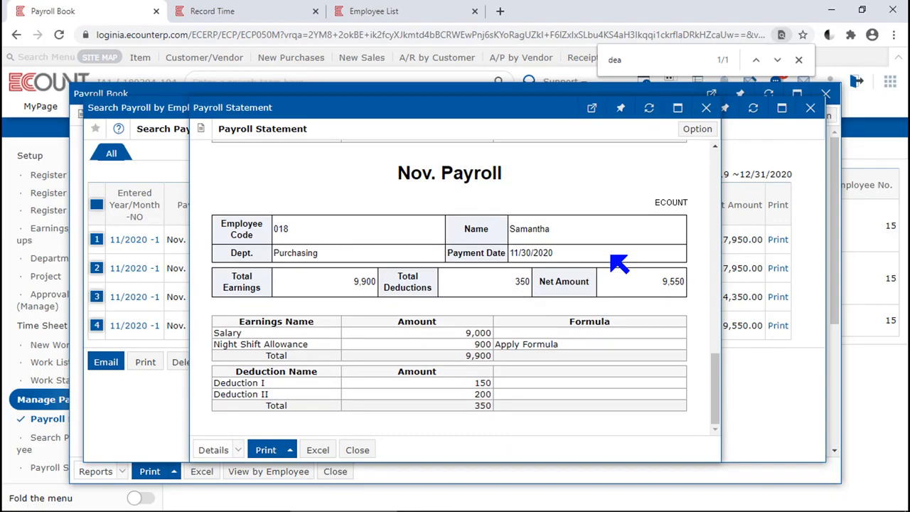
{"action": "key", "text": "Escape"}
{"action": "key", "text": "Escape"}
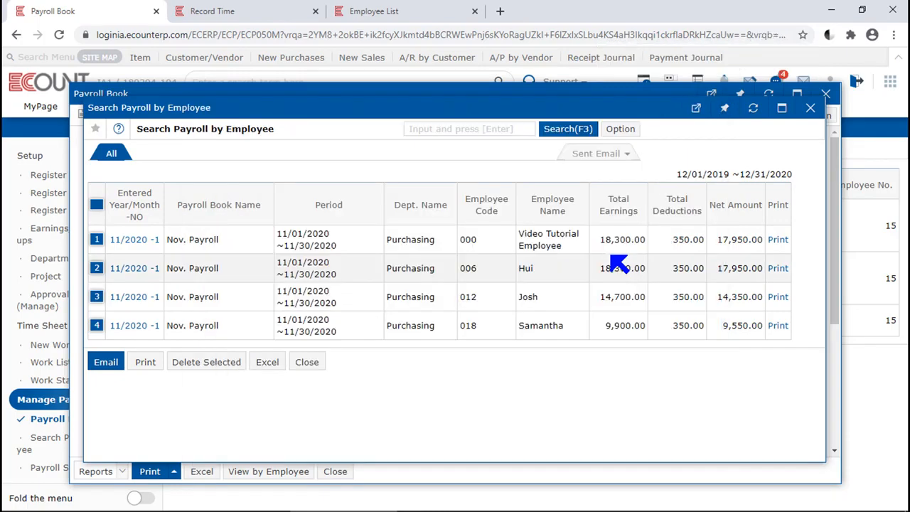
{"action": "key", "text": "Escape"}
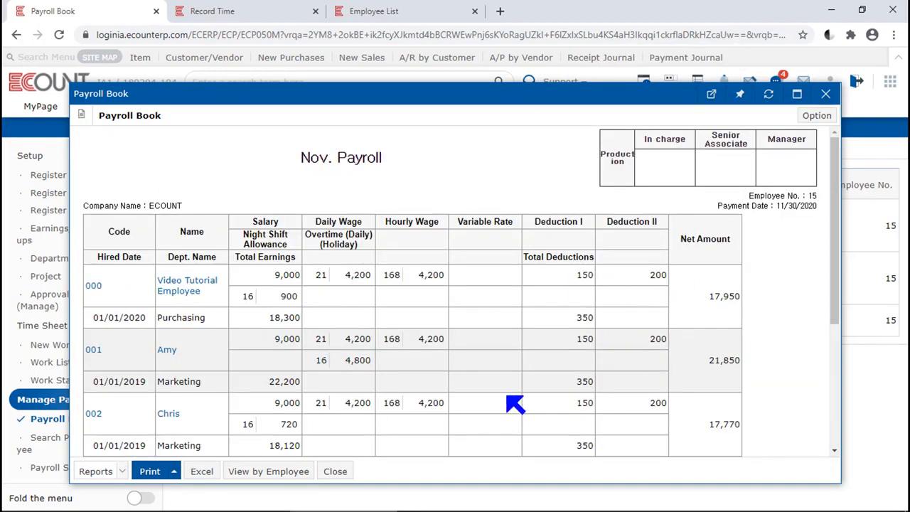
Set up a new payroll book template named "New" copied from the **Reports** form and display its layout.
{"action": "left_click", "coordinate": [827, 116]}
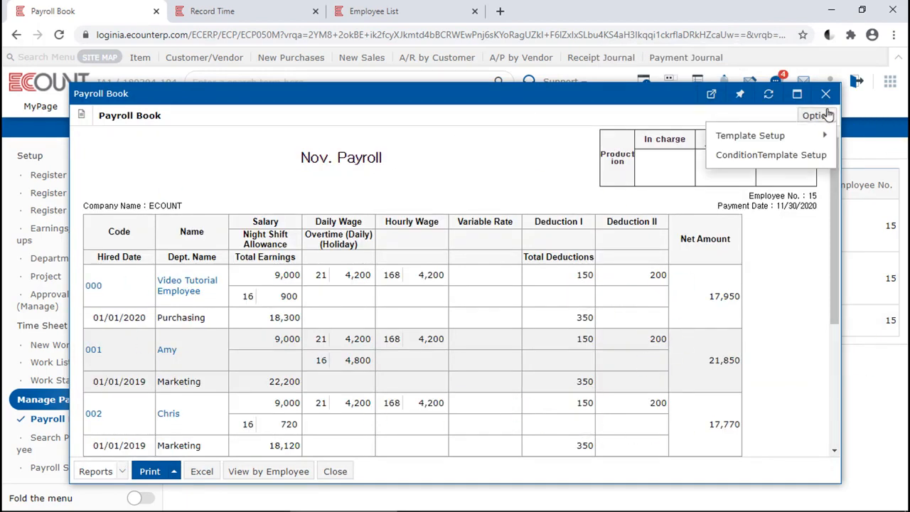
{"action": "mouse_move", "coordinate": [778, 147]}
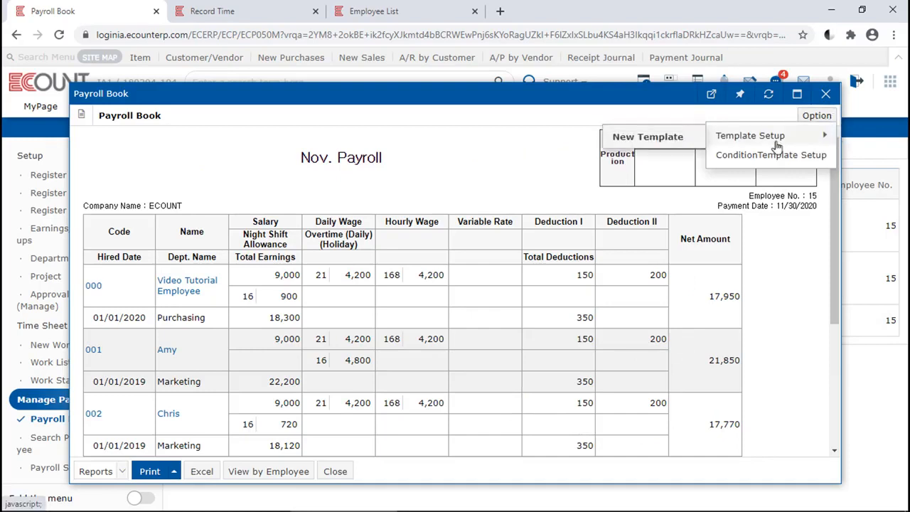
{"action": "left_click", "coordinate": [686, 138]}
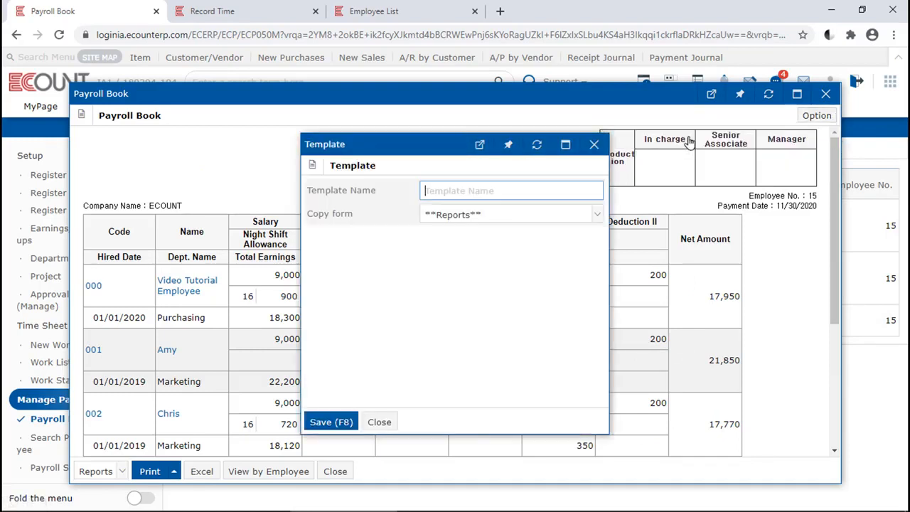
{"action": "type", "text": "New"}
{"action": "left_click", "coordinate": [325, 421]}
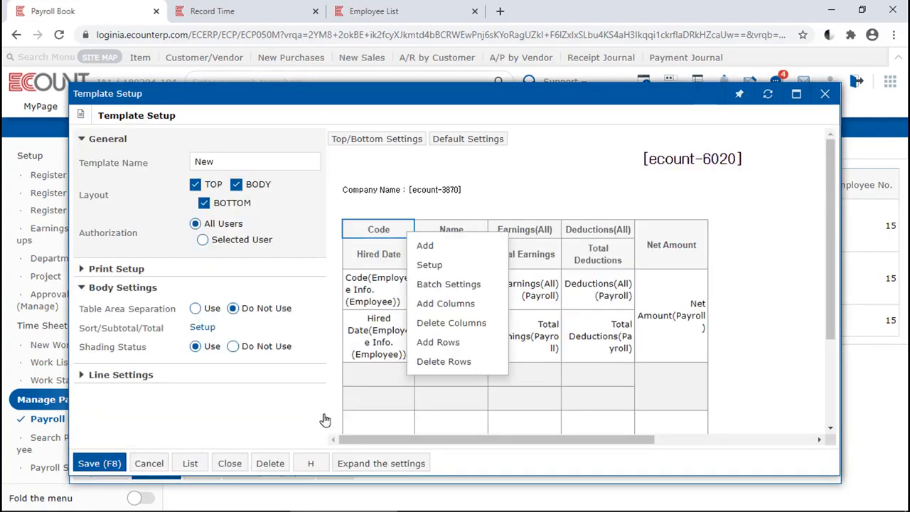
{"action": "left_click", "coordinate": [325, 419]}
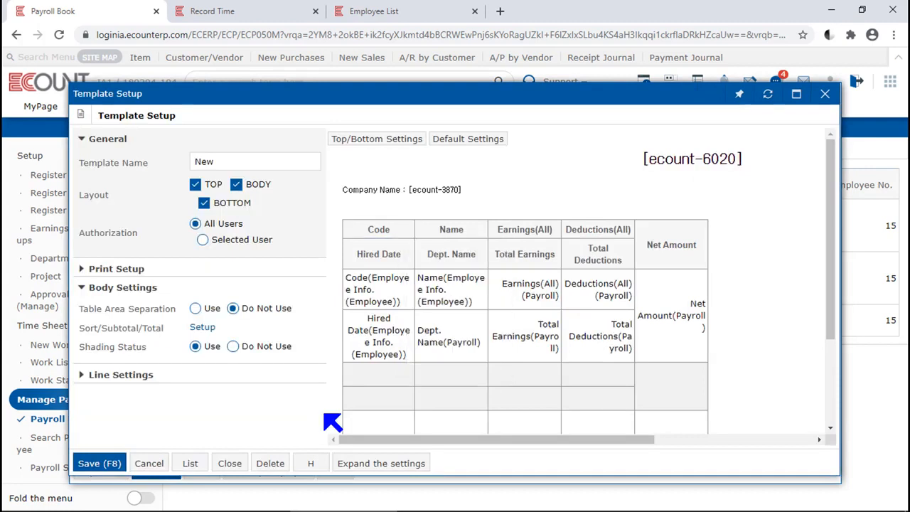
Examine the cell editing options for the template's header cells from Dept. Name to Net Amount and leave the template setup.
{"action": "left_click", "coordinate": [533, 261]}
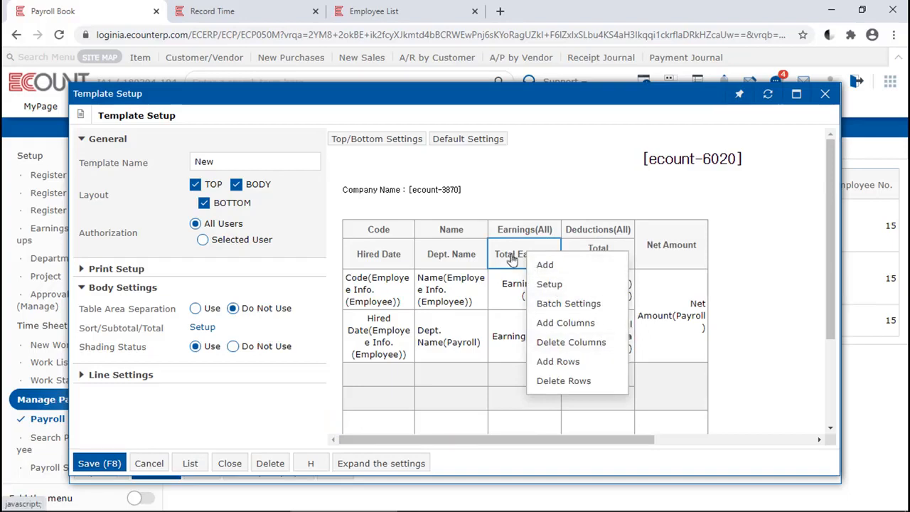
{"action": "left_click_drag", "start_coordinate": [502, 259], "coordinate": [384, 268]}
{"action": "left_click", "coordinate": [470, 258]}
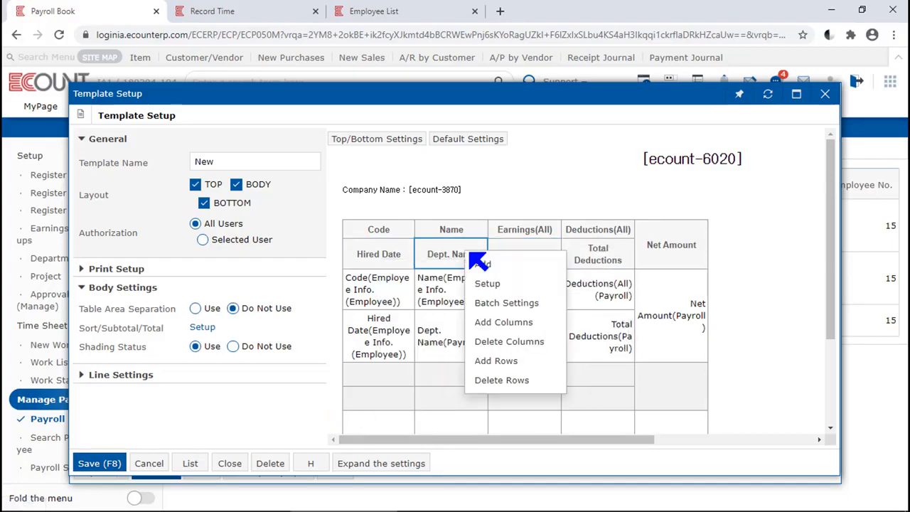
{"action": "left_click_drag", "start_coordinate": [456, 257], "coordinate": [654, 254]}
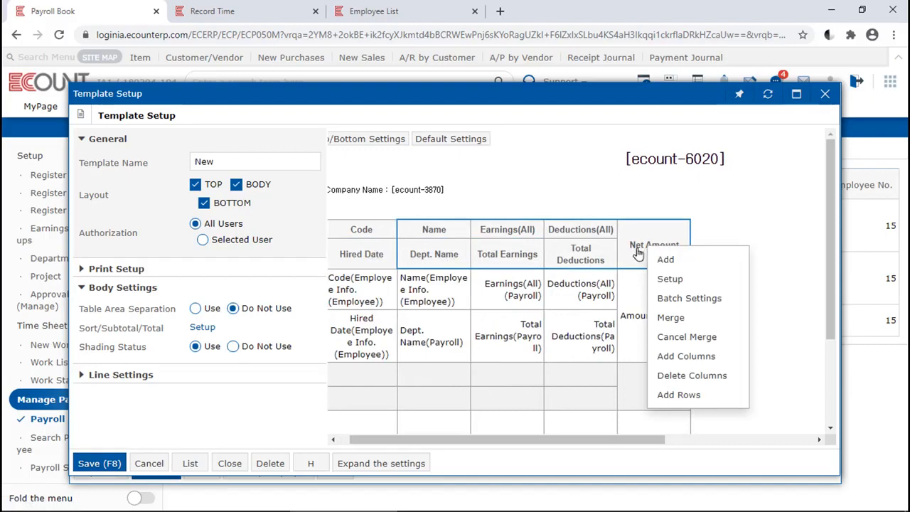
{"action": "right_click", "coordinate": [638, 253]}
{"action": "right_click", "coordinate": [651, 241]}
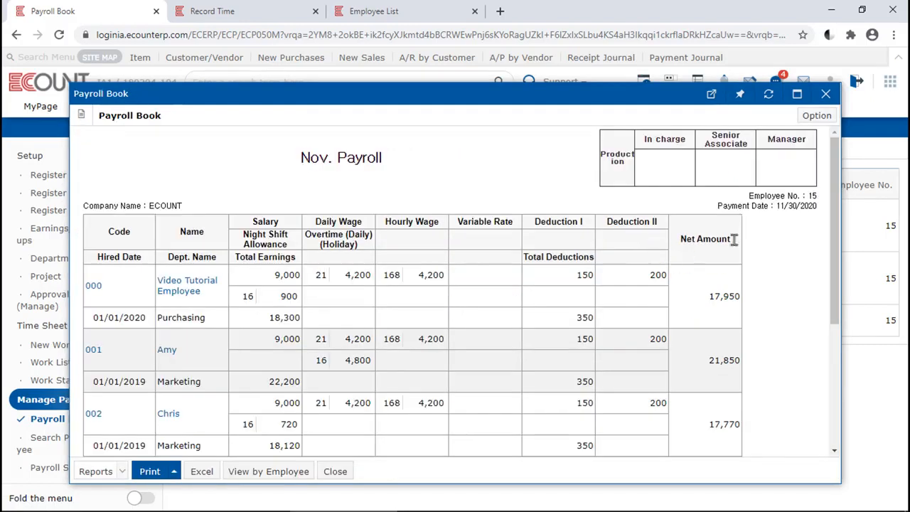
Set up another payroll book template named "New", copying the **Reports** form, and open its layout for editing.
{"action": "left_click", "coordinate": [812, 116]}
{"action": "mouse_move", "coordinate": [732, 135]}
{"action": "left_click", "coordinate": [675, 137]}
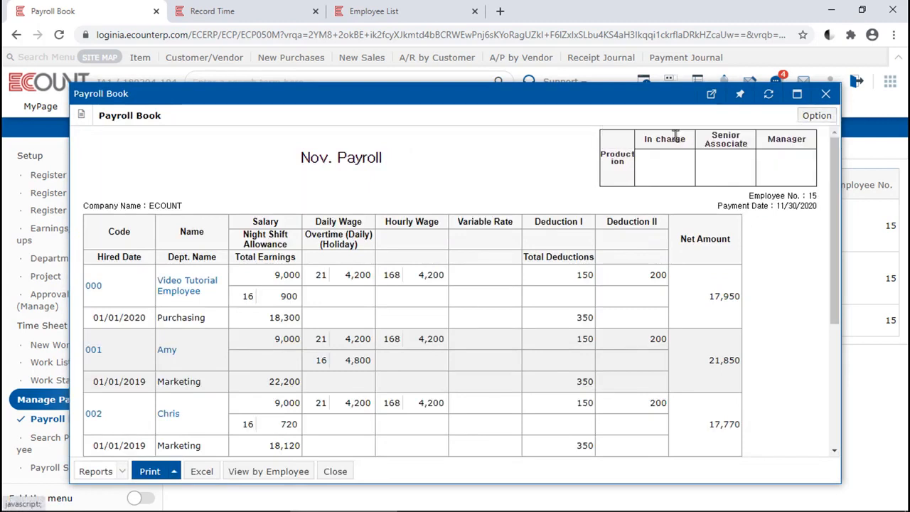
{"action": "type", "text": "New"}
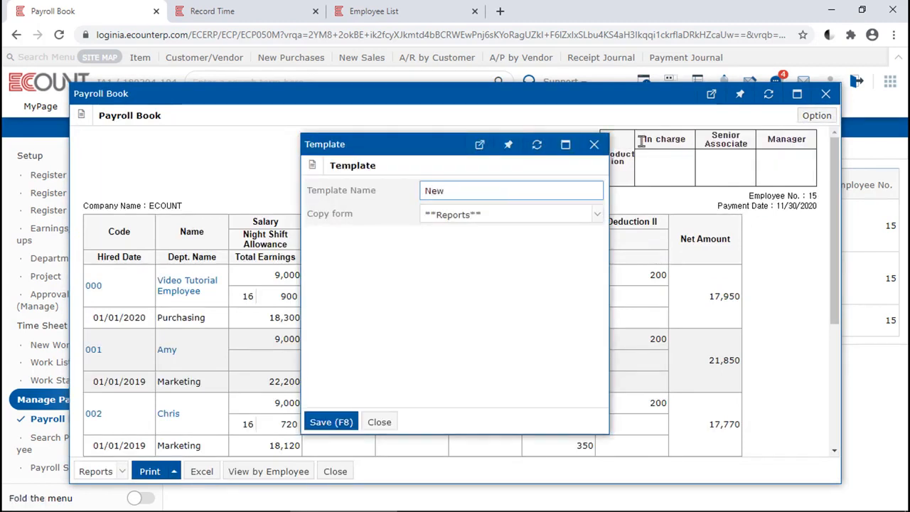
{"action": "left_click", "coordinate": [536, 222]}
{"action": "left_click", "coordinate": [517, 256]}
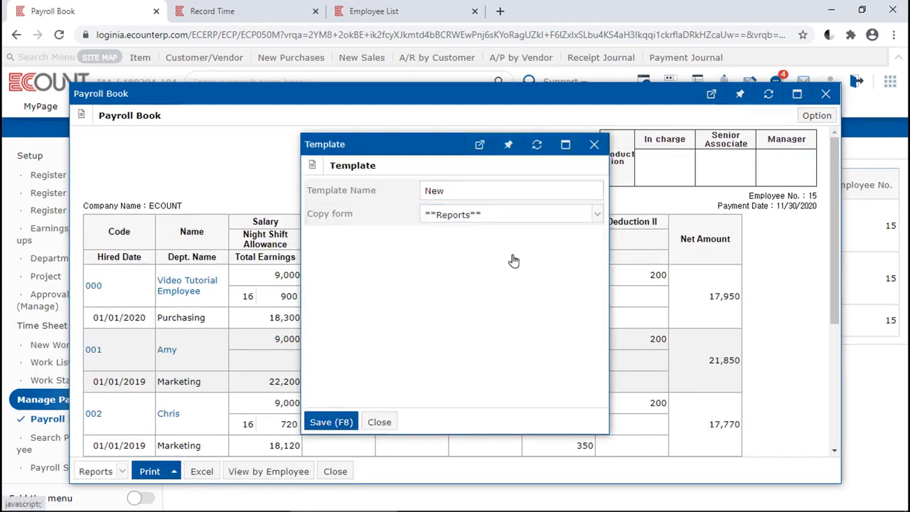
{"action": "left_click", "coordinate": [327, 422]}
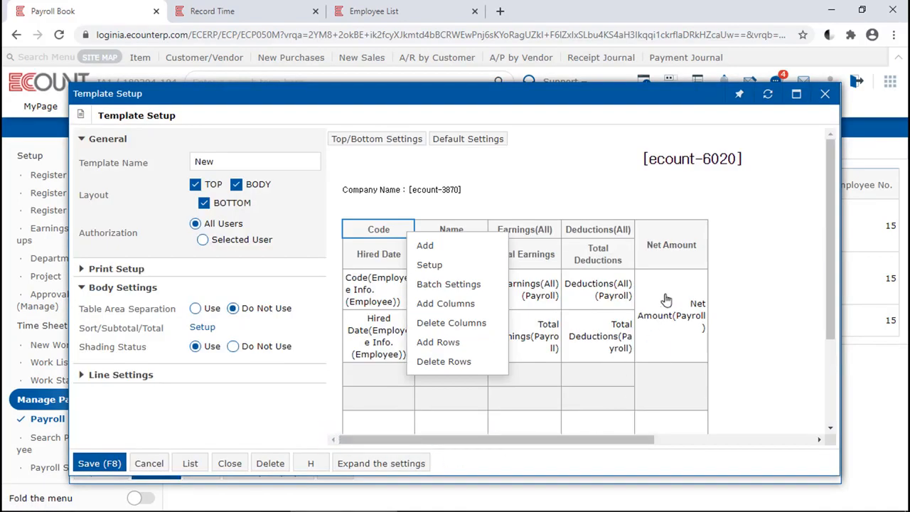
Examine the template's batch settings, starting from the Total Deductions header cell, and return to the template layout.
{"action": "left_click", "coordinate": [611, 260]}
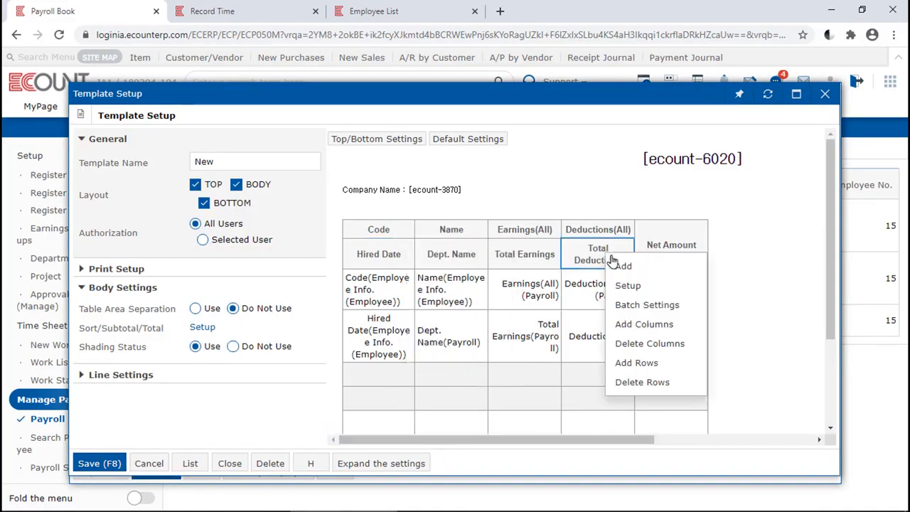
{"action": "left_click", "coordinate": [633, 306]}
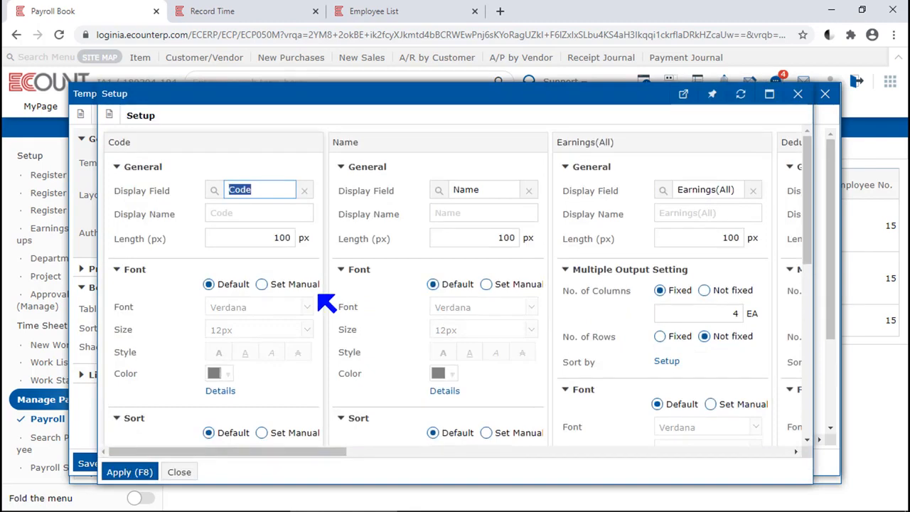
{"action": "key", "text": "Escape"}
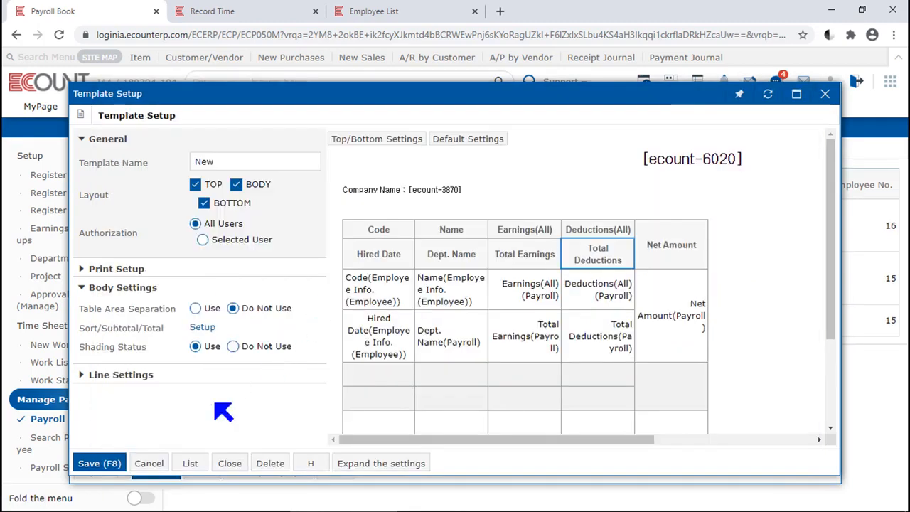
Save the new payroll book template, check the list of available templates and close the November payroll book.
{"action": "left_click", "coordinate": [110, 463]}
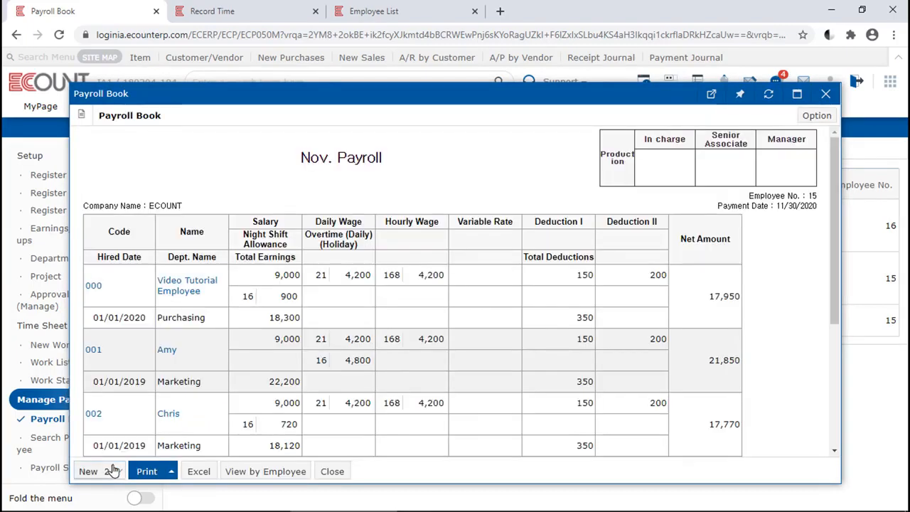
{"action": "left_click", "coordinate": [114, 470]}
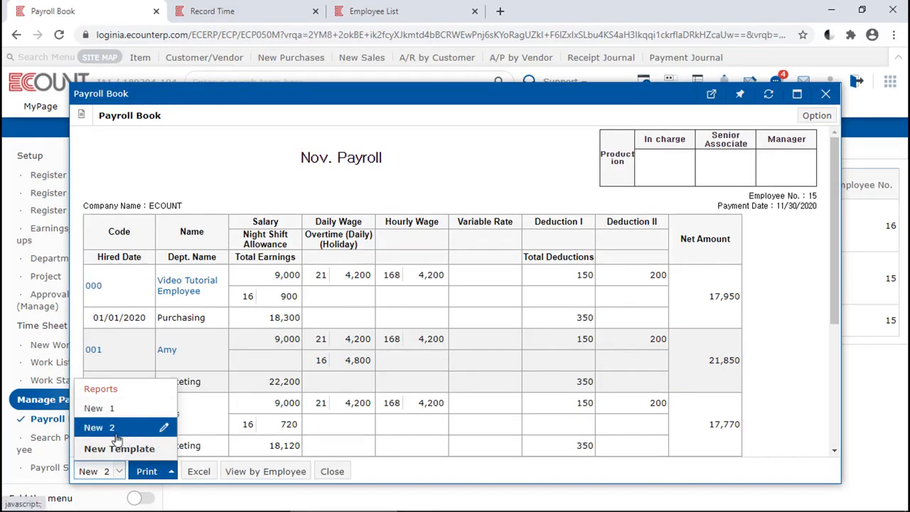
{"action": "left_click", "coordinate": [335, 474]}
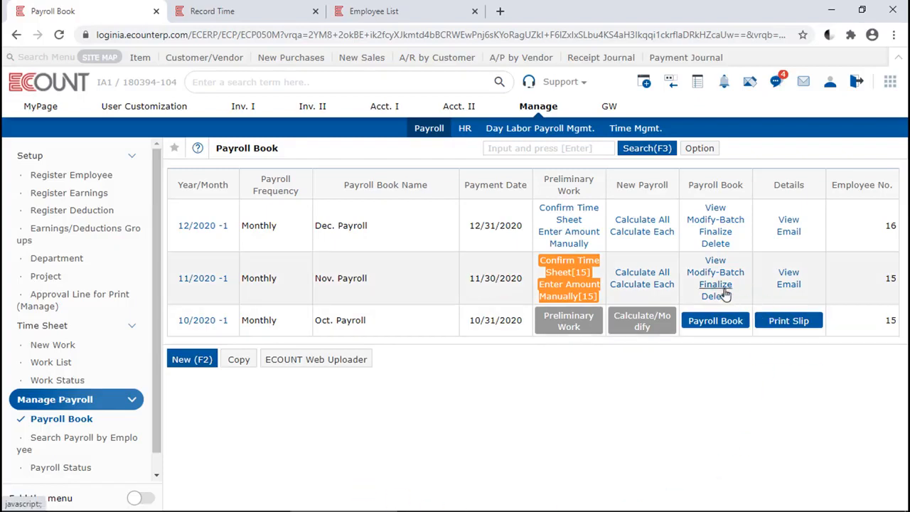
Finalize the November 2020 payroll and try to calculate or modify it in the finalized state.
{"action": "left_click", "coordinate": [715, 285]}
{"action": "left_click", "coordinate": [349, 349]}
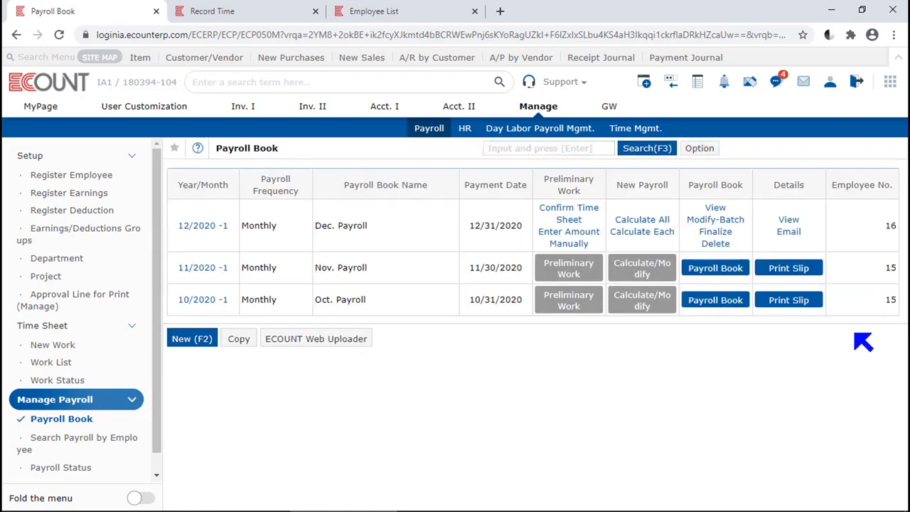
{"action": "left_click", "coordinate": [666, 271]}
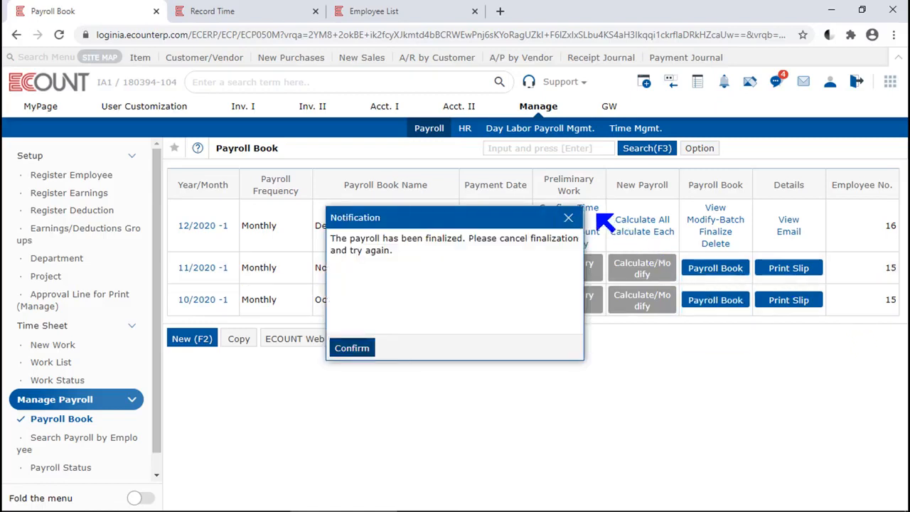
{"action": "left_click", "coordinate": [569, 220]}
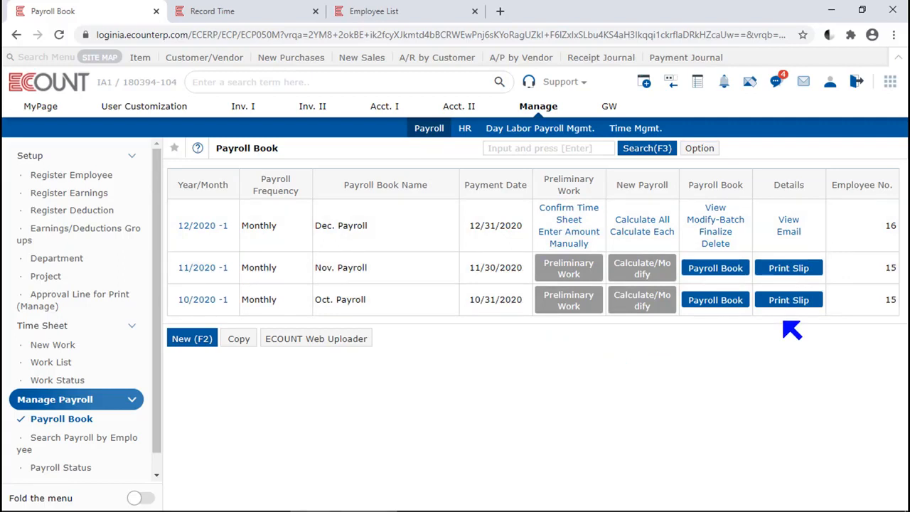
Cancel the finalization of the November payroll and check its manually entered amounts.
{"action": "mouse_move", "coordinate": [723, 272]}
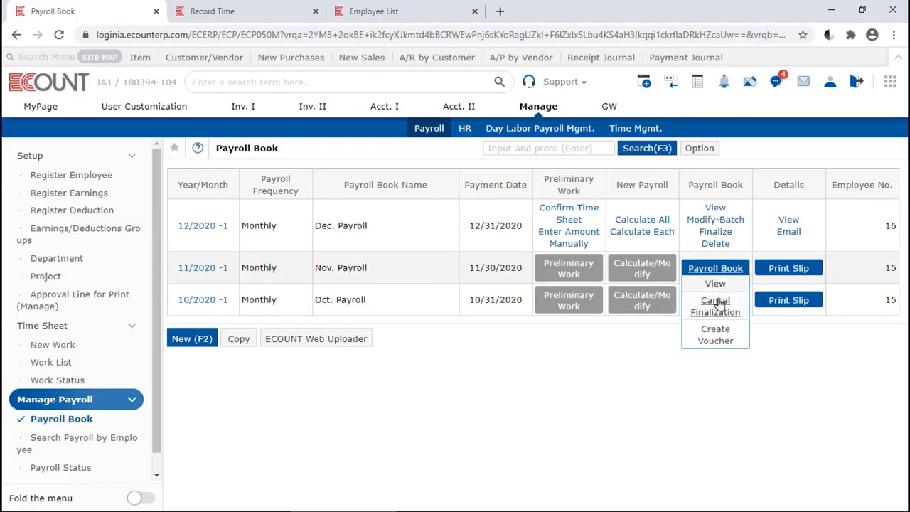
{"action": "left_click", "coordinate": [717, 304]}
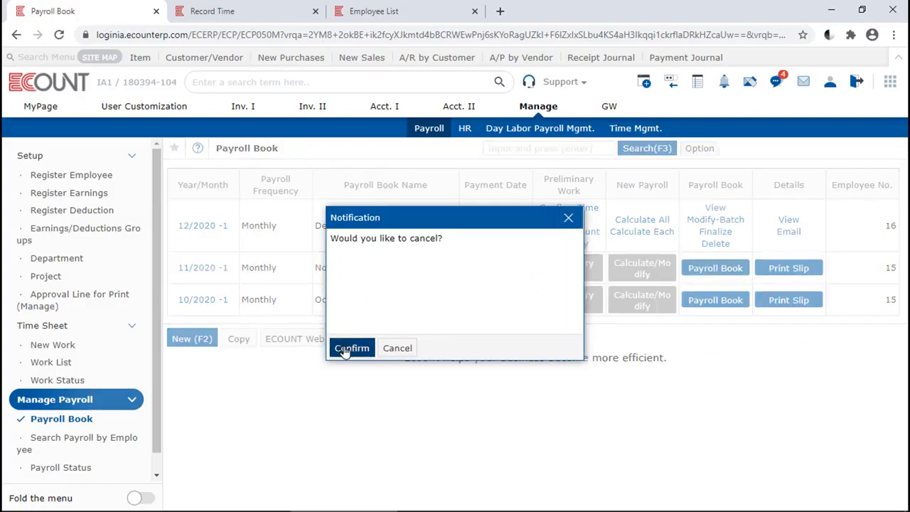
{"action": "left_click", "coordinate": [350, 348]}
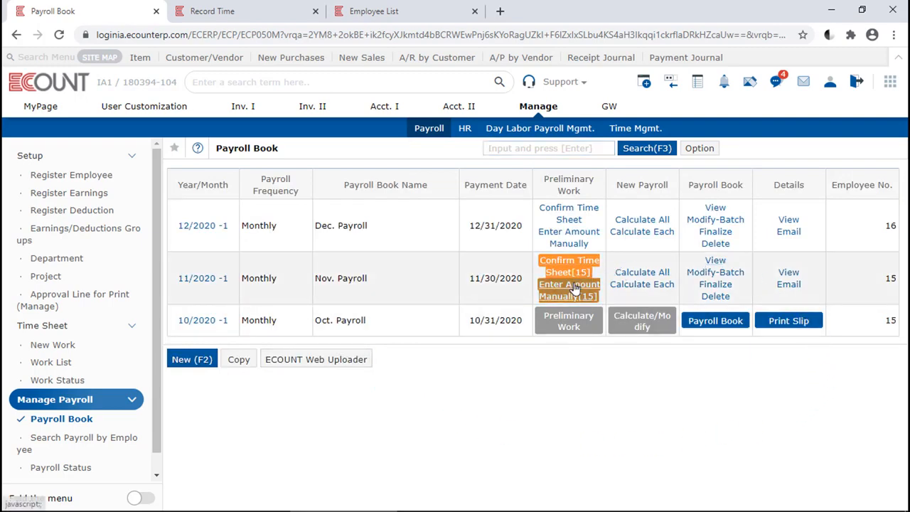
{"action": "left_click", "coordinate": [574, 287]}
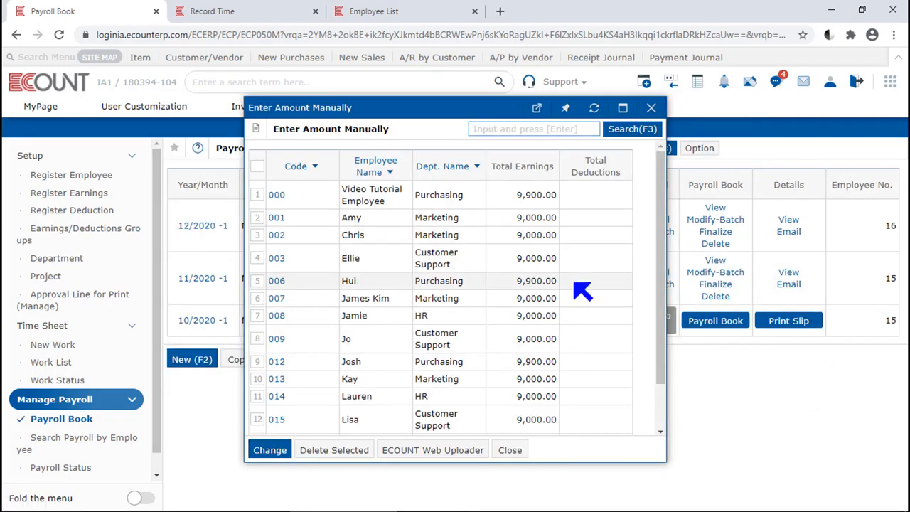
{"action": "key", "text": "Escape"}
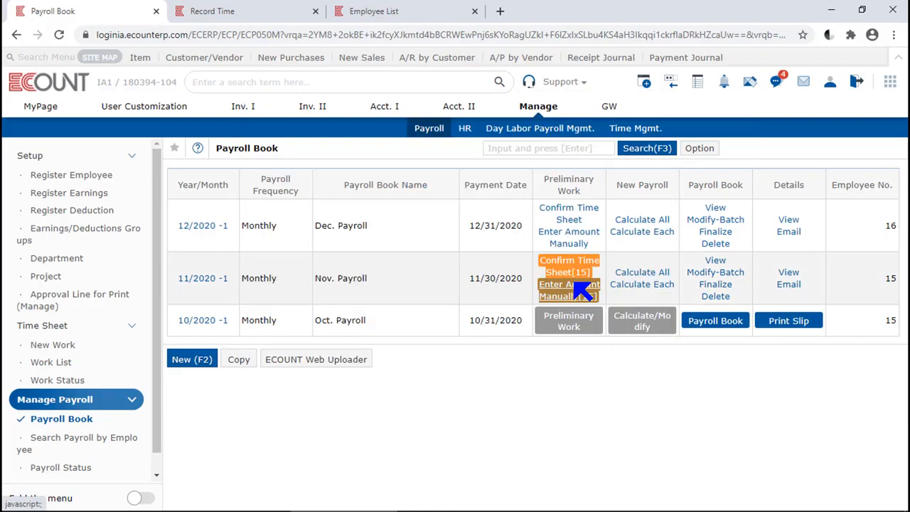
Delete the entire December 2020 payroll from the payroll book list.
{"action": "left_click", "coordinate": [715, 245]}
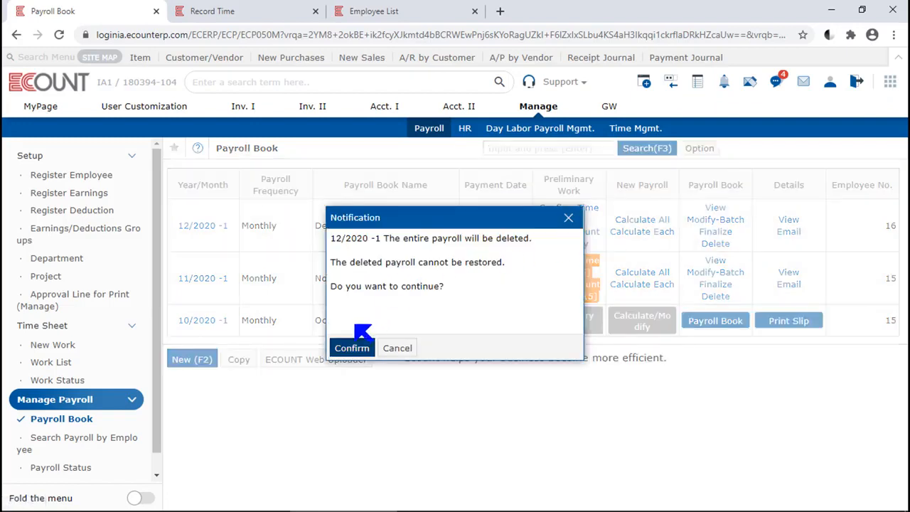
{"action": "left_click", "coordinate": [349, 349]}
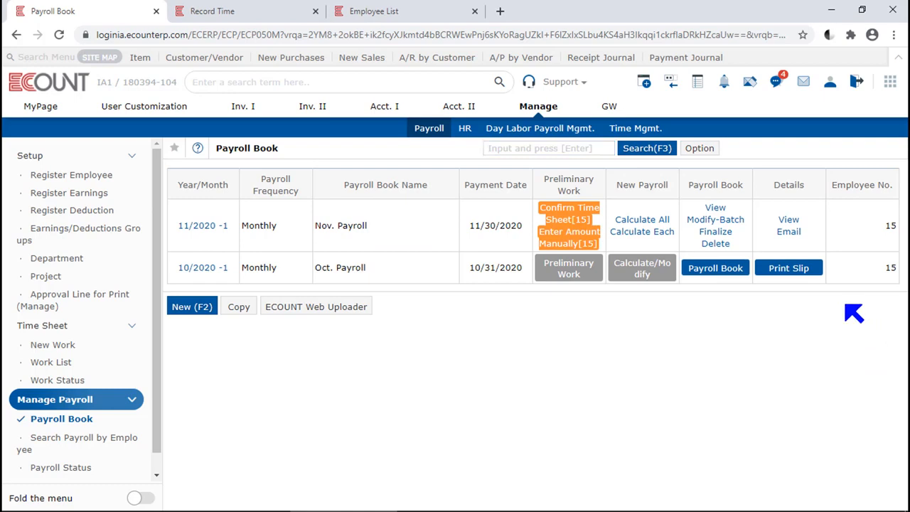
{"action": "mouse_move", "coordinate": [715, 270]}
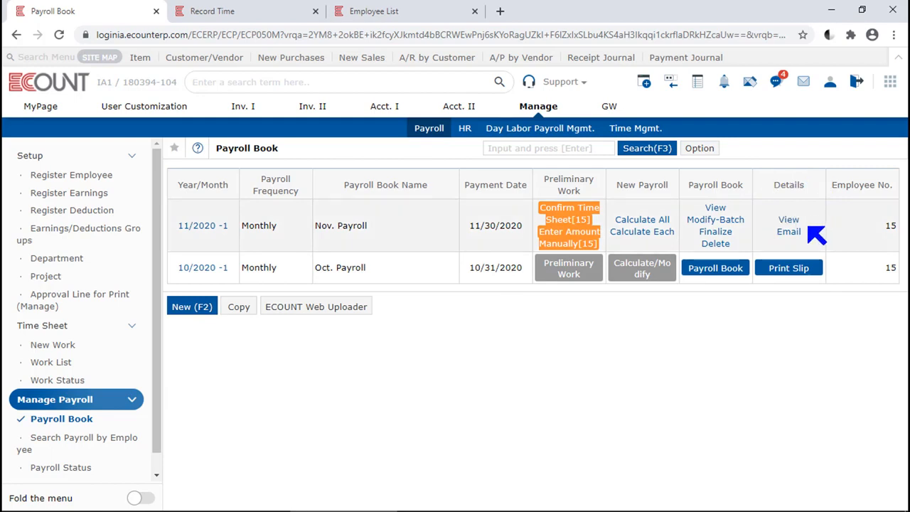
Display the November payroll details by employee and filter them to the Purchasing department.
{"action": "left_click", "coordinate": [789, 220]}
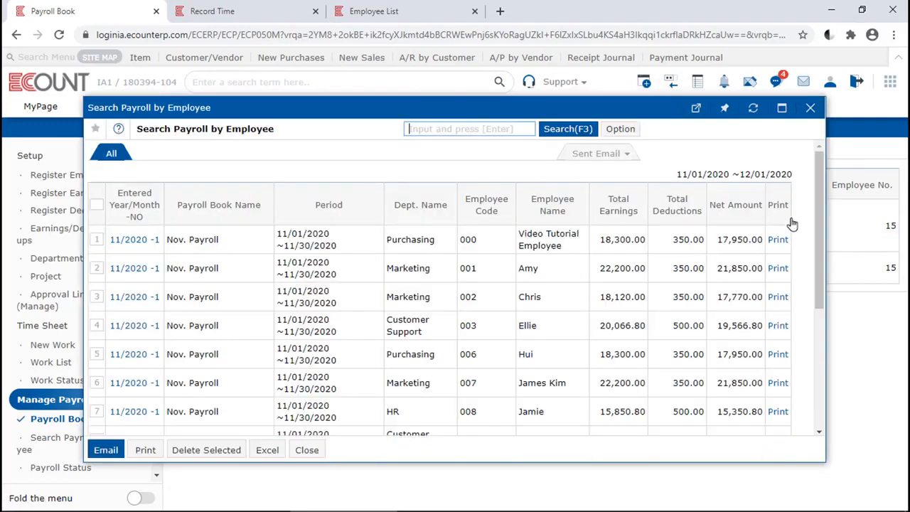
{"action": "left_click", "coordinate": [681, 319]}
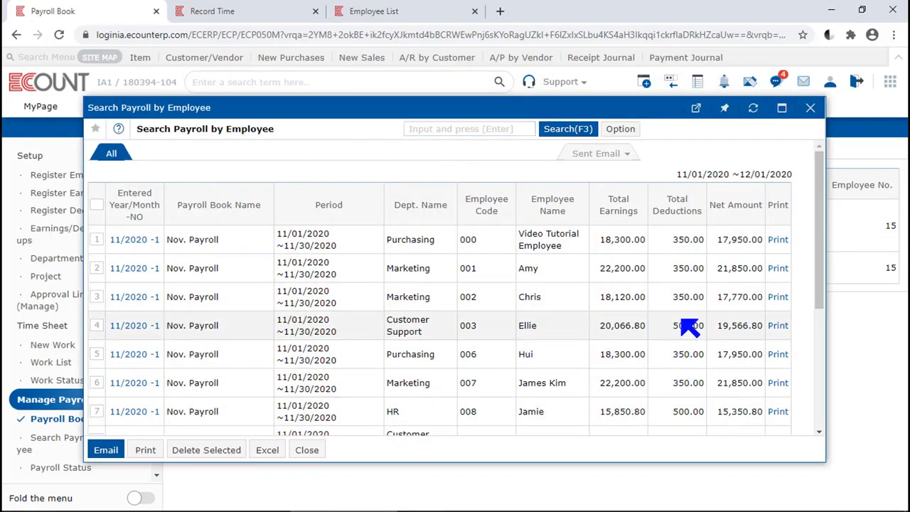
{"action": "left_click", "coordinate": [582, 135]}
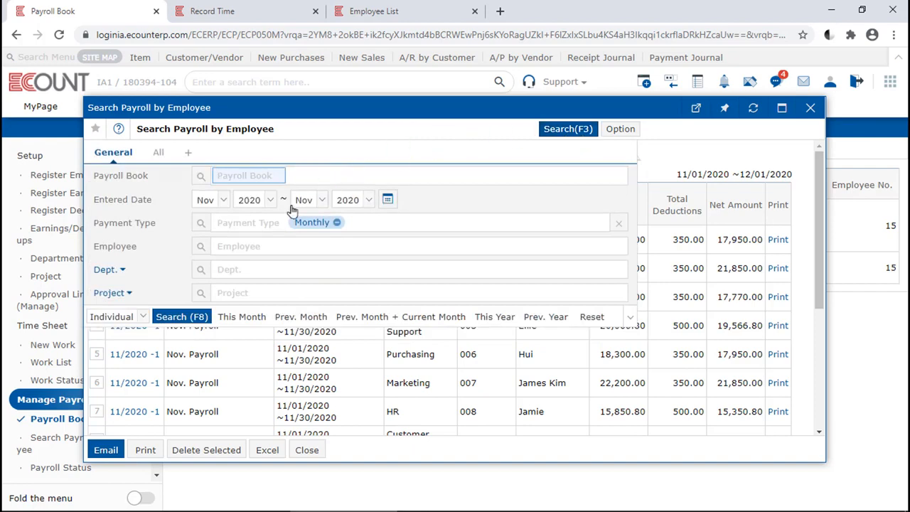
{"action": "left_click", "coordinate": [247, 270]}
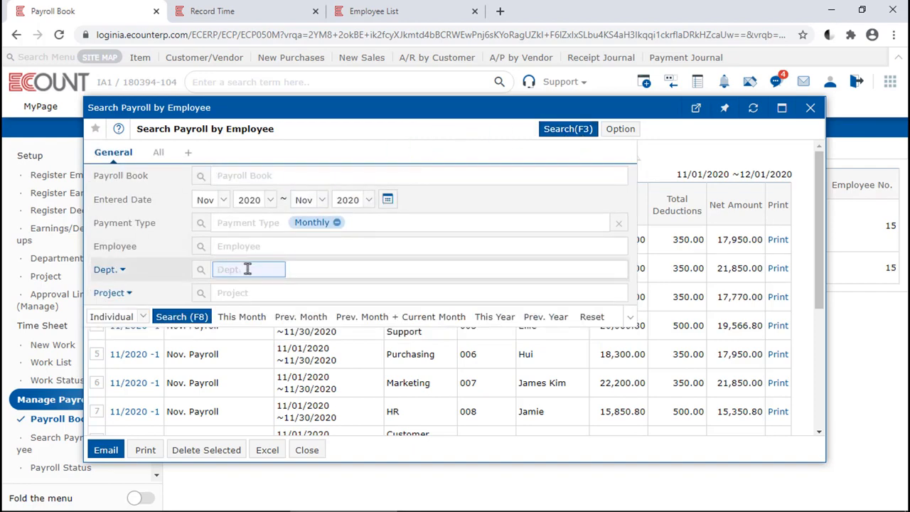
{"action": "type", "text": "pur"}
{"action": "key", "text": "Return"}
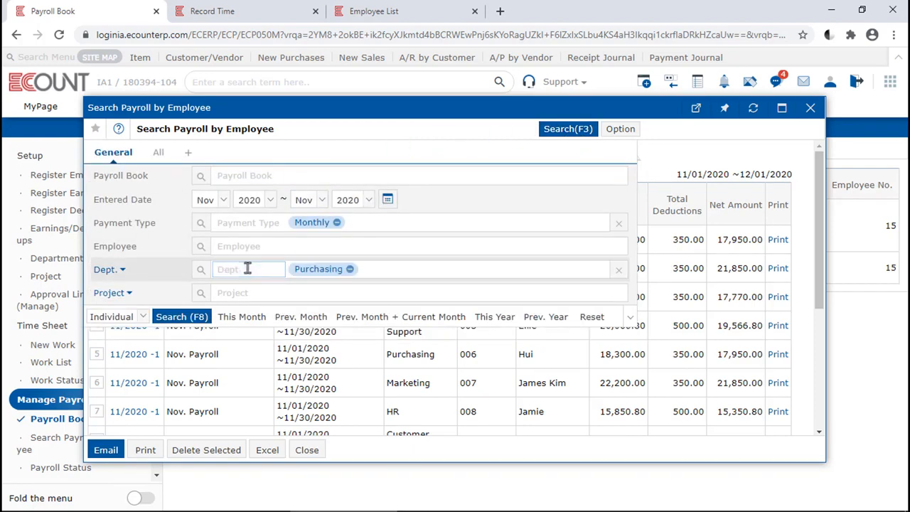
{"action": "key", "text": "F8"}
Review the printable payroll statements of all listed Purchasing employees and the template setup options for statements.
{"action": "left_click", "coordinate": [97, 208]}
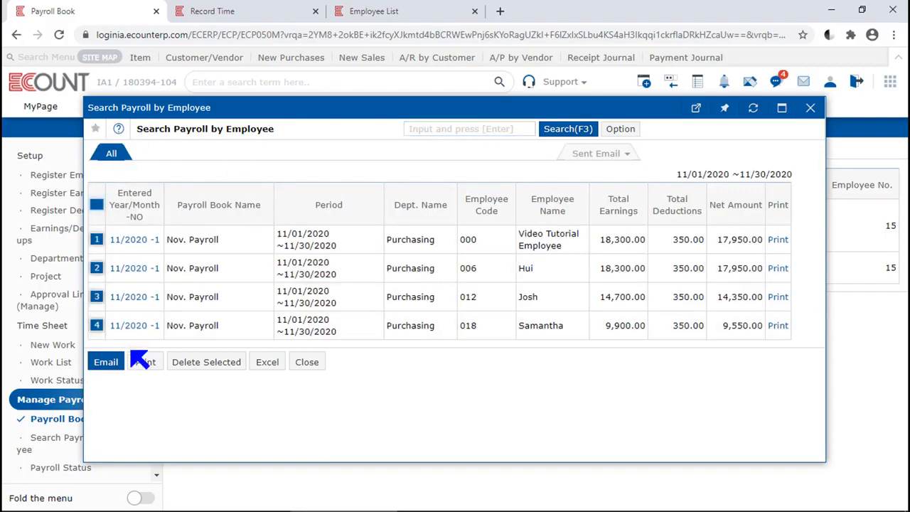
{"action": "left_click", "coordinate": [139, 361]}
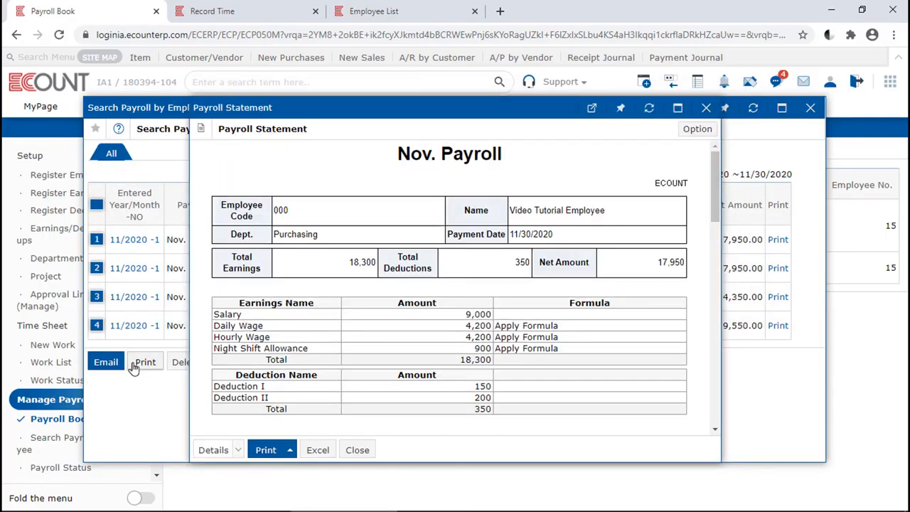
{"action": "scroll", "coordinate": [634, 335], "scroll_direction": "down", "scroll_amount": 5}
{"action": "scroll", "coordinate": [634, 335], "scroll_direction": "down", "scroll_amount": 3}
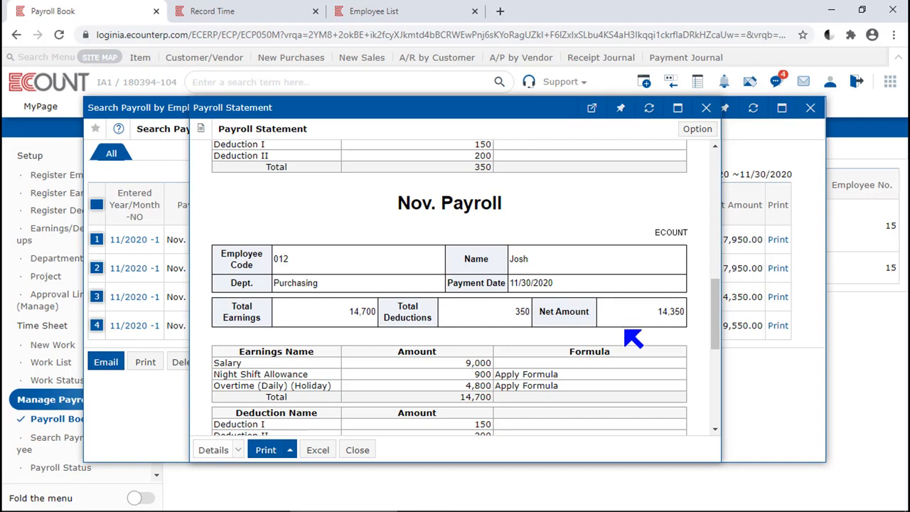
{"action": "left_click", "coordinate": [696, 129]}
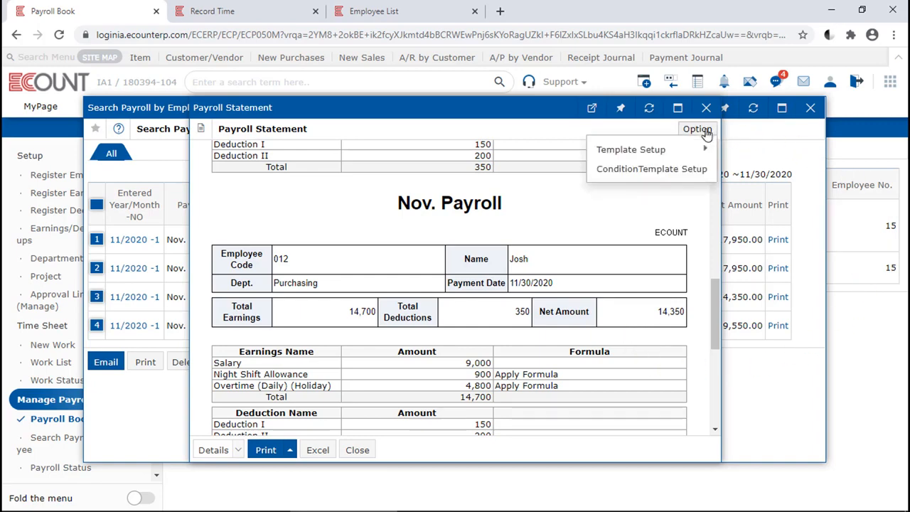
{"action": "mouse_move", "coordinate": [687, 152]}
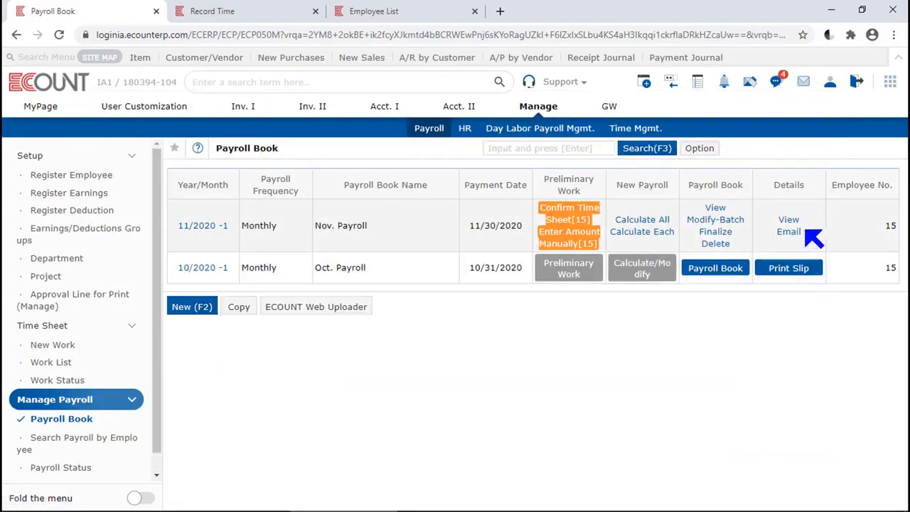
Review the form for e-mailing November payroll statements, then open the first listed employee's registration to check the e-mail field.
{"action": "left_click", "coordinate": [787, 232]}
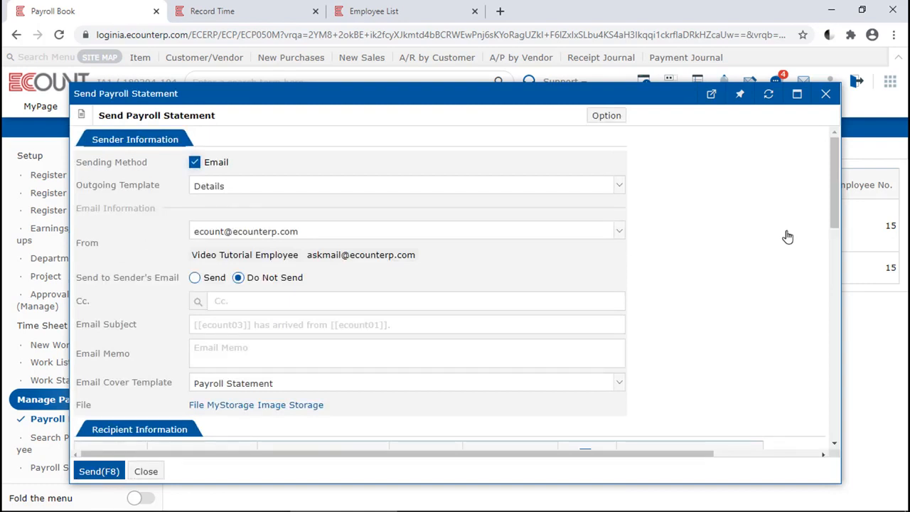
{"action": "scroll", "coordinate": [714, 225], "scroll_direction": "down", "scroll_amount": 2}
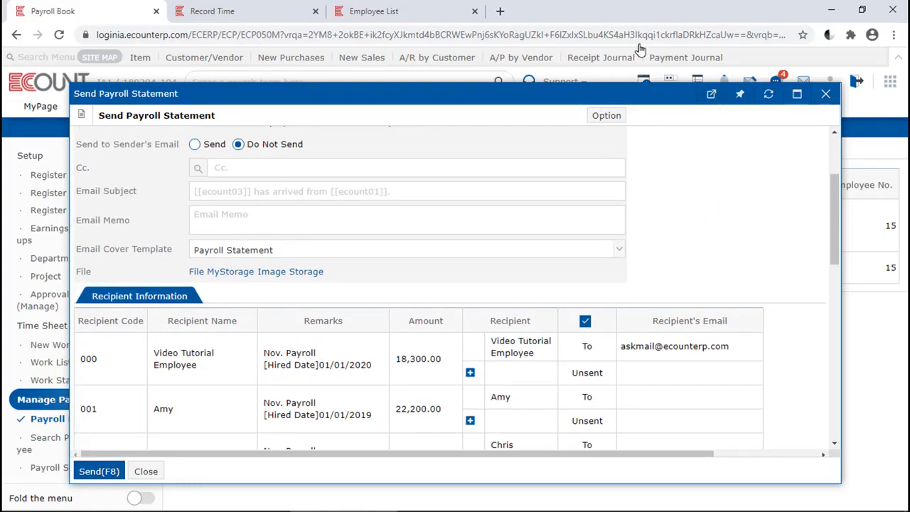
{"action": "left_click", "coordinate": [414, 9]}
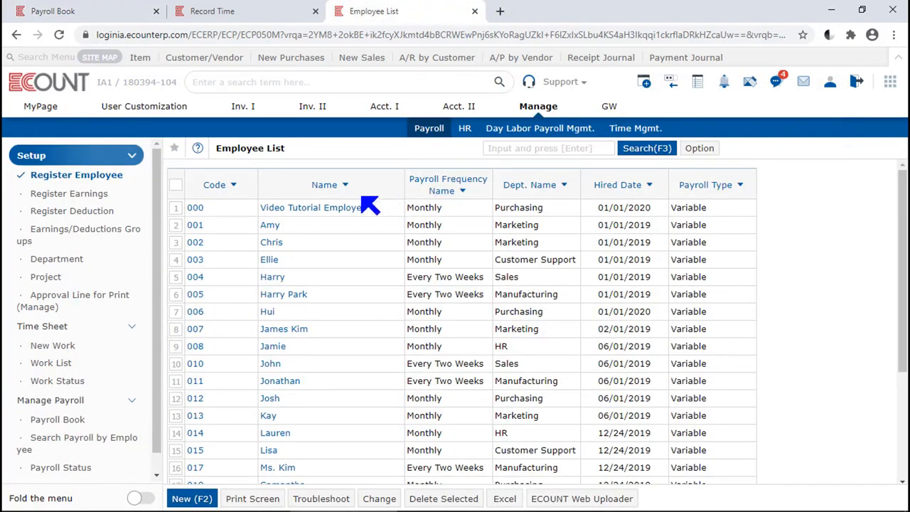
{"action": "left_click", "coordinate": [333, 211]}
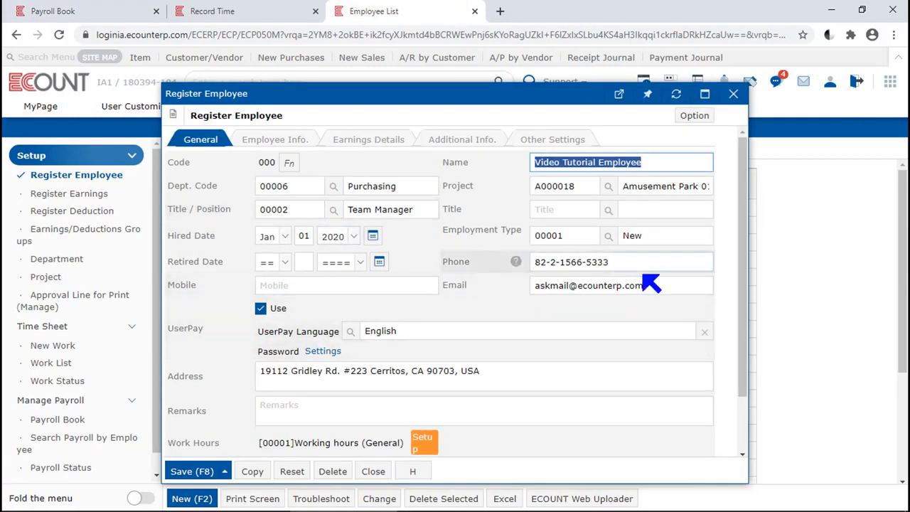
Check the e-mail in the employee's registration against the recipient e-mail, and review all recipients and sender settings of the payroll statement form.
{"action": "left_click", "coordinate": [666, 290]}
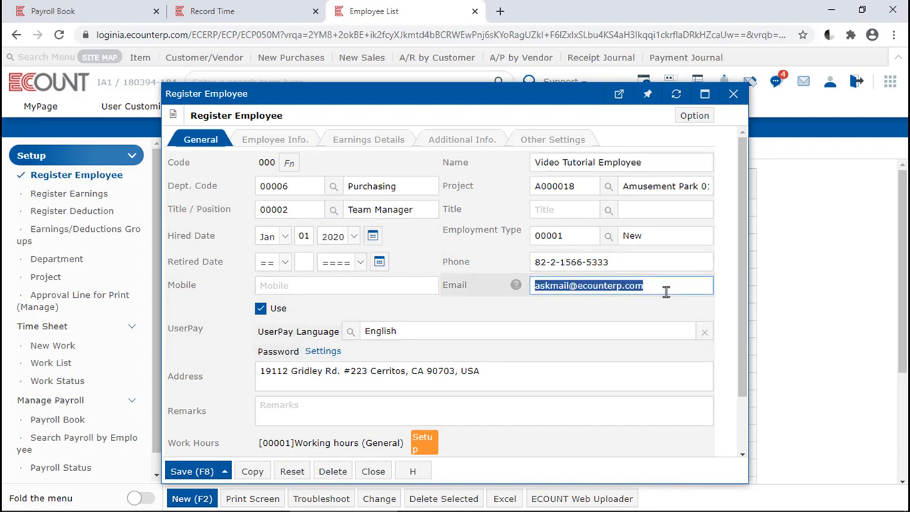
{"action": "left_click", "coordinate": [15, 10]}
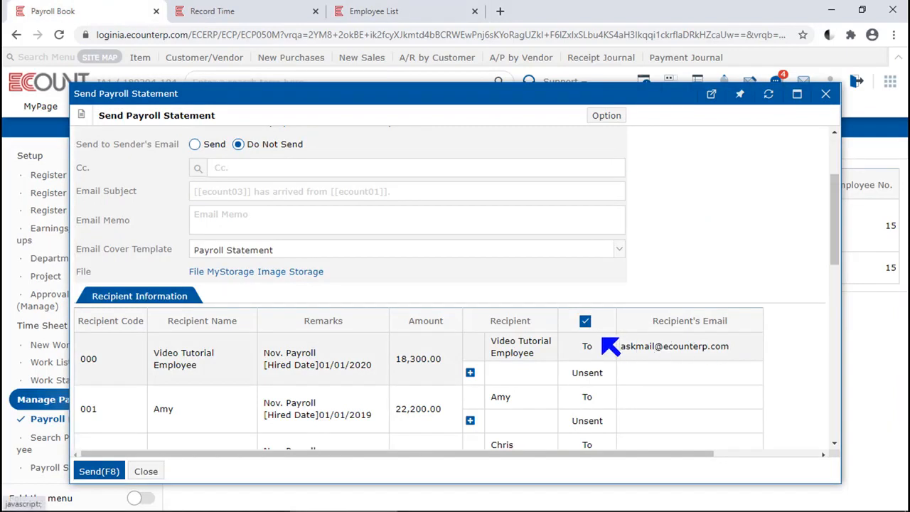
{"action": "left_click", "coordinate": [755, 358]}
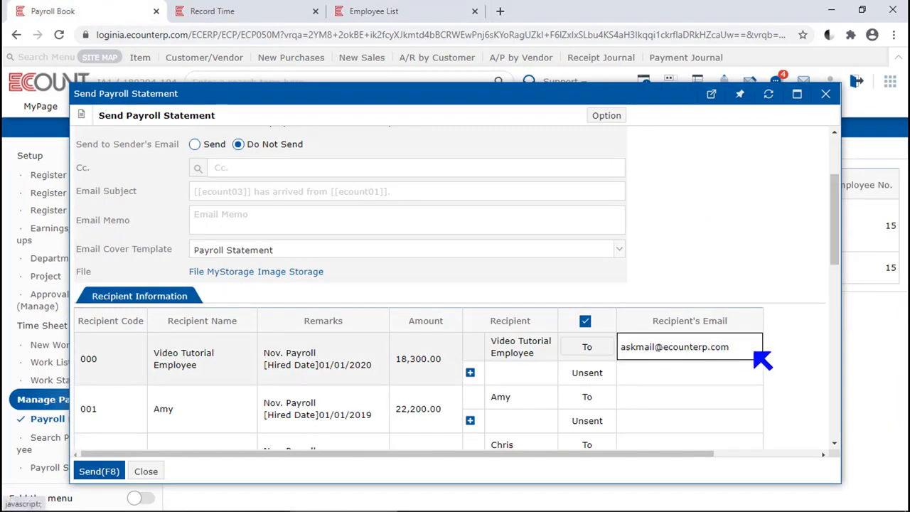
{"action": "scroll", "coordinate": [812, 315], "scroll_direction": "down", "scroll_amount": 4}
{"action": "scroll", "coordinate": [812, 314], "scroll_direction": "down", "scroll_amount": 5}
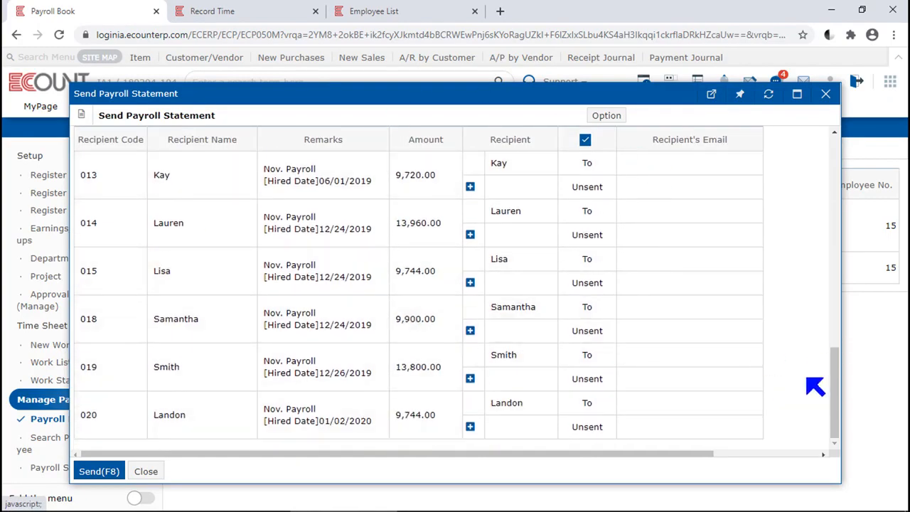
{"action": "left_click_drag", "start_coordinate": [835, 391], "coordinate": [838, 138]}
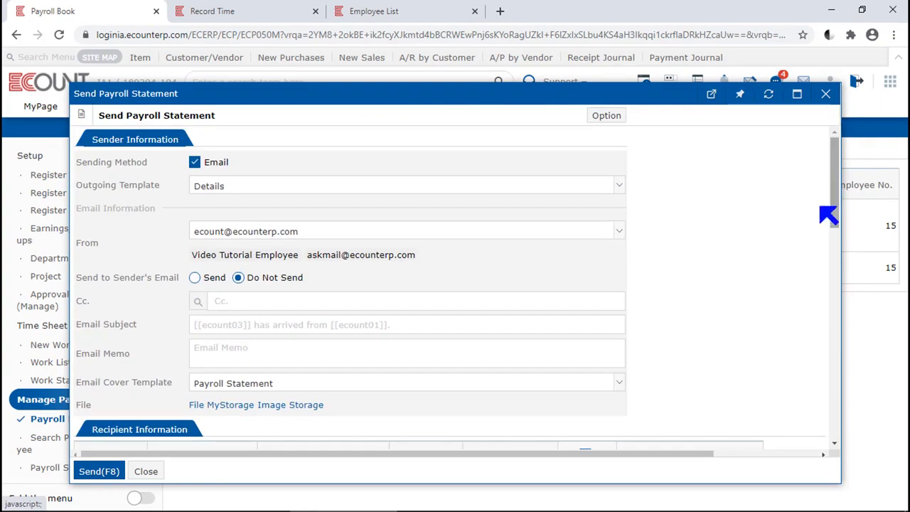
Send the November payroll statements by e-mail, excluding recipients without a valid address, and dismiss the completion notification.
{"action": "left_click", "coordinate": [103, 475]}
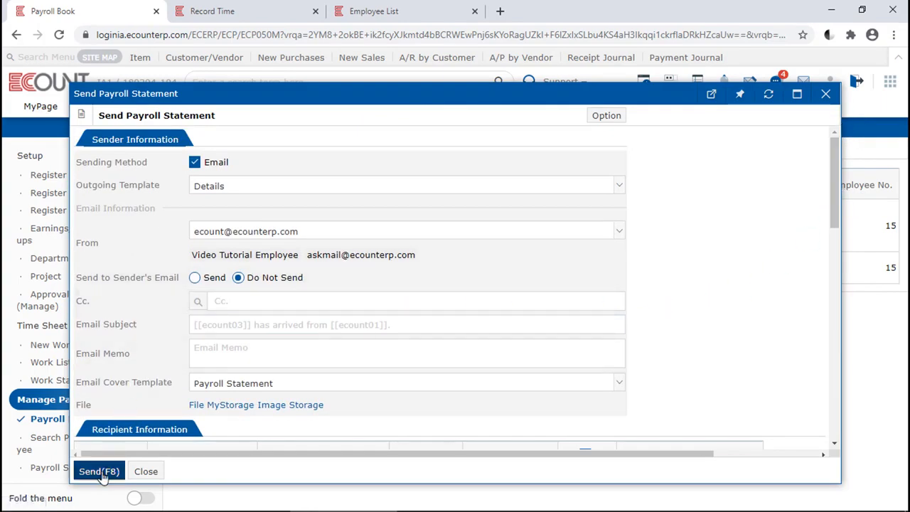
{"action": "left_click", "coordinate": [349, 347]}
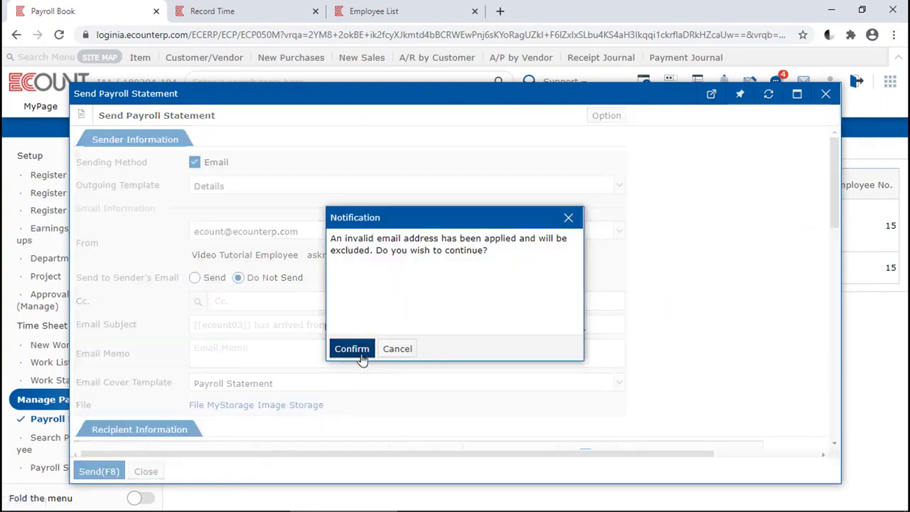
{"action": "left_click", "coordinate": [363, 349]}
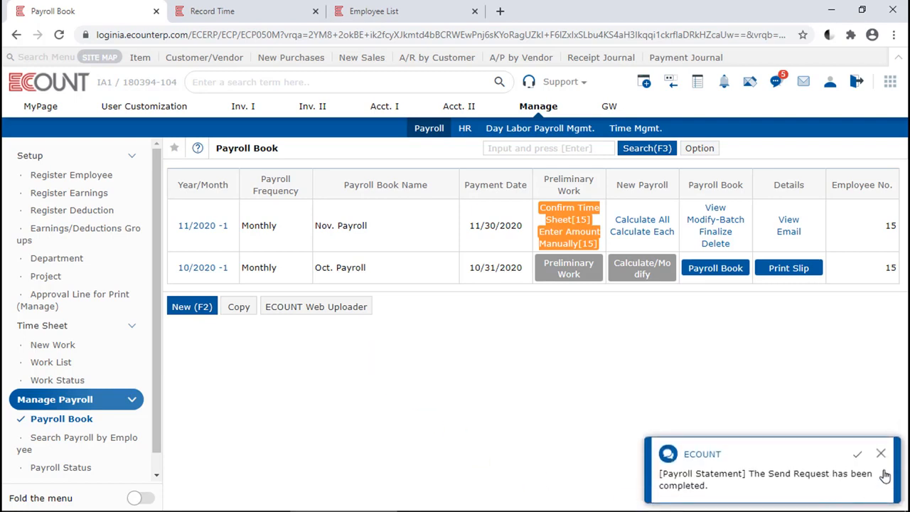
{"action": "left_click", "coordinate": [880, 453]}
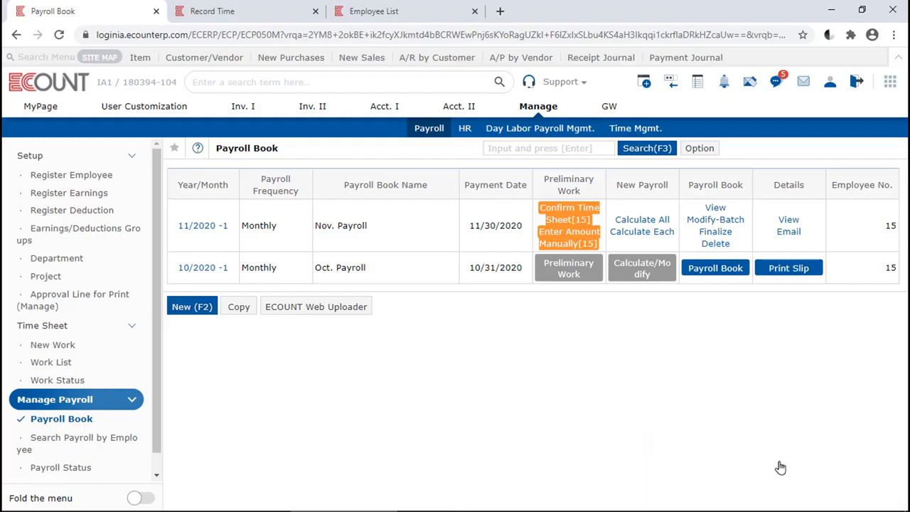
Filter the payroll book list to the Purchasing department for the period Dec 2019 to Dec 2020.
{"action": "left_click", "coordinate": [643, 153]}
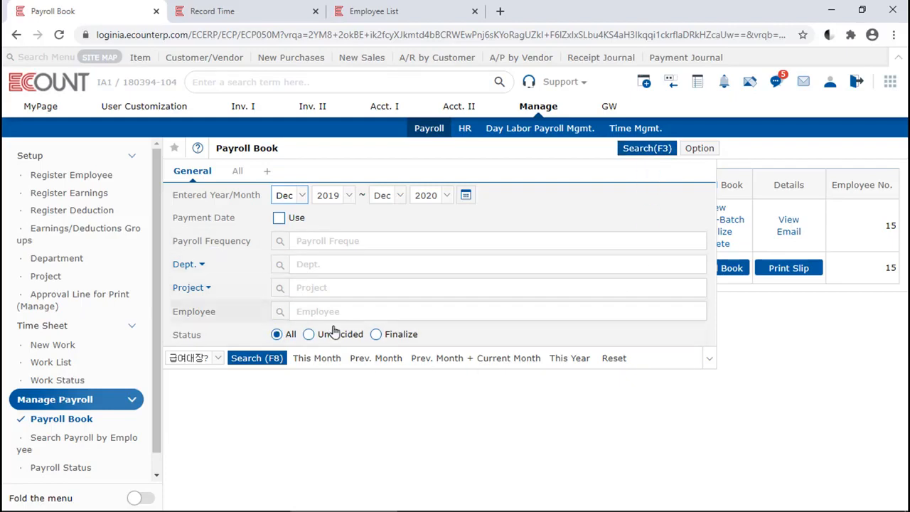
{"action": "left_click", "coordinate": [326, 264]}
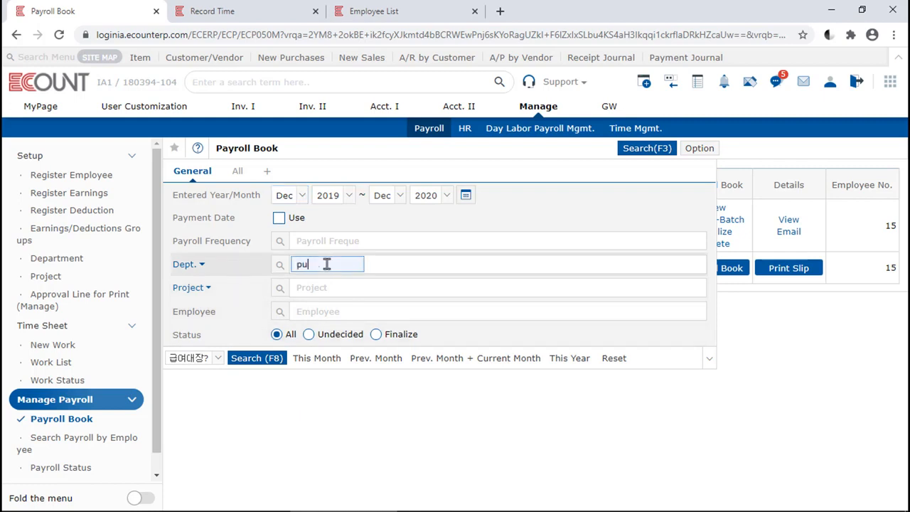
{"action": "type", "text": "pur"}
{"action": "key", "text": "Return"}
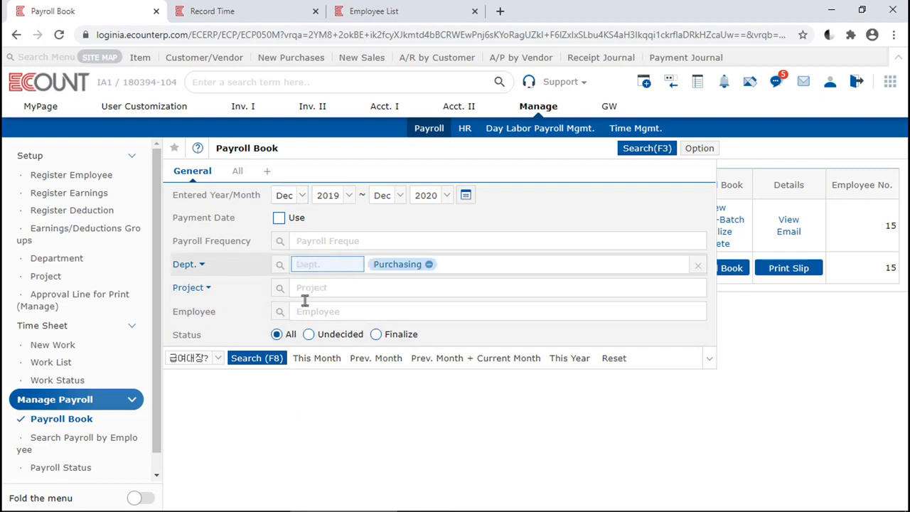
{"action": "left_click", "coordinate": [255, 357]}
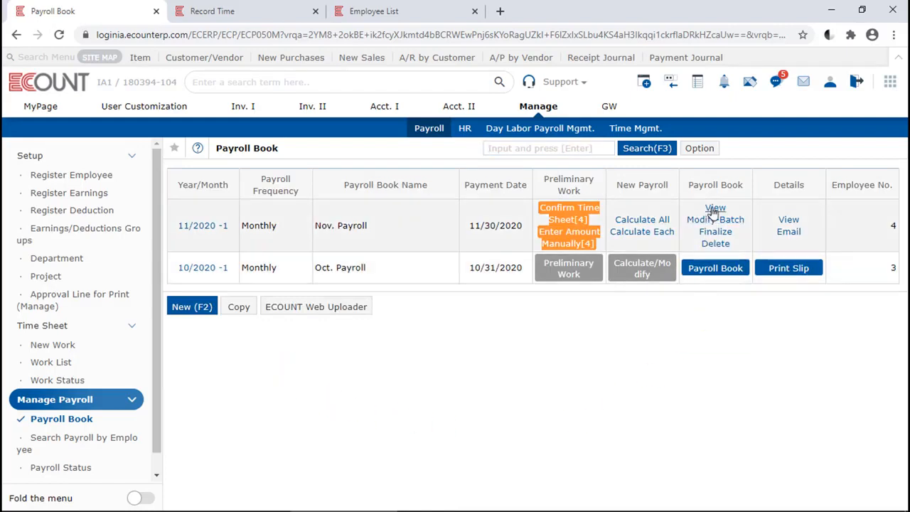
Review the November payroll book for the Purchasing department, including each employee's department and the totals, and close it.
{"action": "left_click", "coordinate": [714, 208]}
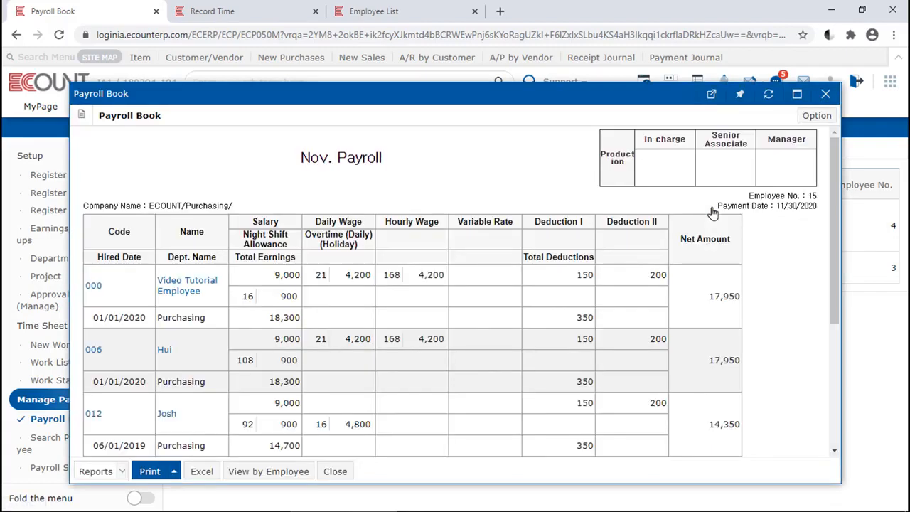
{"action": "left_click_drag", "start_coordinate": [216, 323], "coordinate": [156, 319]}
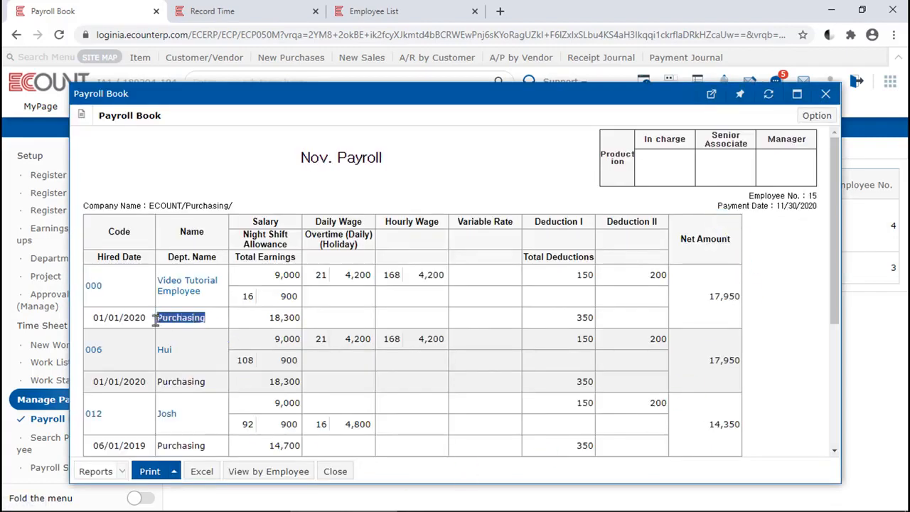
{"action": "left_click_drag", "start_coordinate": [221, 388], "coordinate": [176, 384]}
{"action": "left_click_drag", "start_coordinate": [227, 453], "coordinate": [372, 346]}
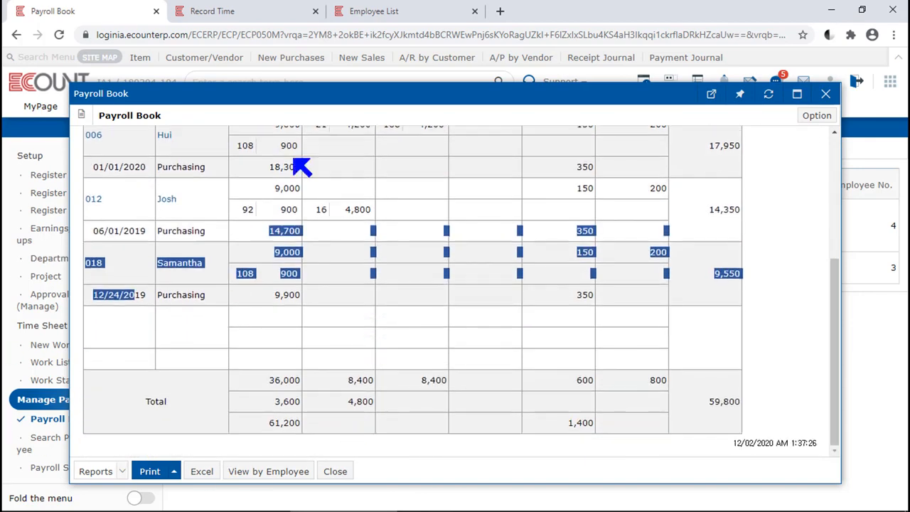
{"action": "left_click", "coordinate": [636, 388]}
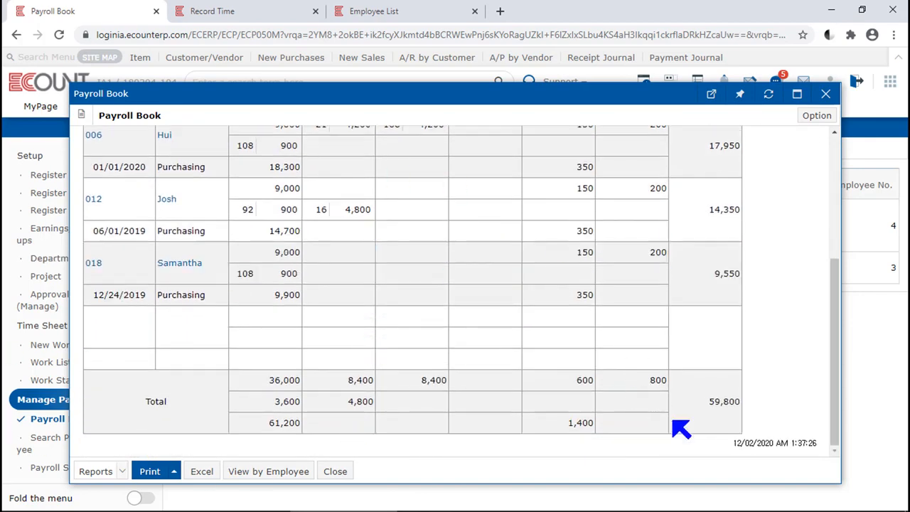
{"action": "left_click", "coordinate": [823, 93]}
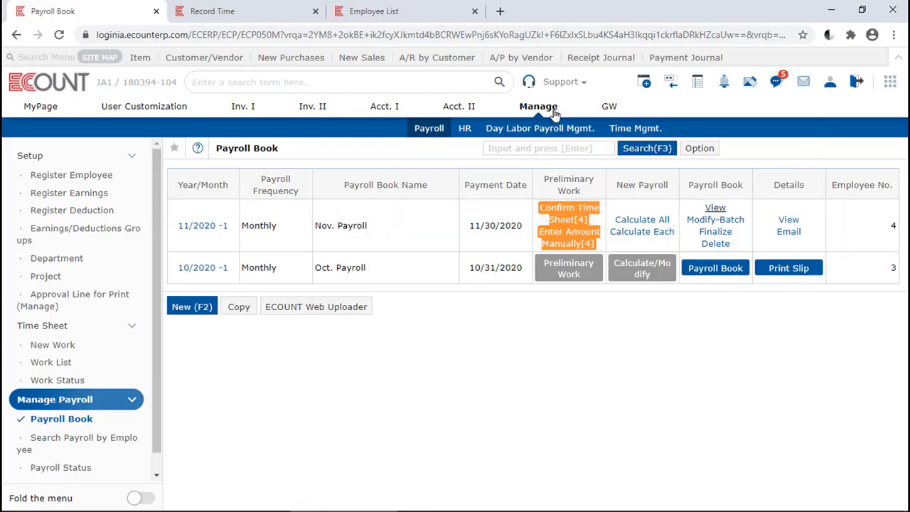
Display the available support services.
{"action": "left_click", "coordinate": [567, 82]}
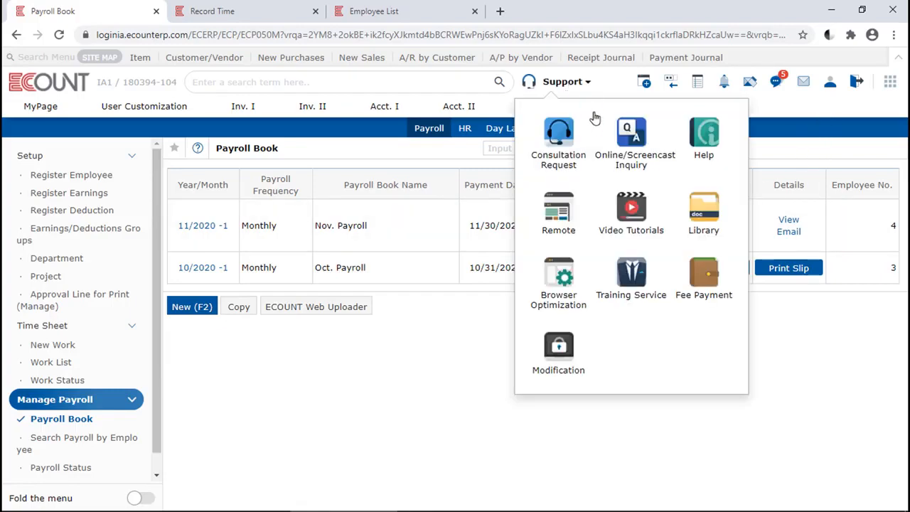